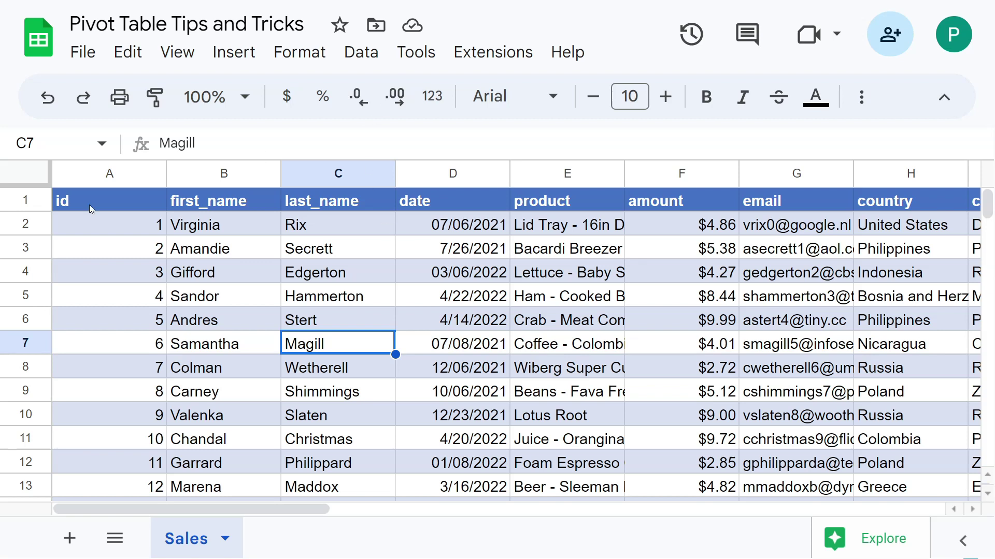
Auto-fit every column of the Sales sheet to its contents.
click(33, 175)
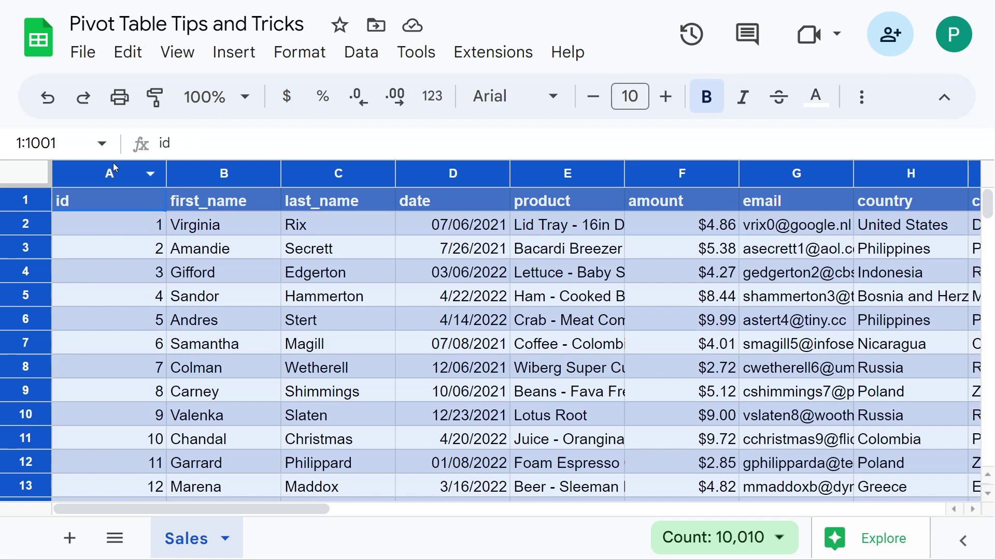
double_click(167, 173)
click(207, 283)
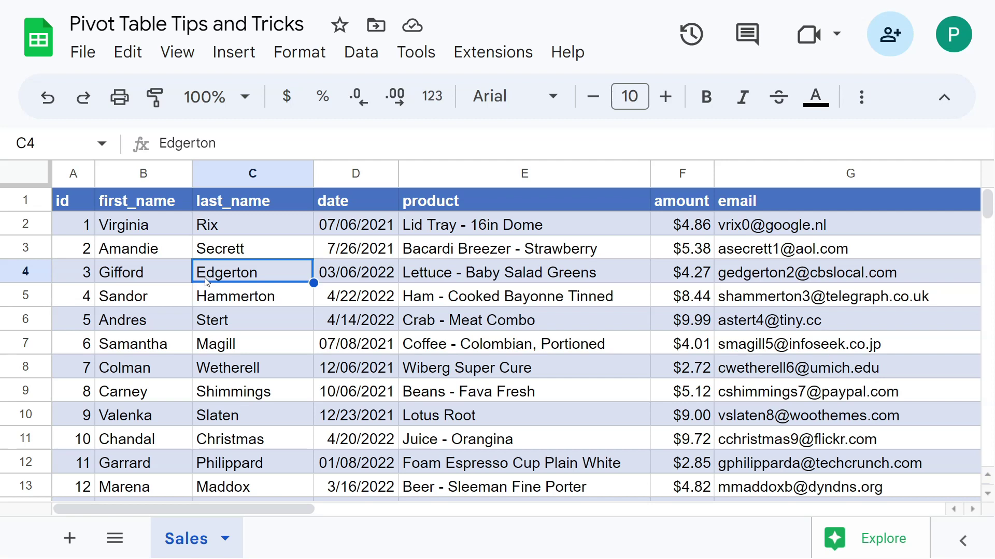
click(523, 296)
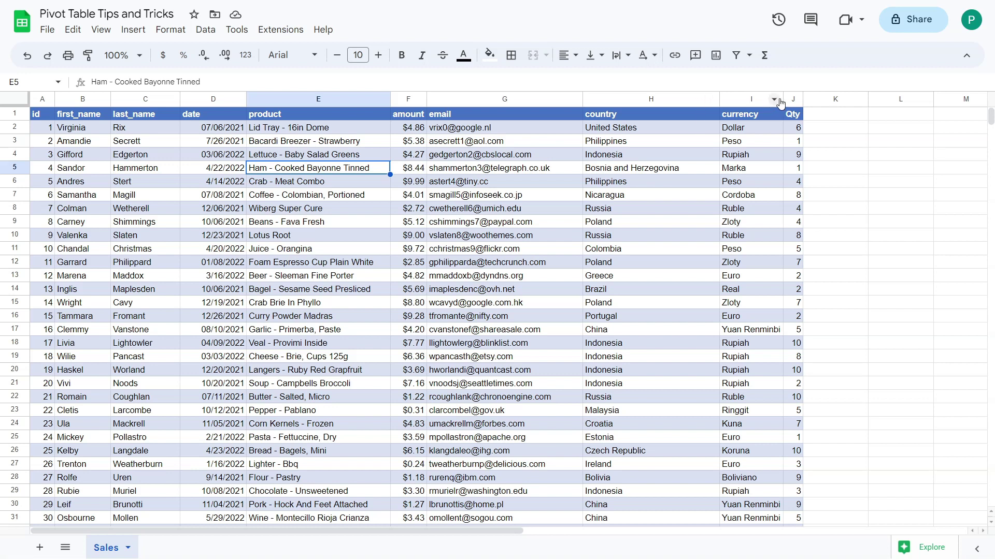
Narrow the country column in column H slightly.
click(656, 154)
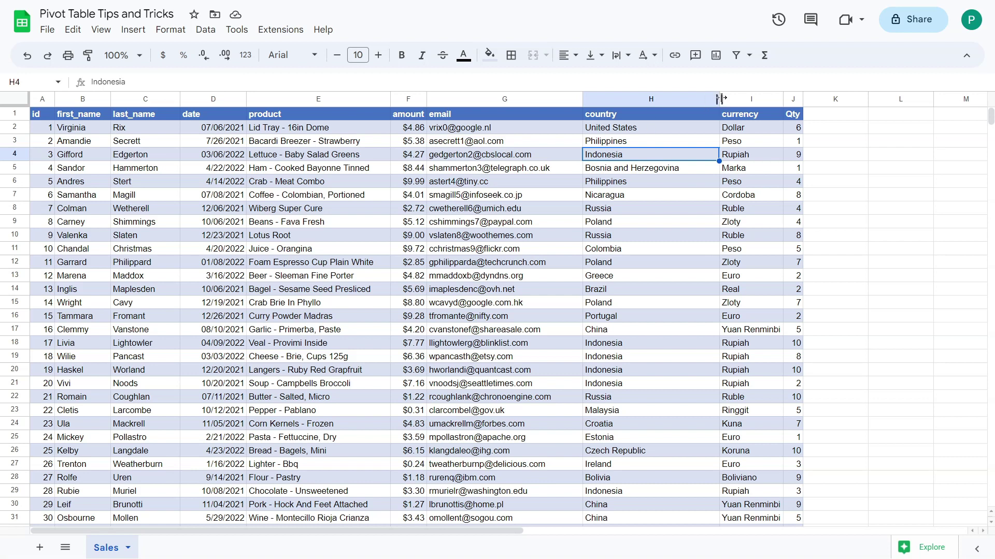
drag(720, 98, 693, 99)
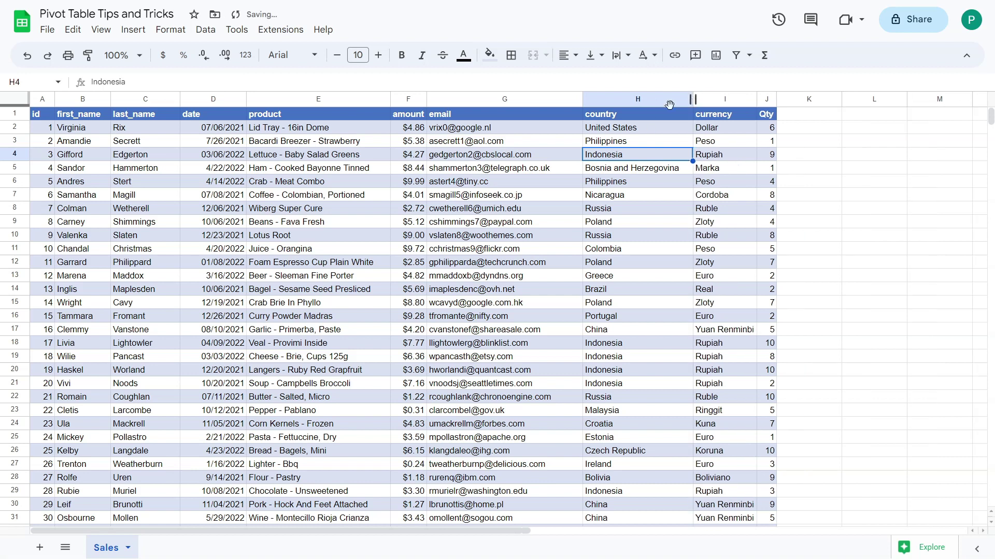
click(497, 199)
click(406, 131)
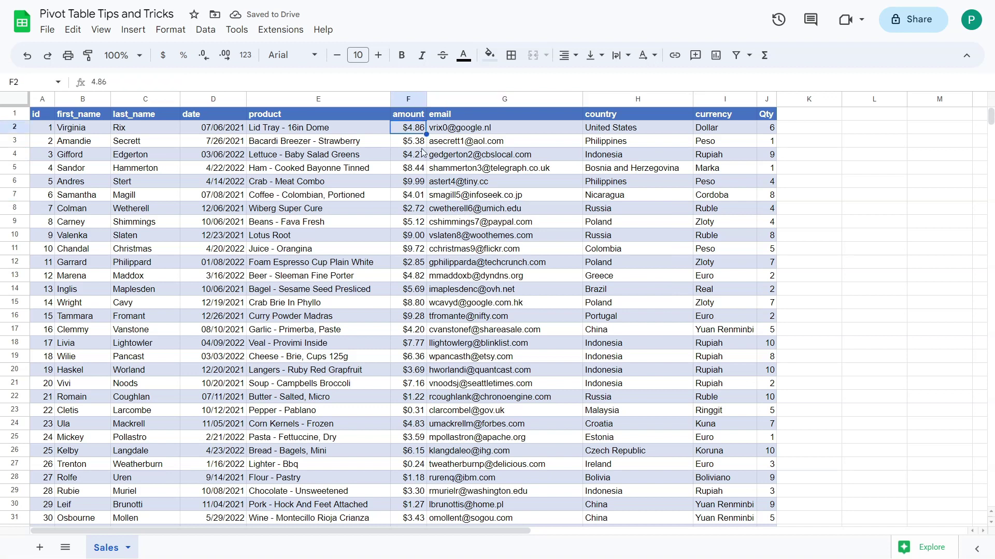
click(440, 143)
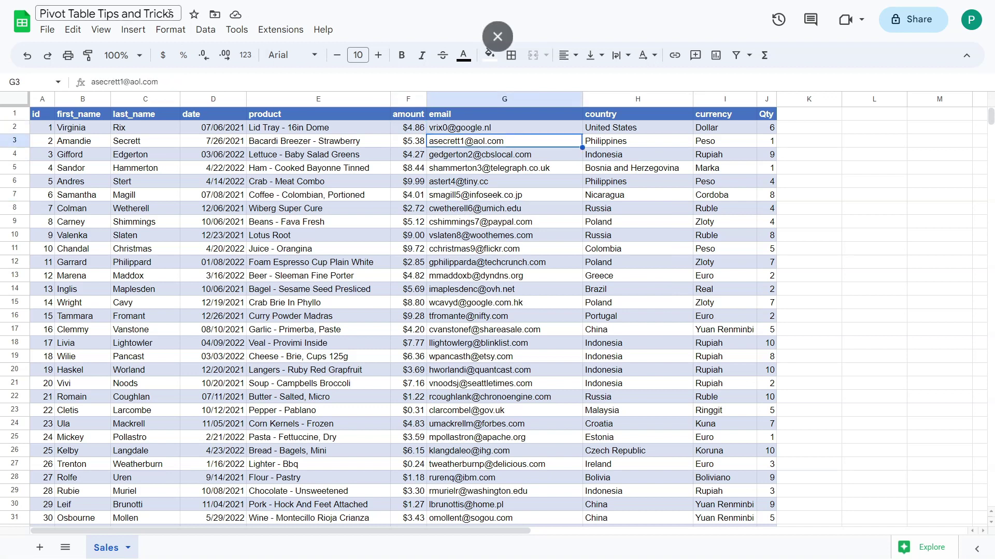
click(205, 30)
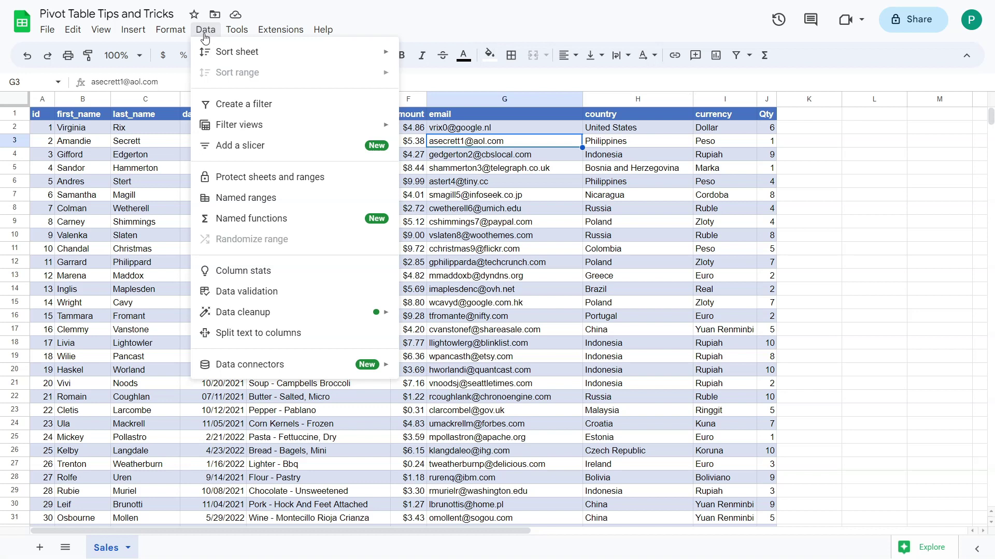
mouse_move(134, 31)
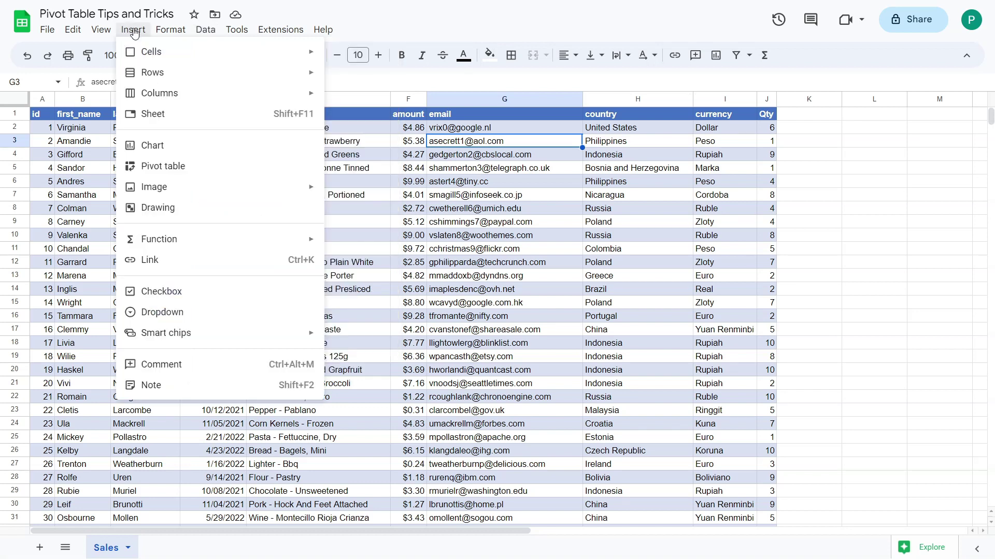
click(172, 163)
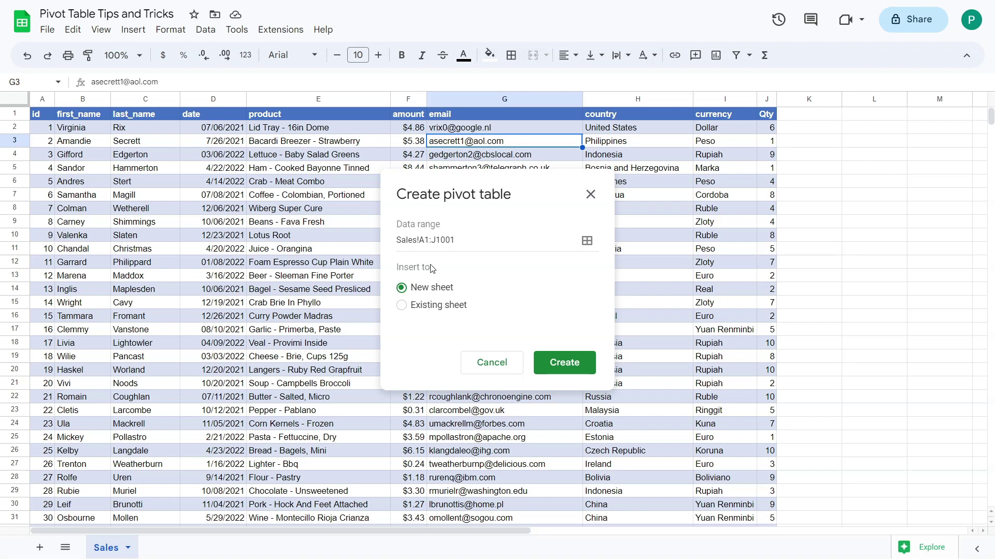
click(402, 305)
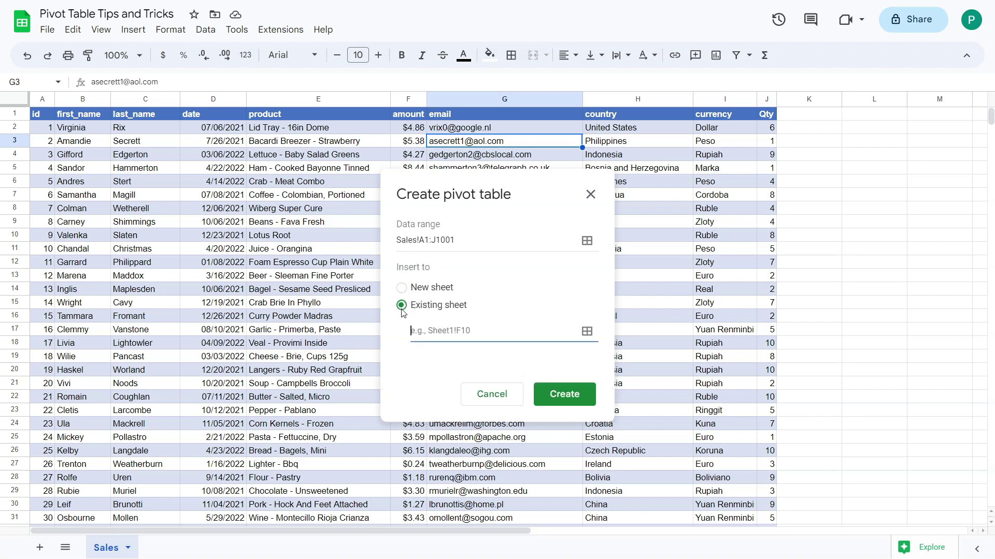
click(587, 331)
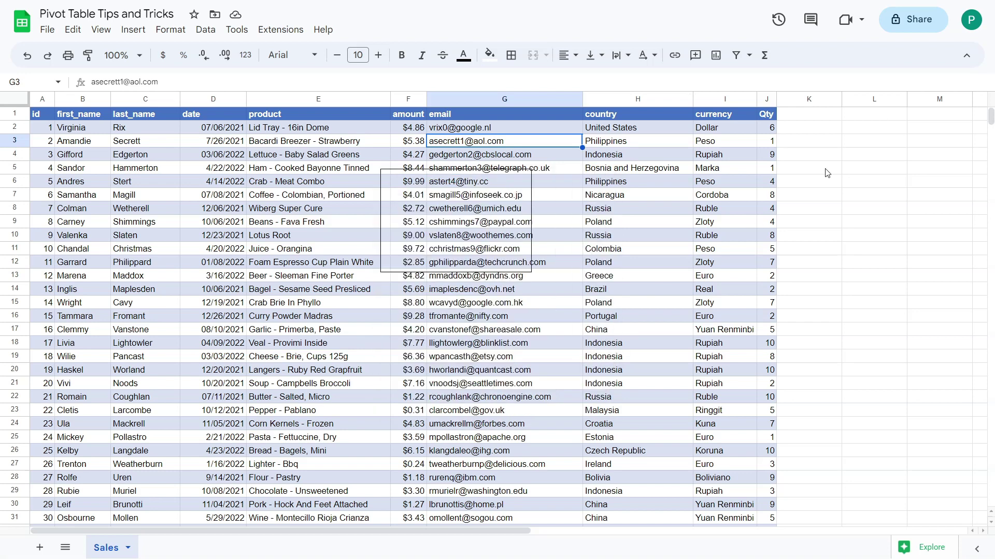
click(862, 117)
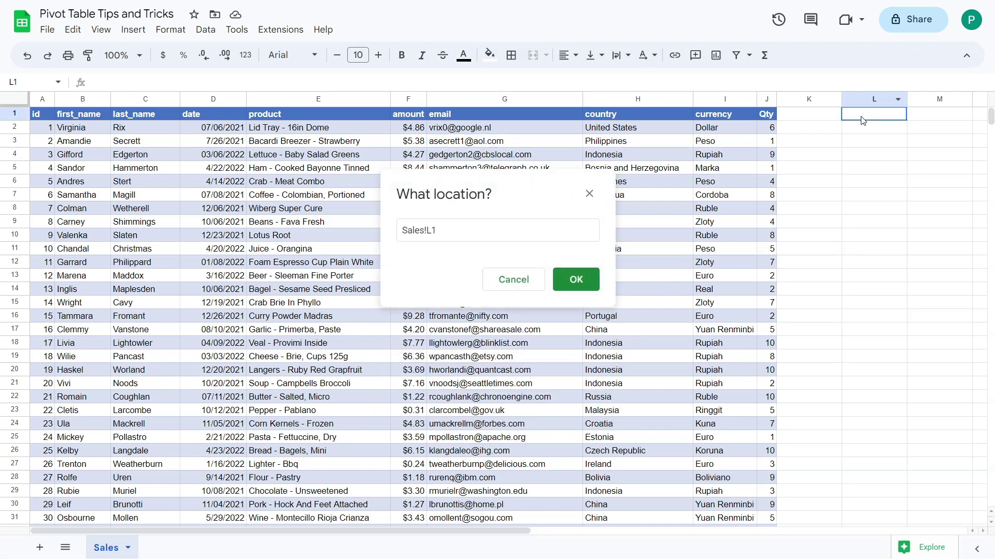
click(580, 285)
click(582, 378)
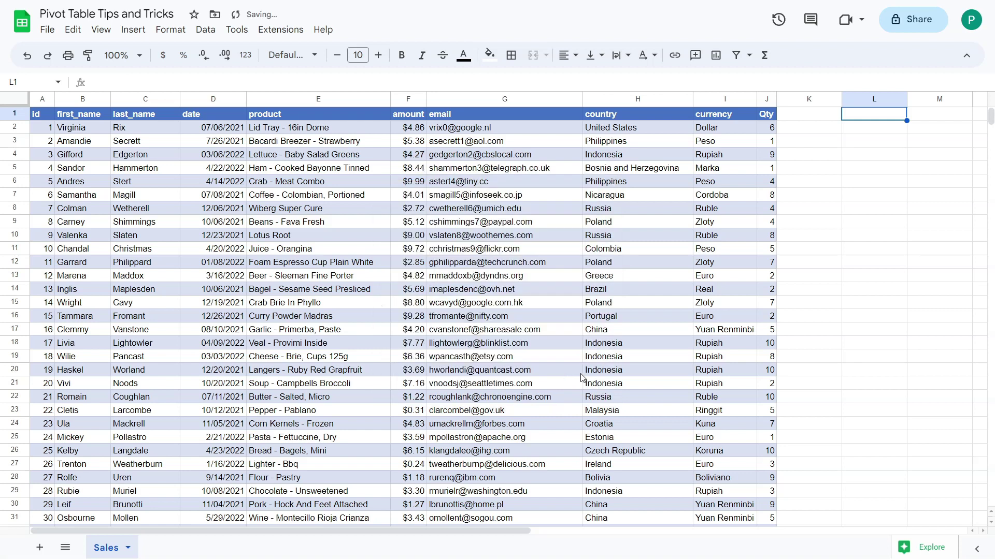
click(564, 235)
key(Right)
key(Right)
key(Right)
key(Right)
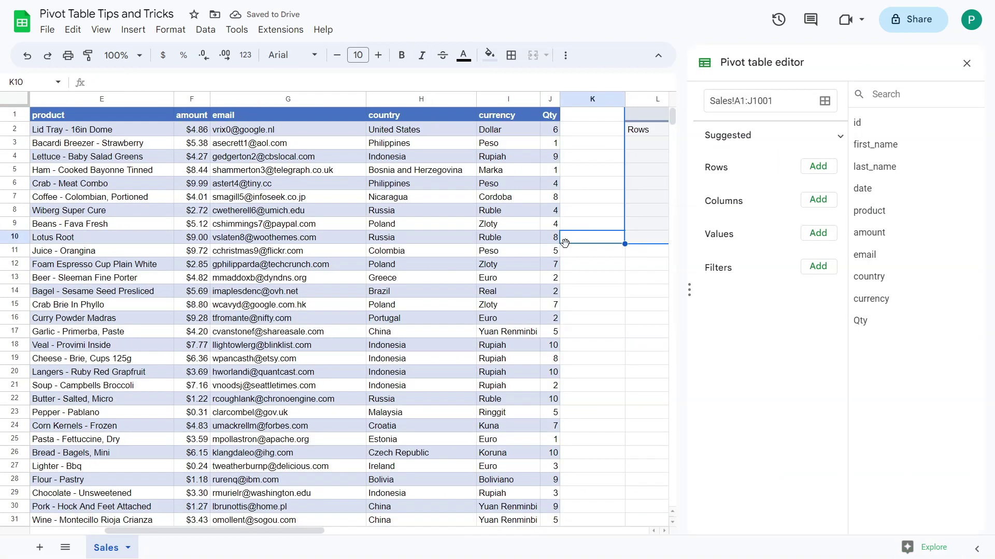
key(Right)
key(Right)
key(Right)
key(Right)
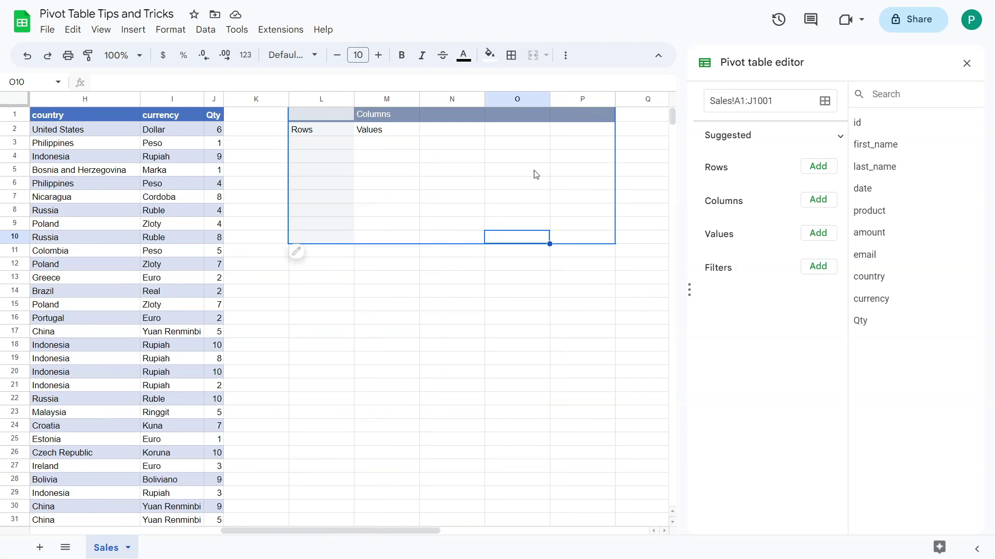
key(ctrl+z)
key(Left)
key(Left)
key(Left)
key(ctrl+Home)
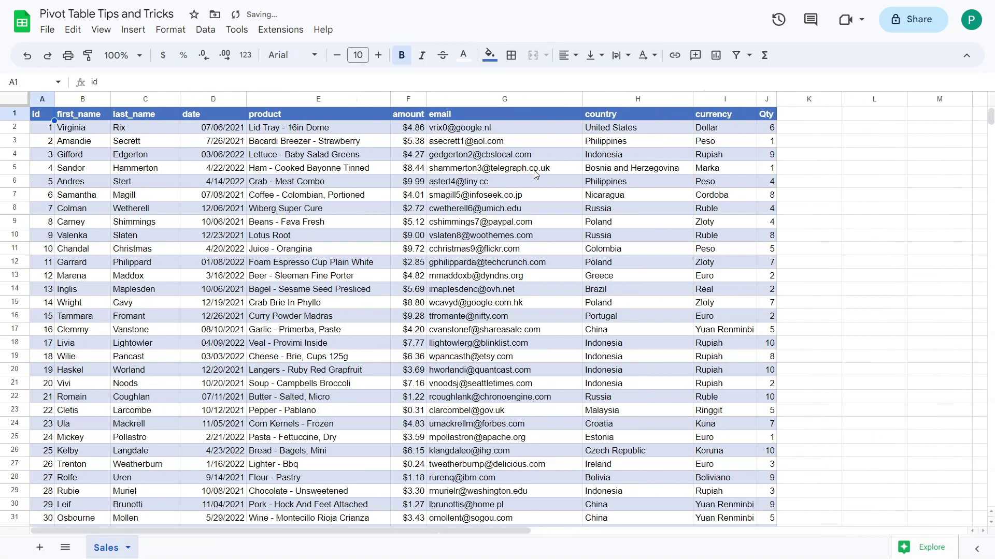
Zoom the page in and delete the 'product' heading from cell E1.
click(312, 118)
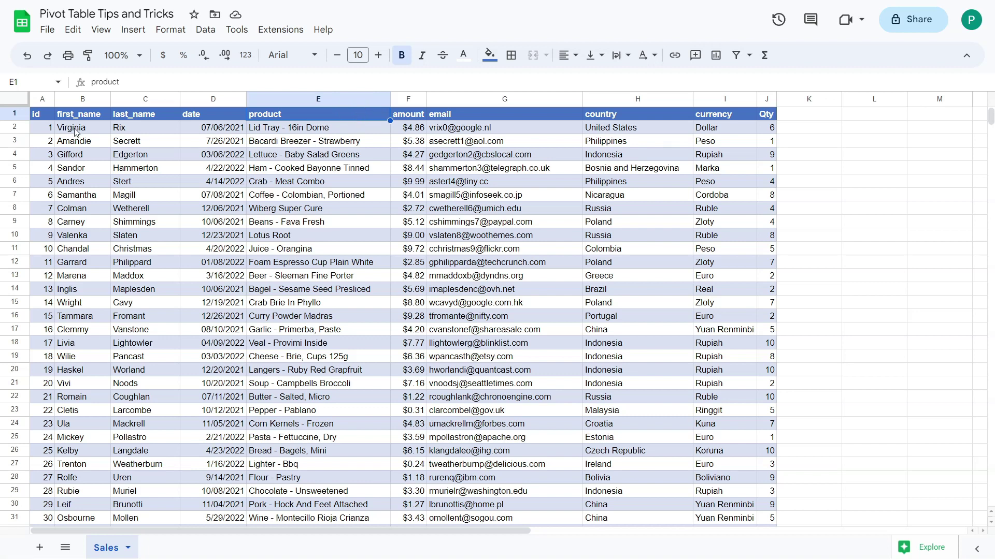
drag(35, 114, 731, 115)
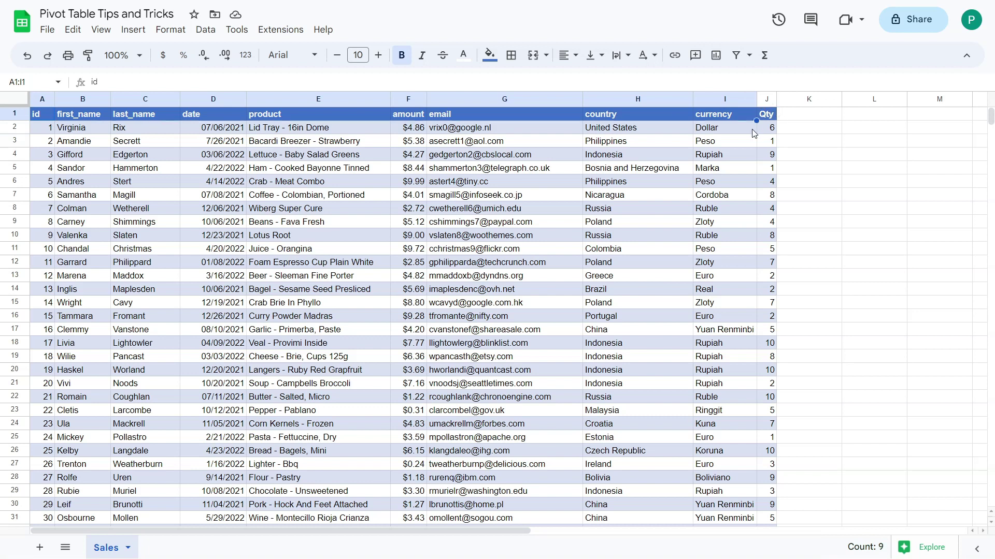
key(ctrl+plus)
key(ctrl+plus)
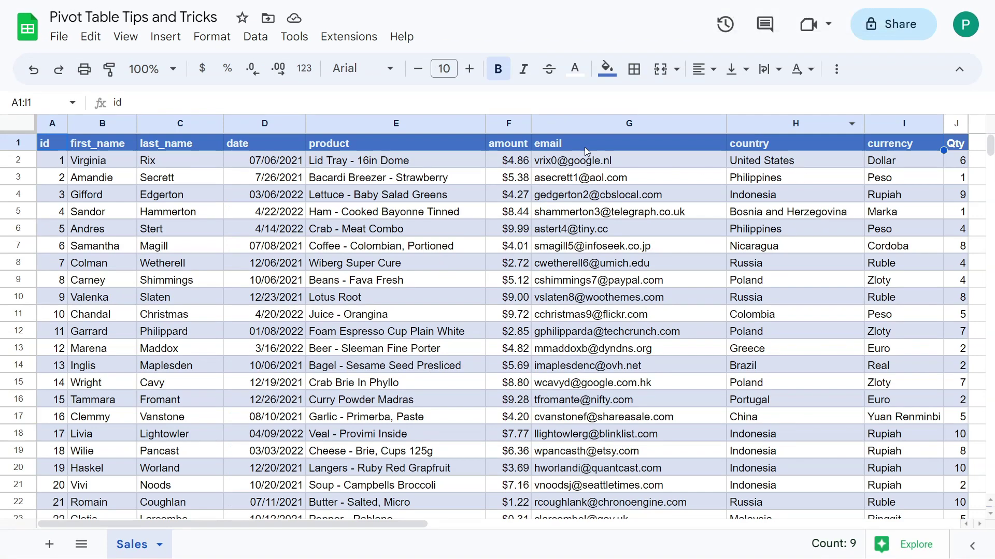
click(584, 147)
click(320, 141)
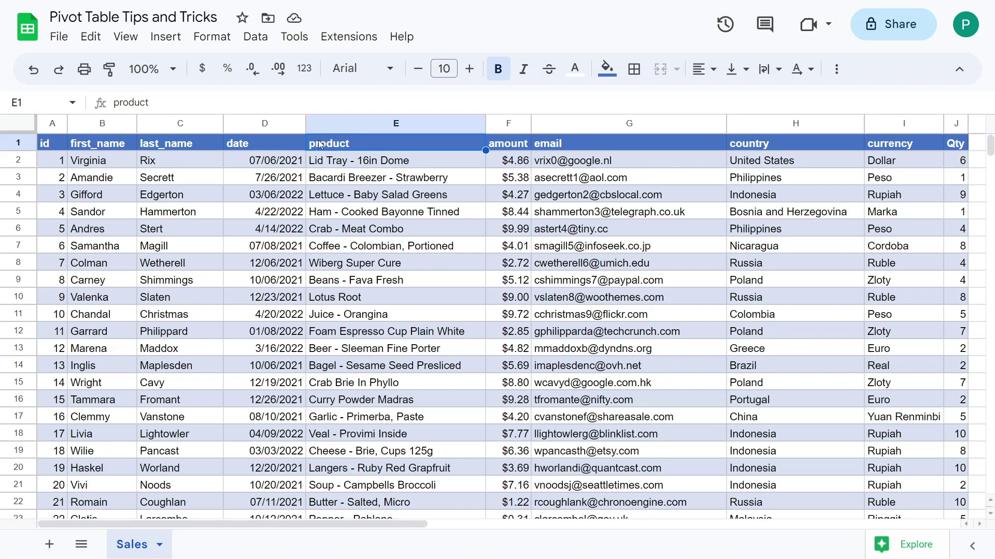
click(161, 146)
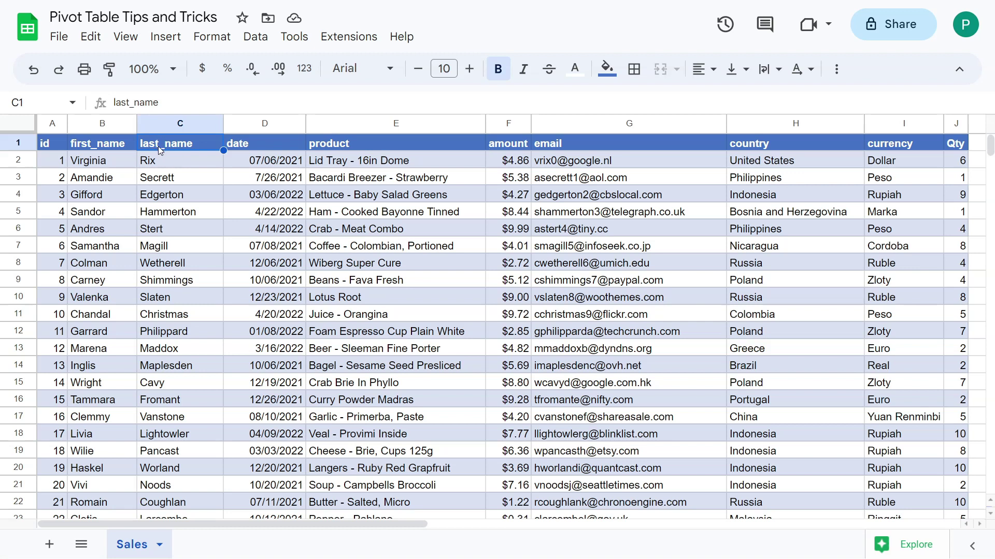
click(350, 145)
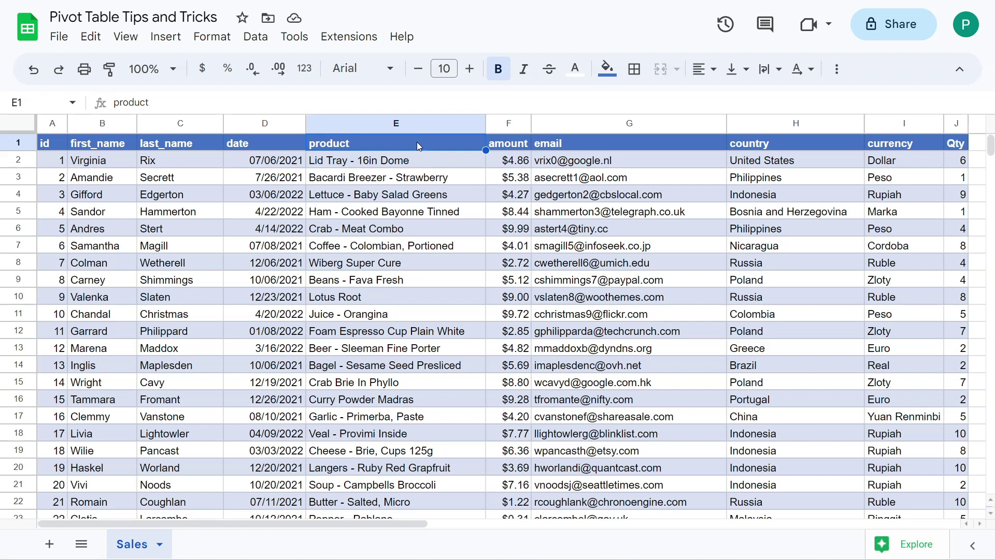
key(Delete)
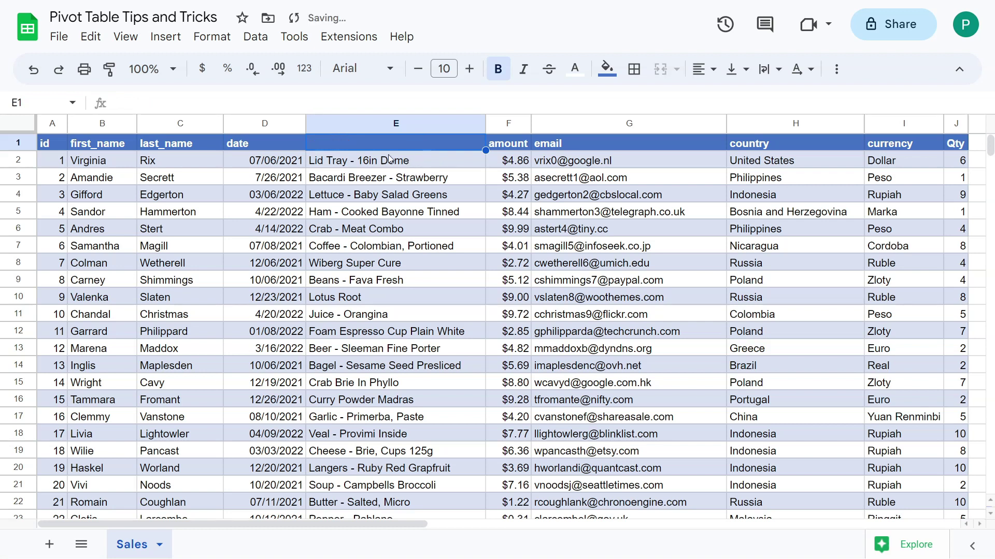
Insert a pivot table of the Sales data on a new sheet, Pivot Table 1.
click(348, 161)
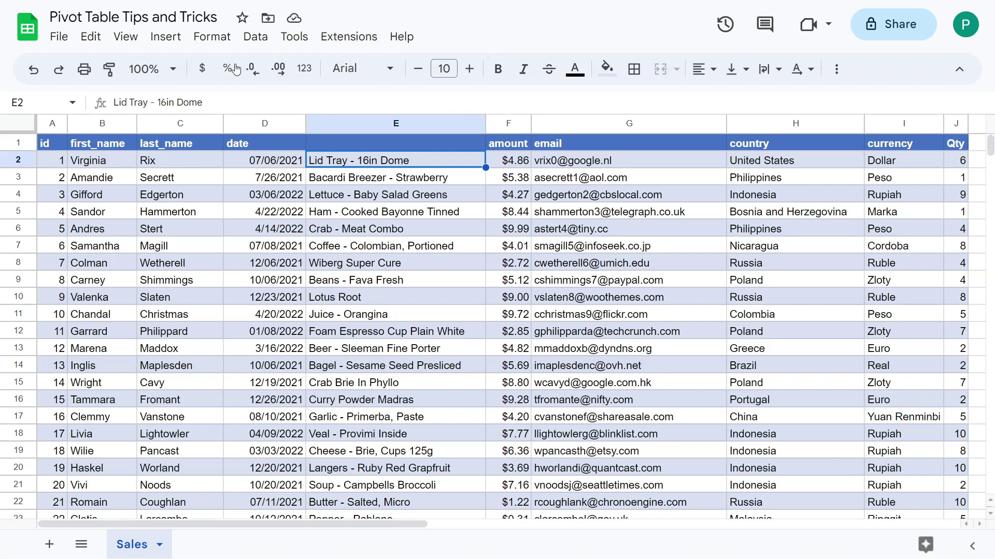
click(166, 36)
click(239, 208)
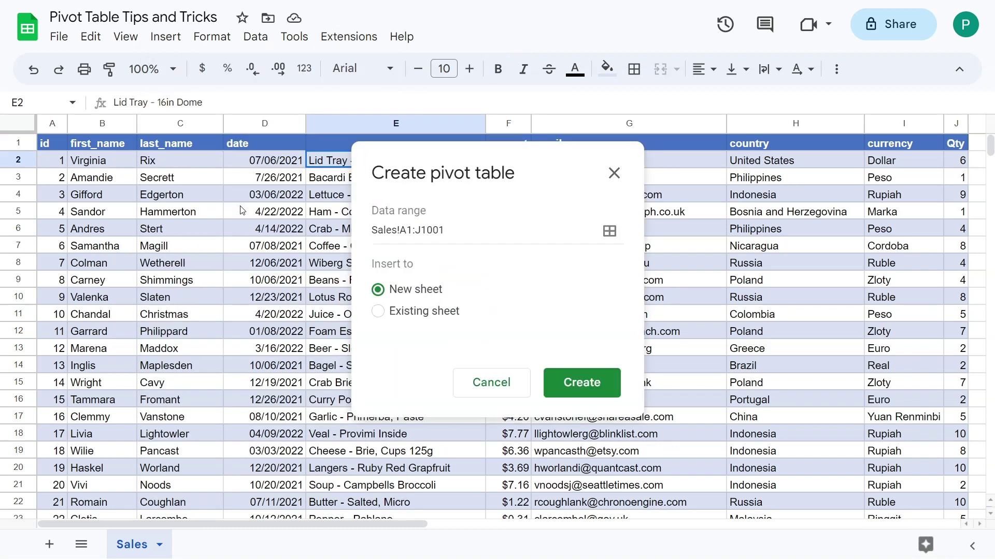
click(567, 388)
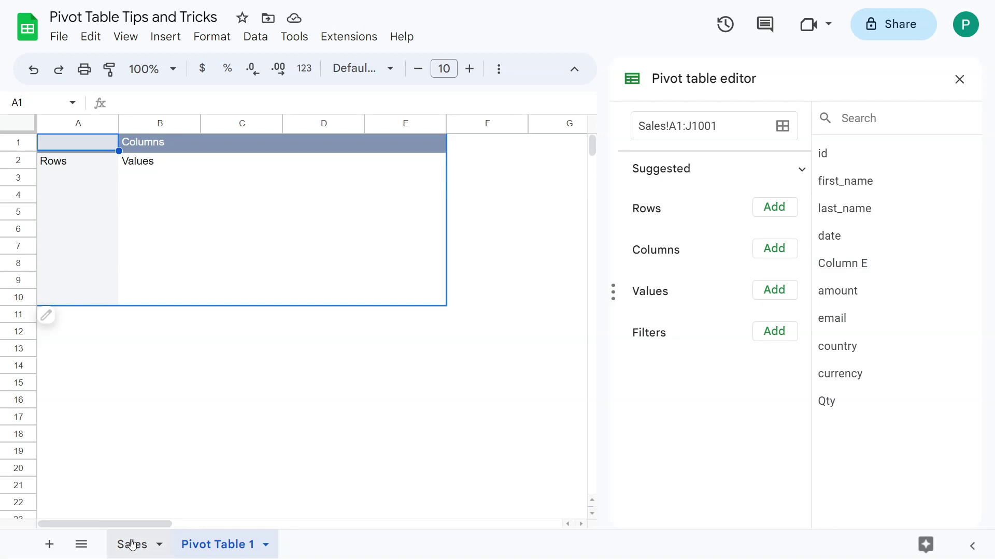
Enter 'product' as the E1 header on Sales and go back to Pivot Table 1.
click(131, 545)
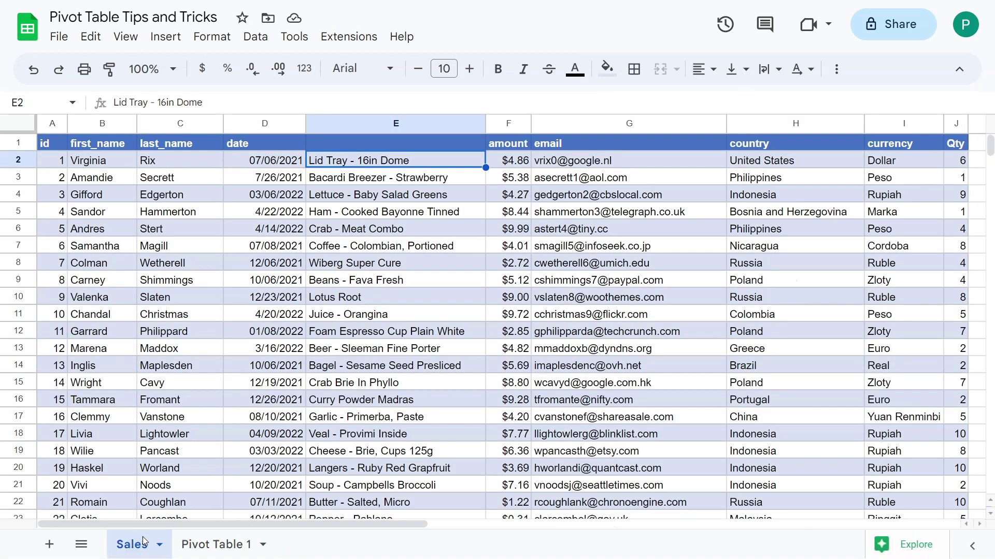
click(347, 145)
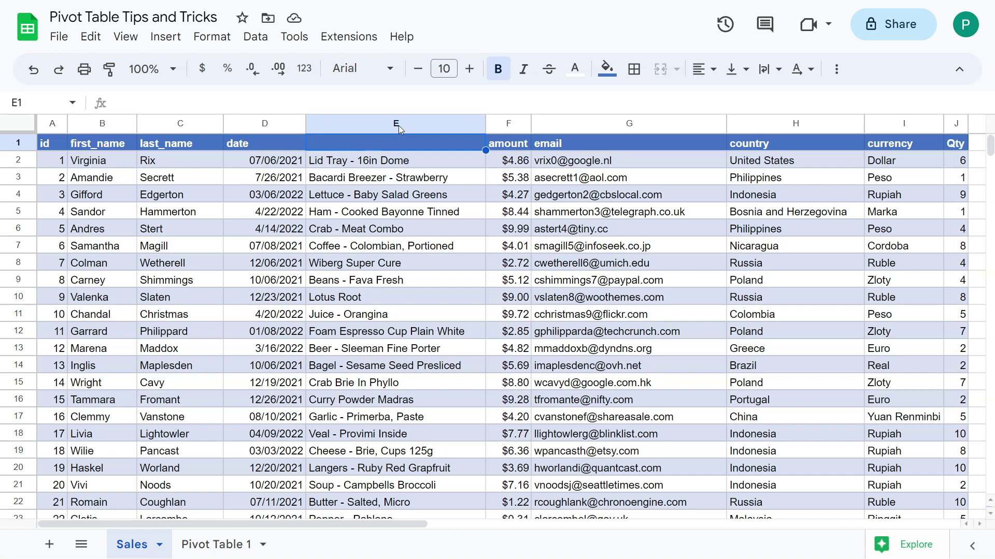
text(pro)
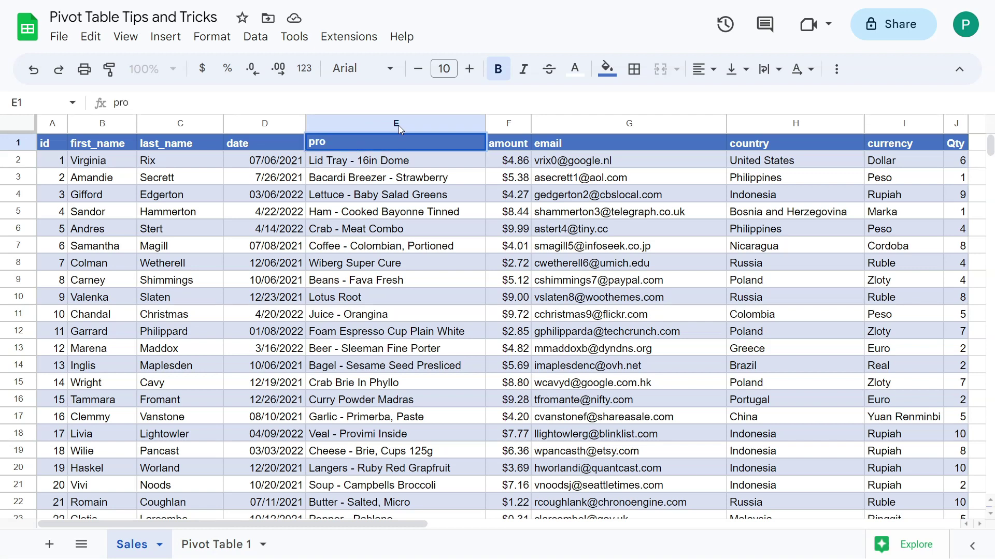
text(duct)
key(Return)
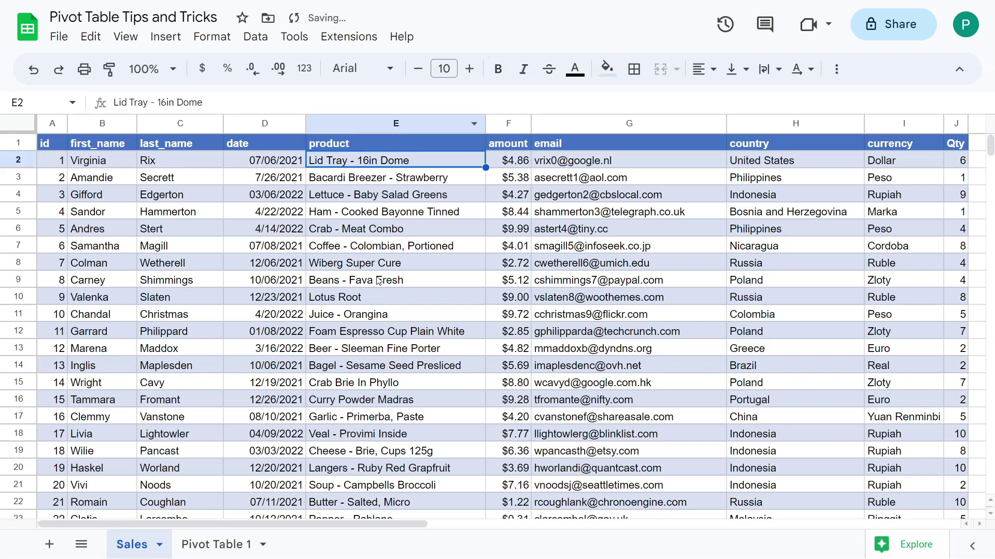
click(217, 544)
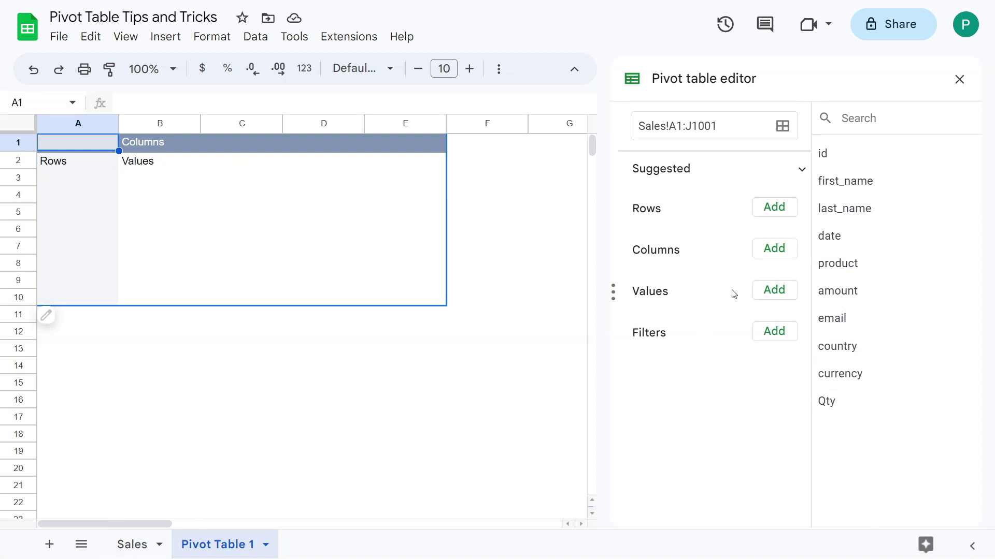
Add Qty as a SUM value in Pivot Table 1 and zoom to 150%.
click(777, 290)
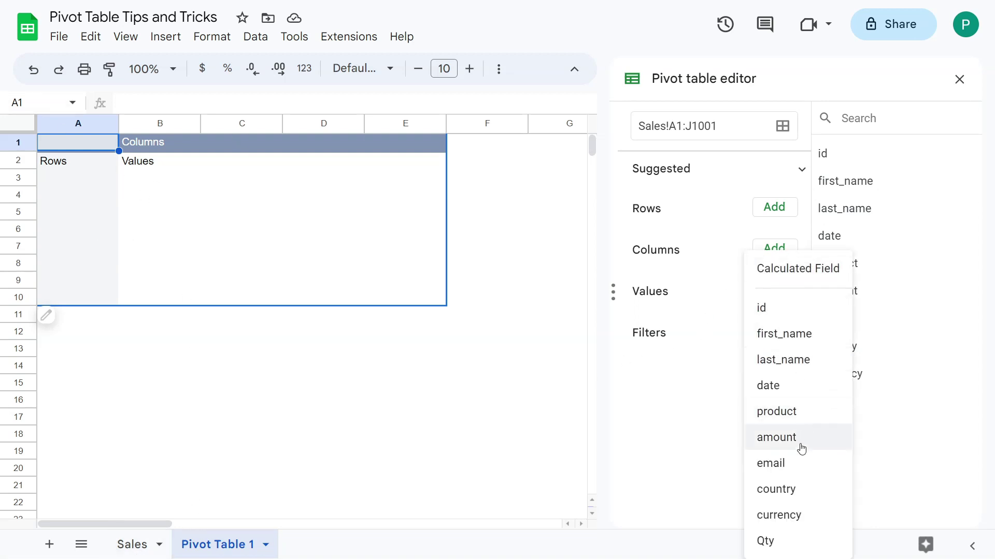
click(780, 544)
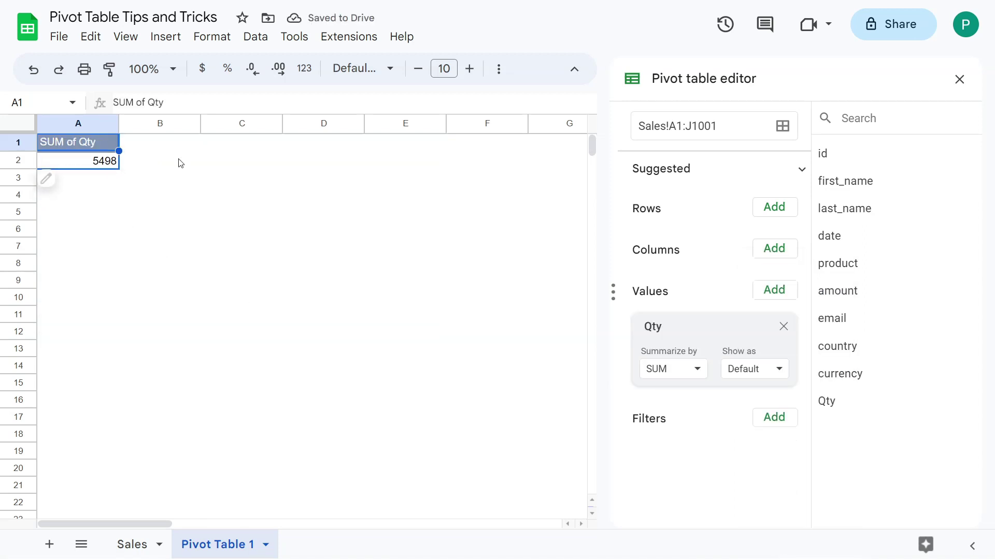
click(155, 69)
click(147, 228)
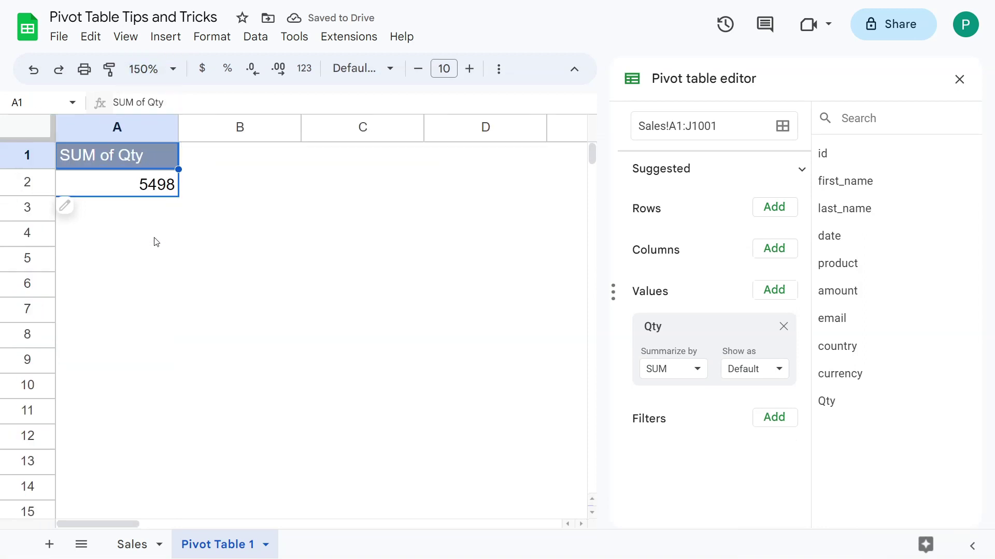
Change the Qty in Sales cell J3 to 100 and return to the pivot.
click(132, 545)
click(796, 202)
key(Right)
key(Right)
key(Right)
key(Right)
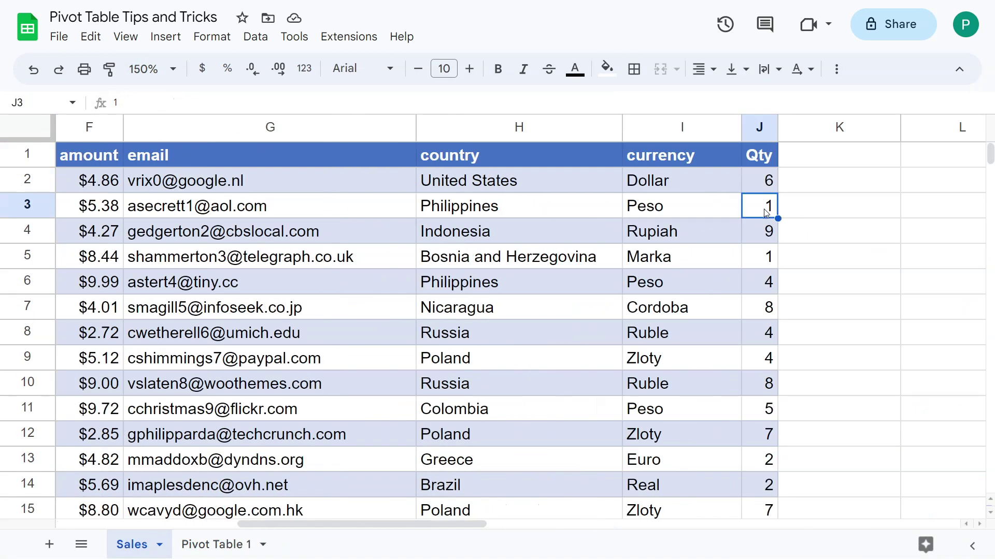
text(100)
key(Return)
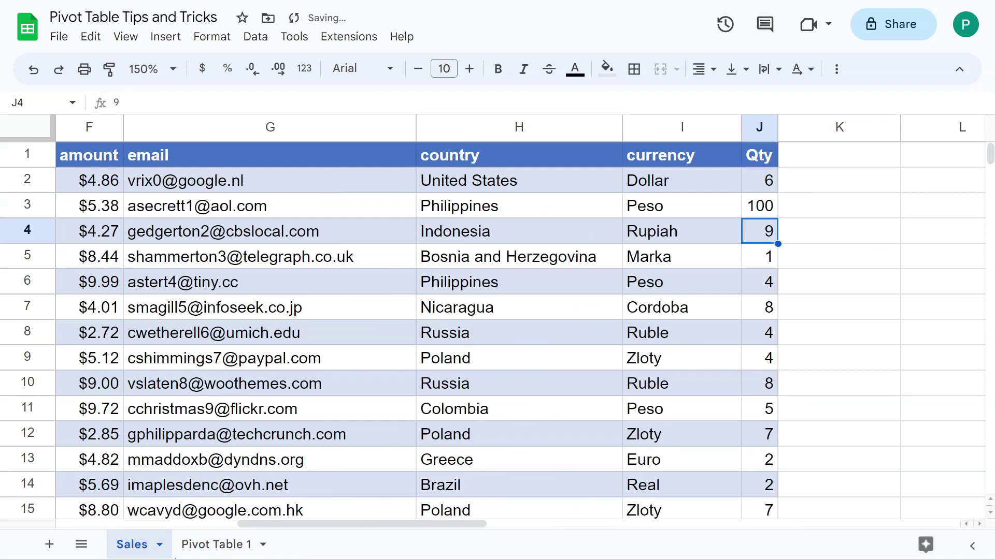
click(215, 545)
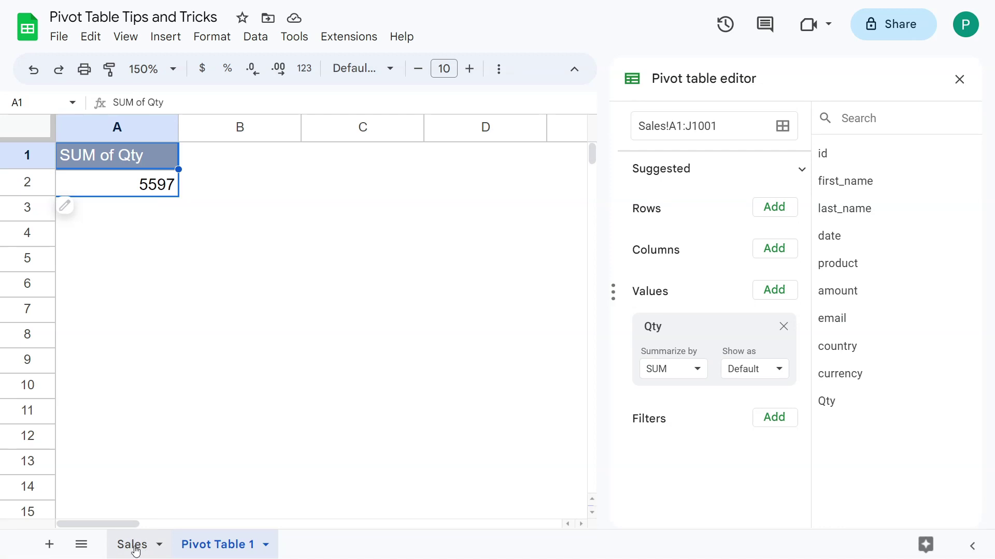
Add 1000 empty rows below the last row of the Sales data.
click(133, 546)
click(189, 233)
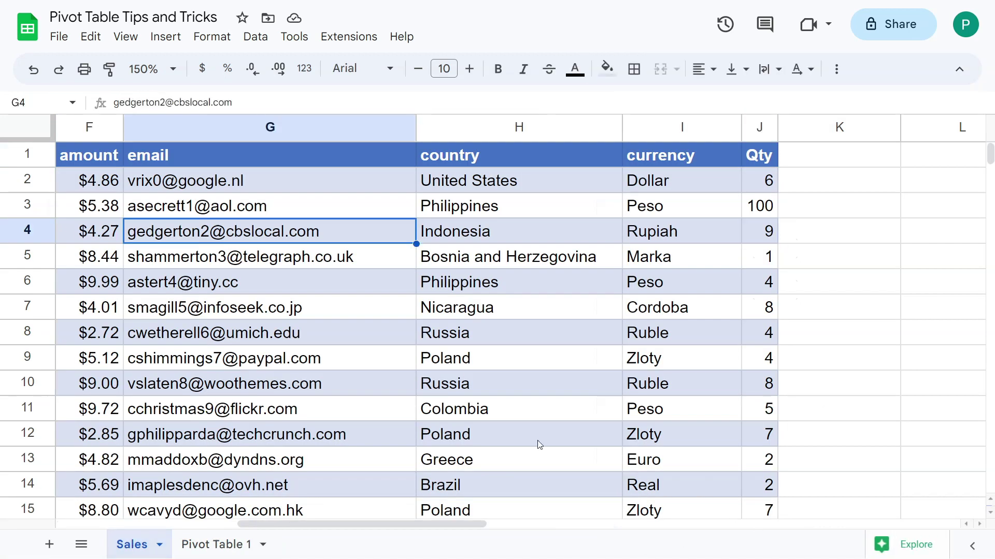
key(ctrl+Down)
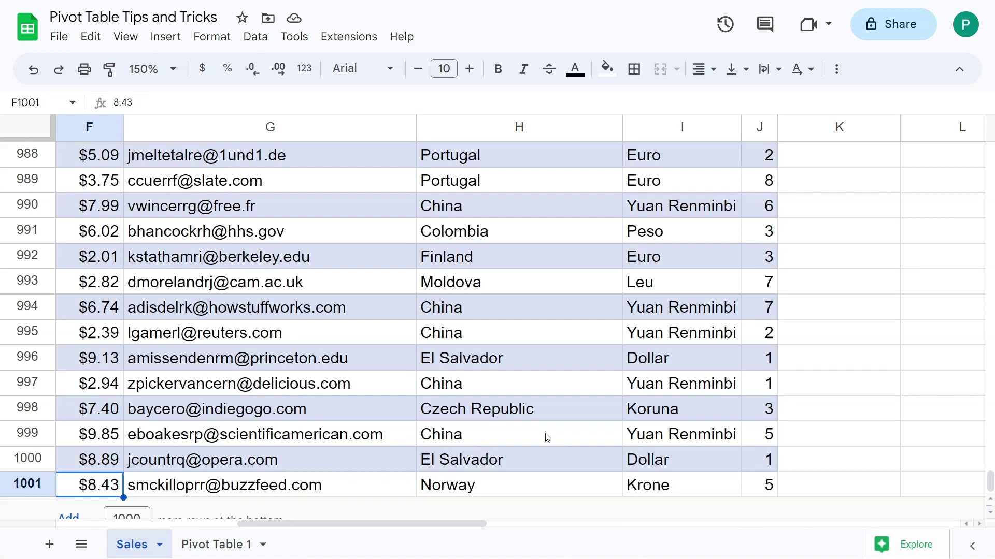
key(Home)
scroll(349, 450, down, 1)
click(162, 493)
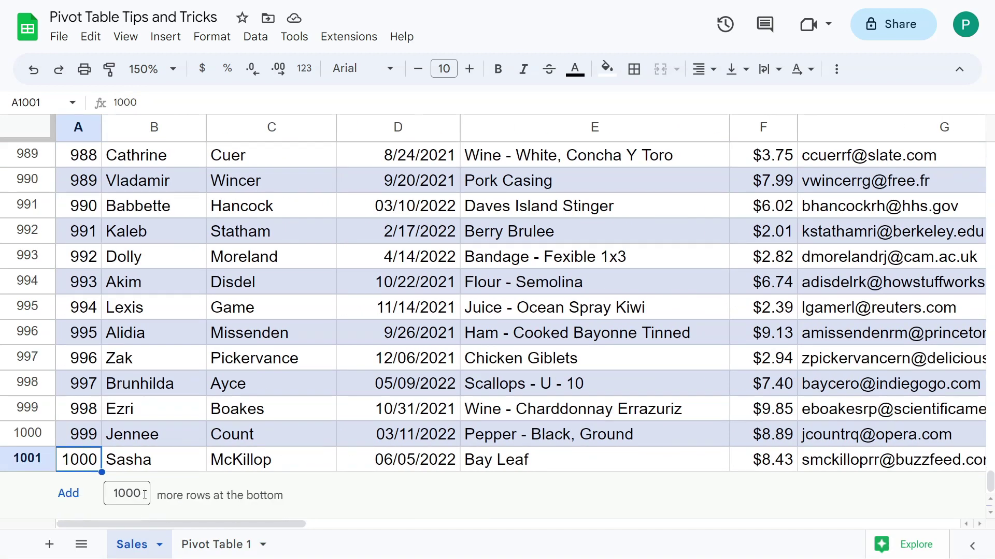
key(Return)
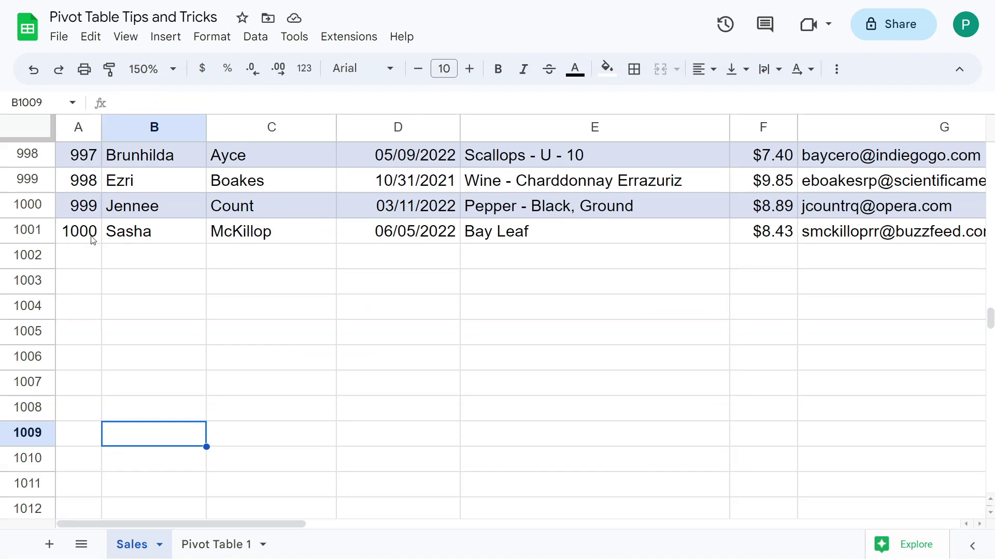
Enter ids 1001, 1002 and 1003 in cells A1002 to A1004.
click(85, 261)
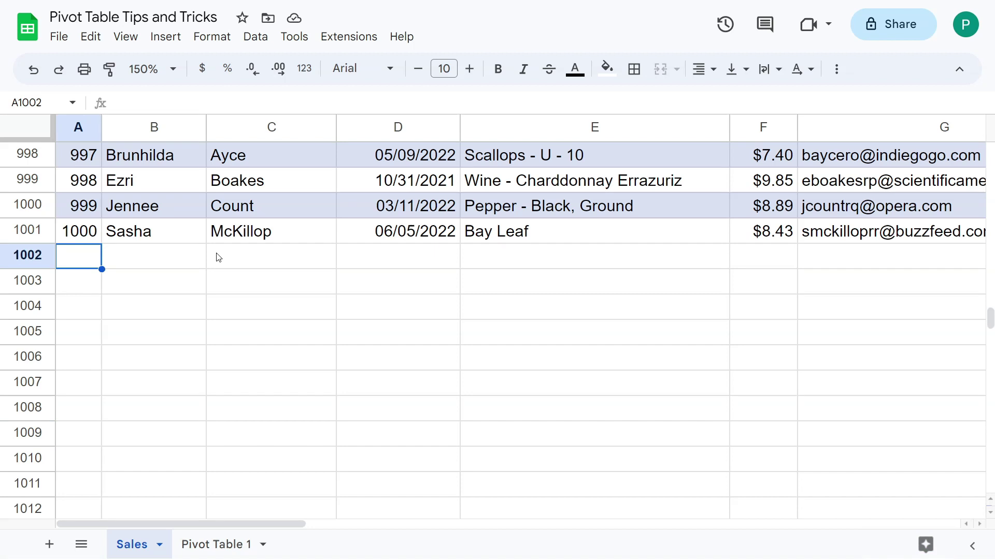
text(1001)
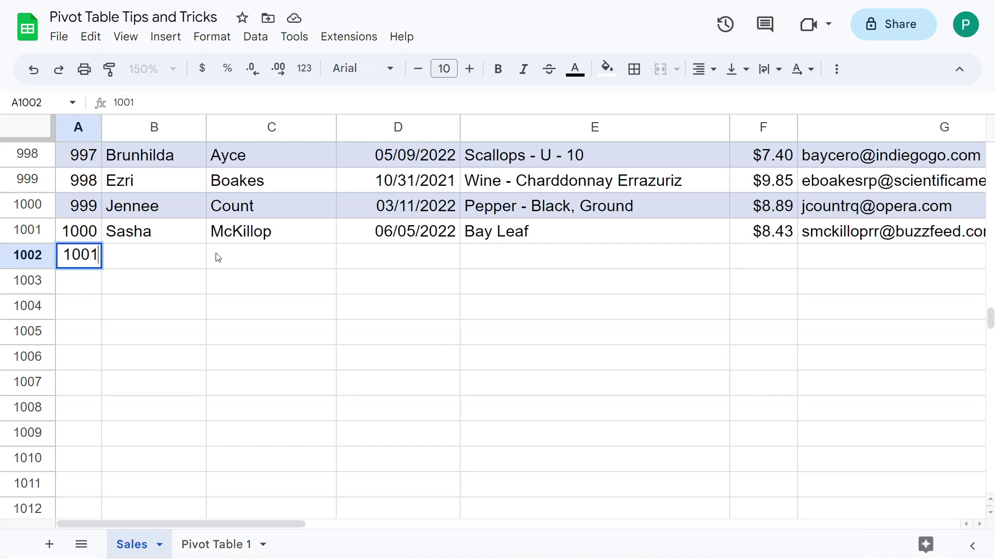
key(Return)
text(1002)
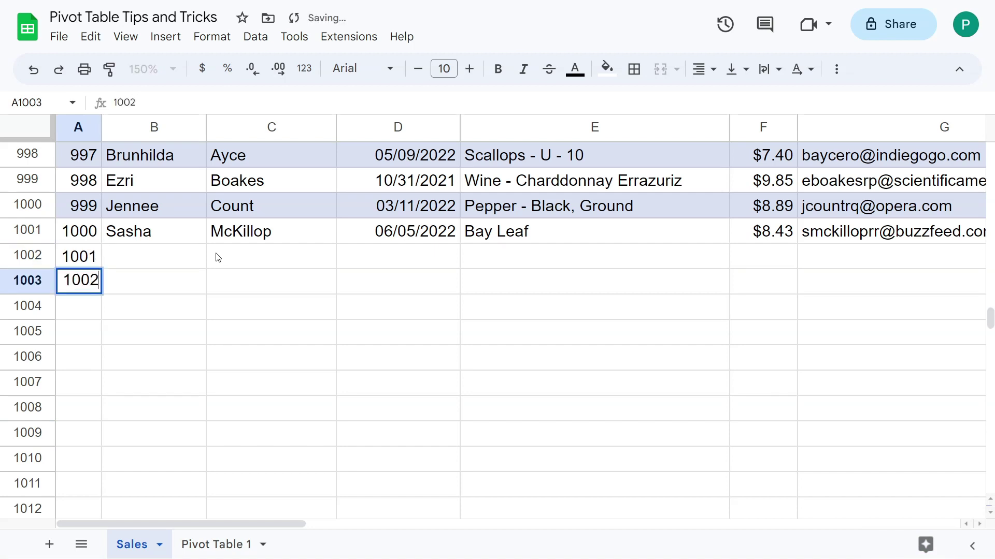
key(Return)
text(100)
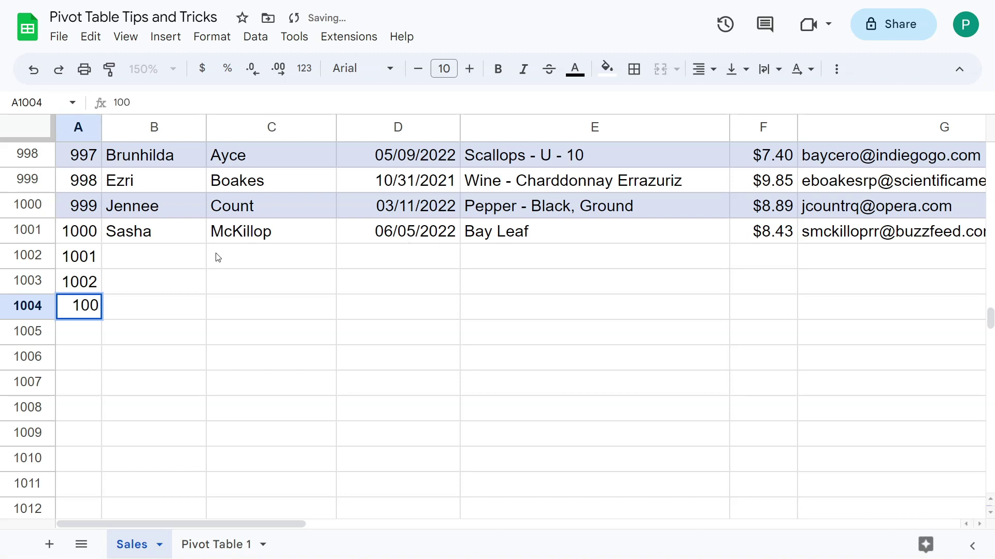
text(3)
key(Tab)
Switch Pivot Table 1's Qty summary from SUM to COUNT.
click(244, 543)
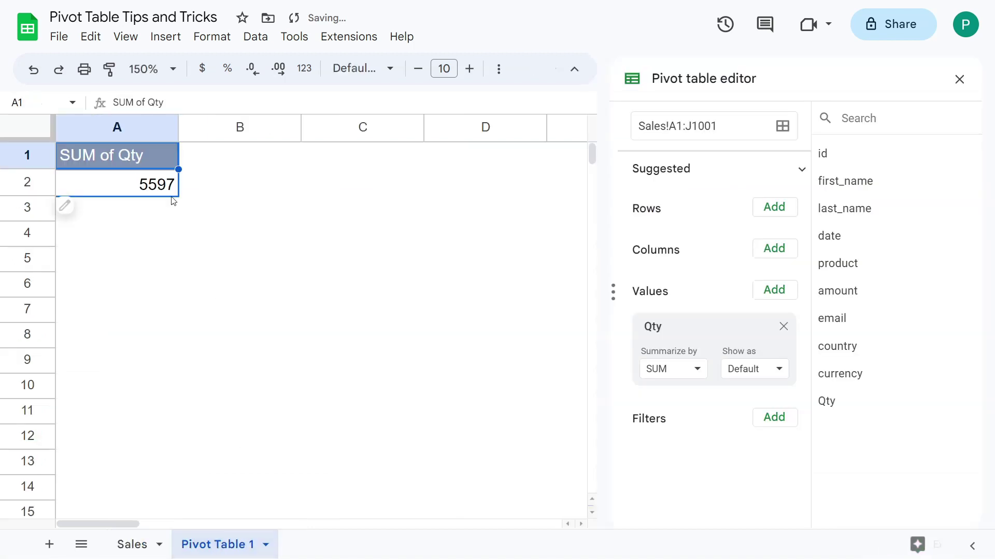
click(139, 182)
click(683, 375)
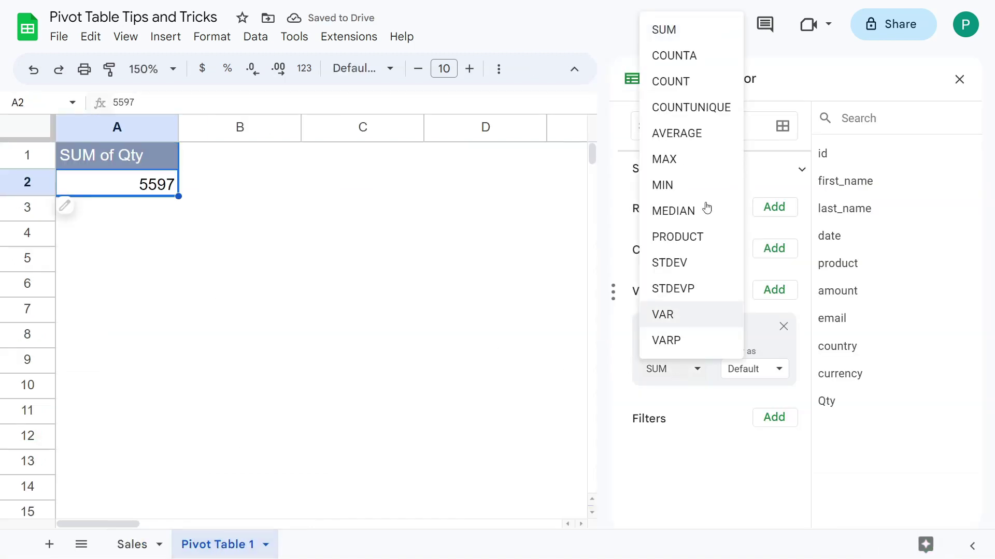
click(688, 83)
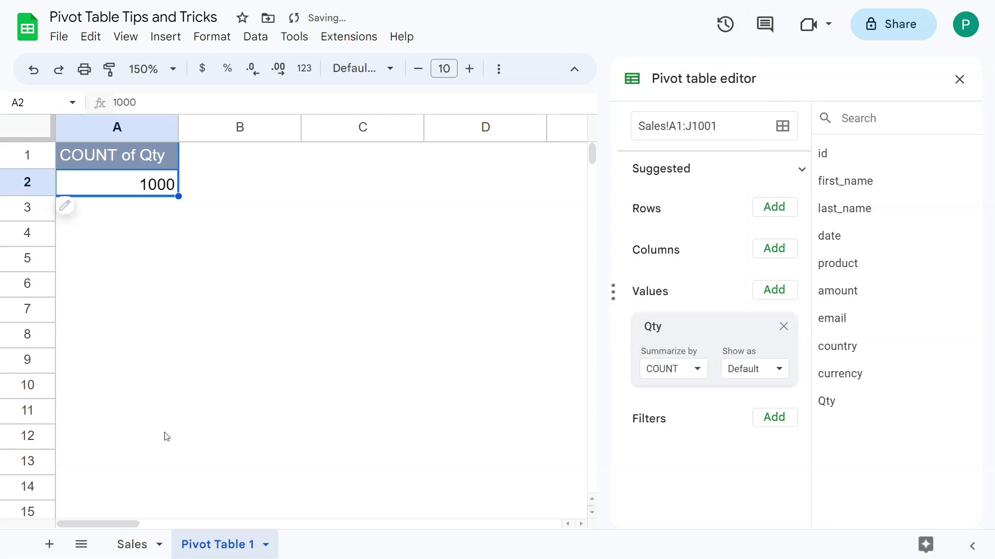
Review the new ids in A1002:A1004 against the pivot's Sales!A1:J1001 source range.
click(127, 544)
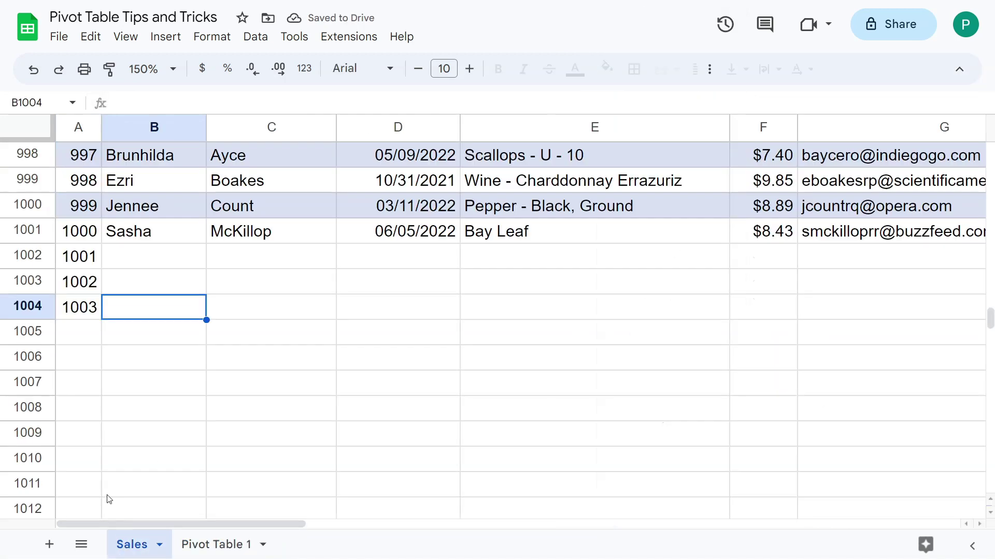
click(88, 234)
drag(80, 257, 80, 303)
click(80, 266)
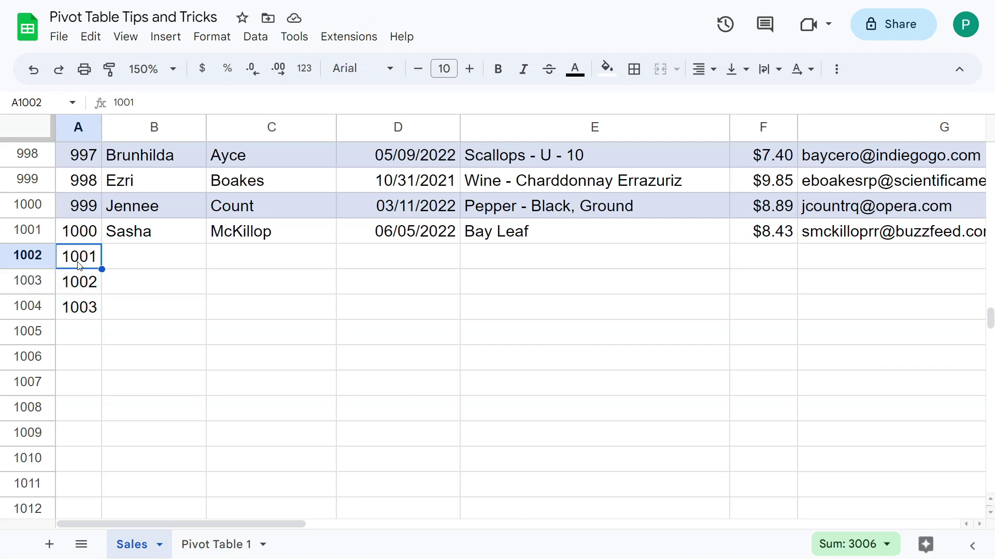
click(81, 287)
click(84, 306)
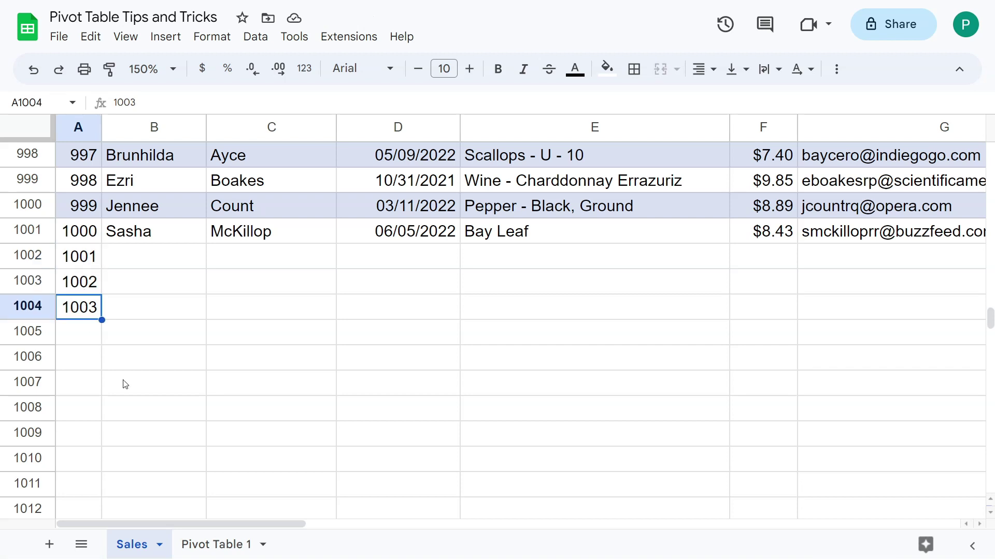
click(216, 545)
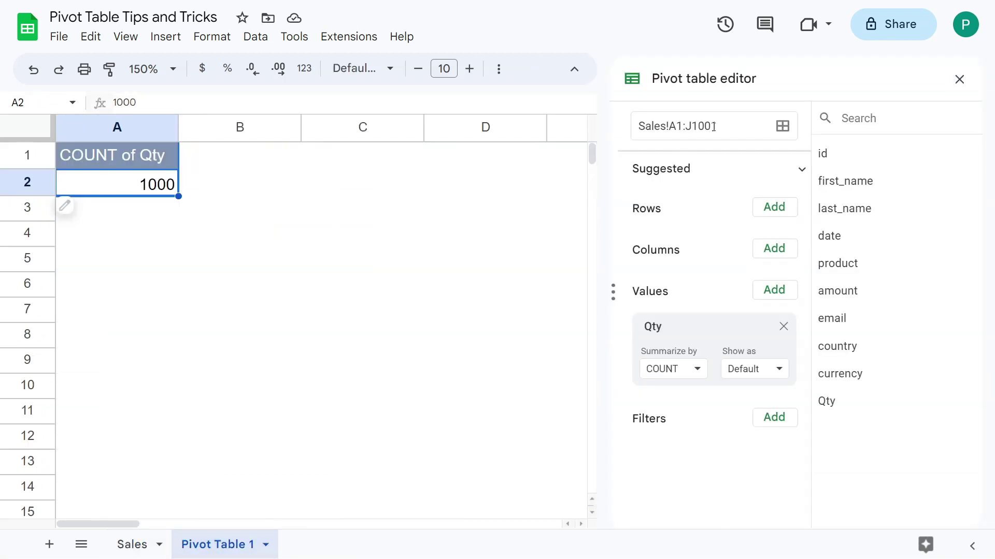
click(662, 125)
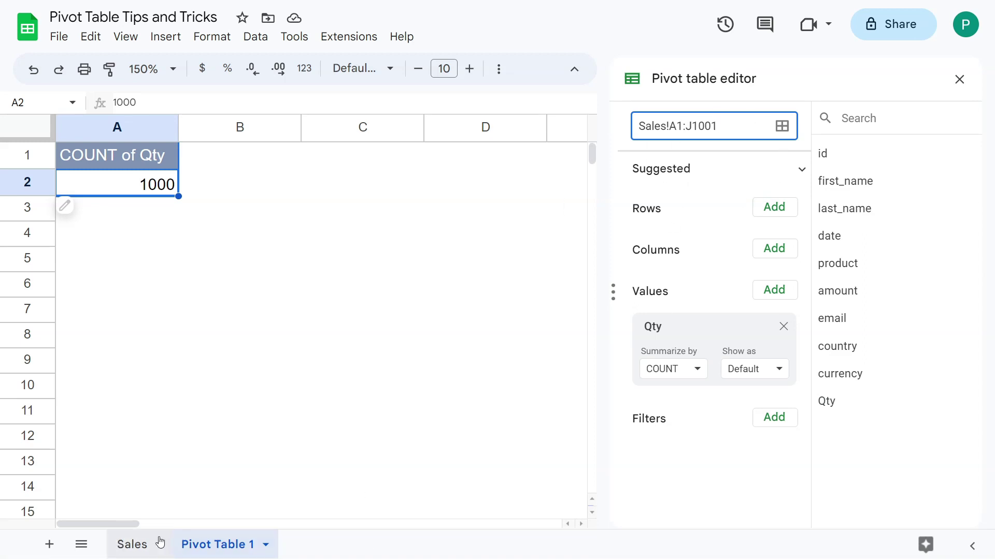
click(137, 544)
Create a pivot table on a new sheet from the open-ended range Sales!A1:J.
click(176, 289)
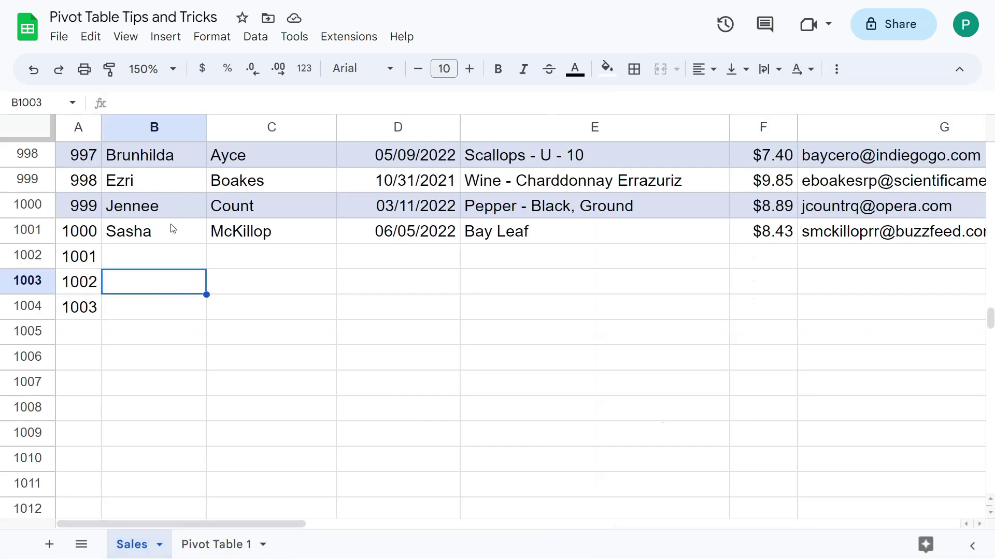
scroll(171, 226, up, 5)
click(269, 229)
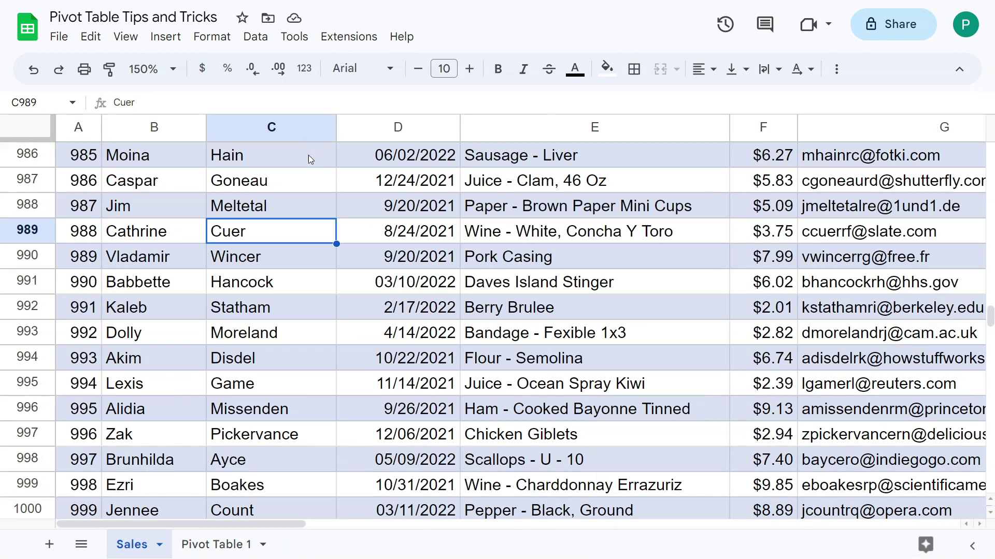
click(350, 36)
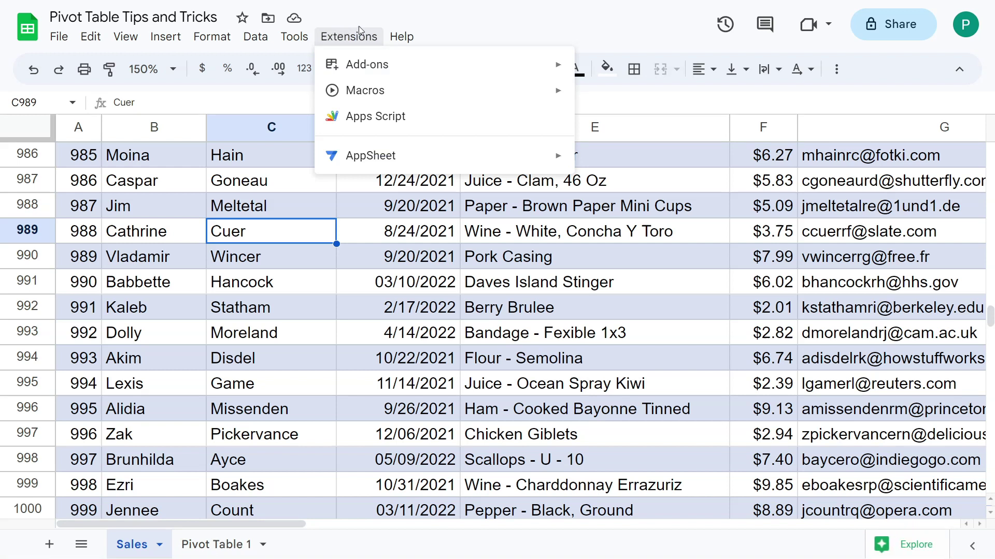
mouse_move(166, 36)
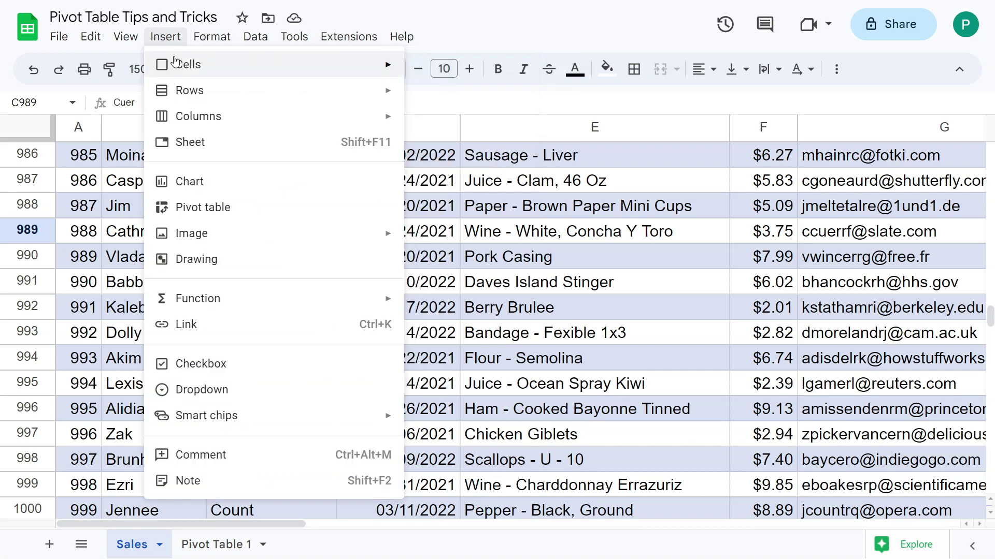
click(226, 206)
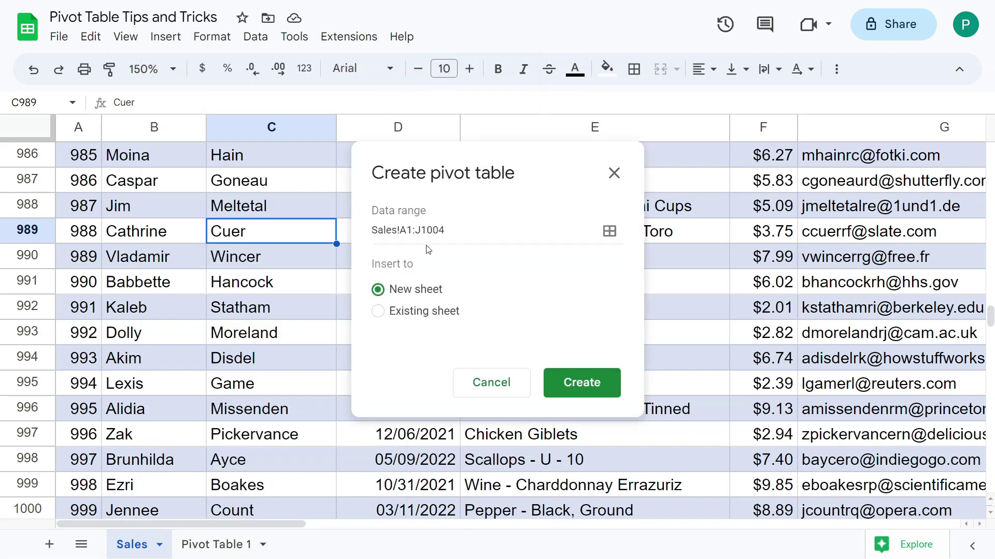
click(457, 230)
click(584, 382)
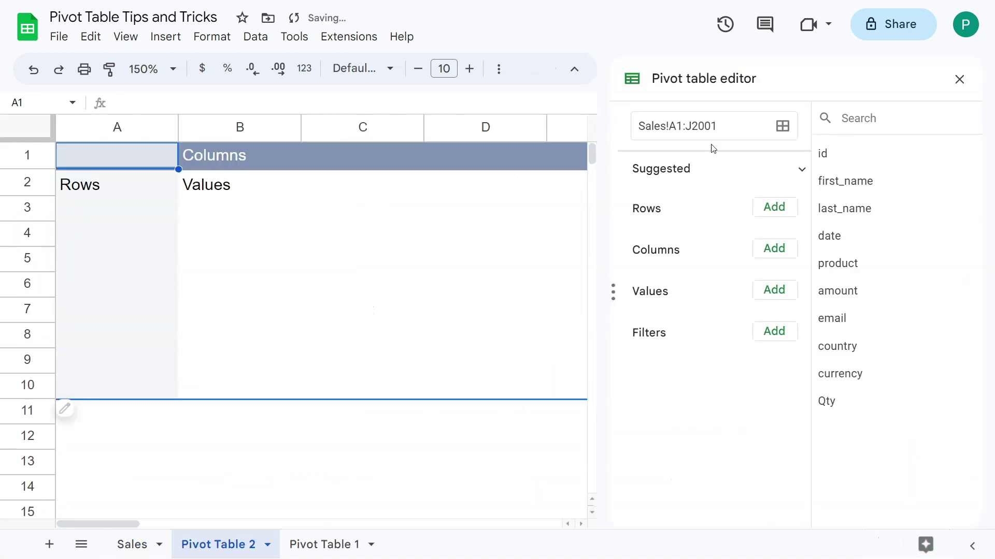
drag(729, 127, 632, 126)
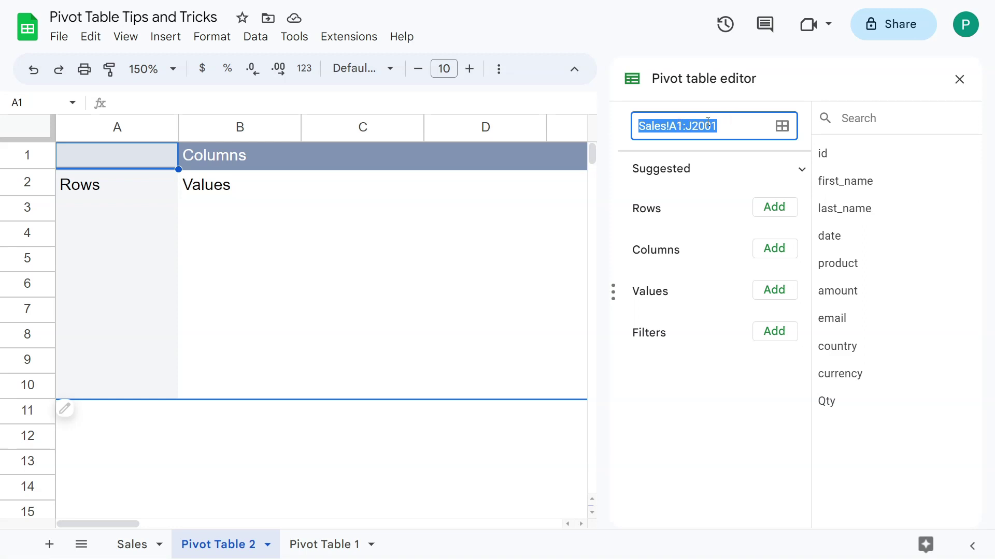
click(733, 126)
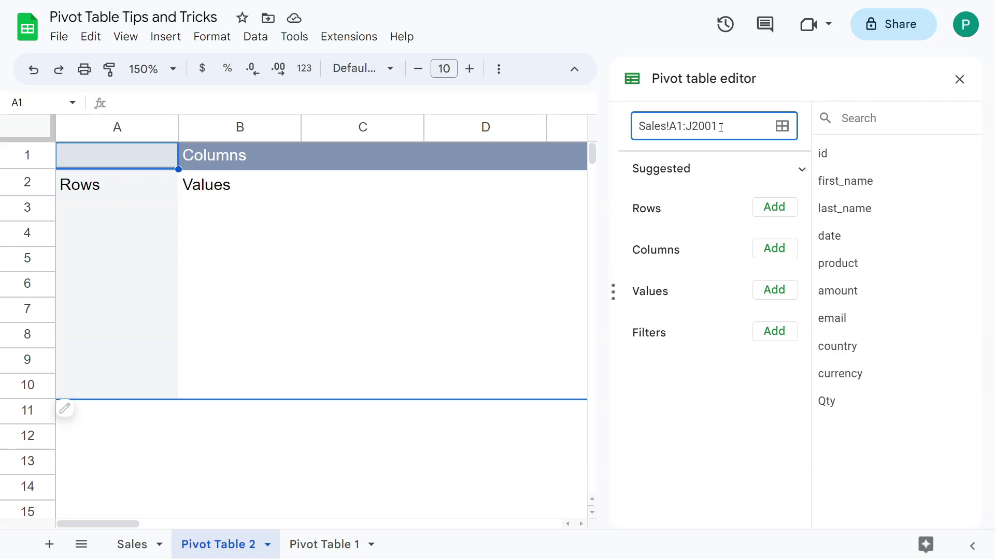
drag(720, 126, 693, 126)
click(699, 127)
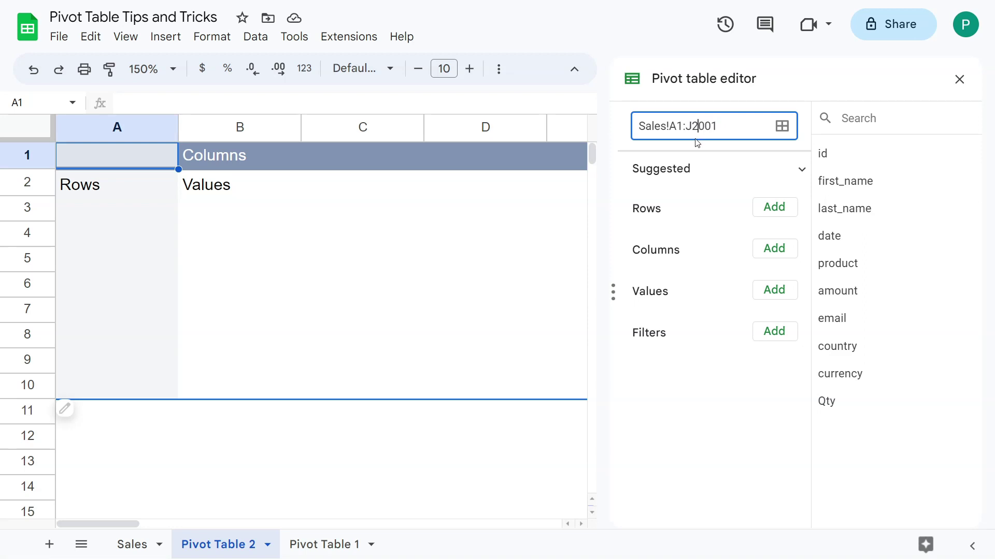
Create a pivot table on a new sheet from the whole-column range Sales!A:J.
click(133, 545)
click(399, 259)
click(177, 306)
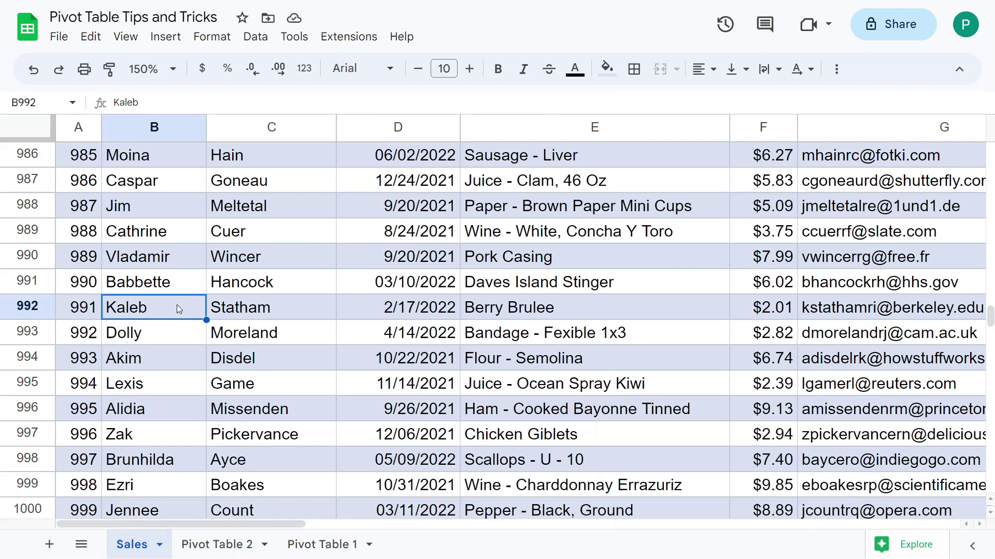
click(167, 36)
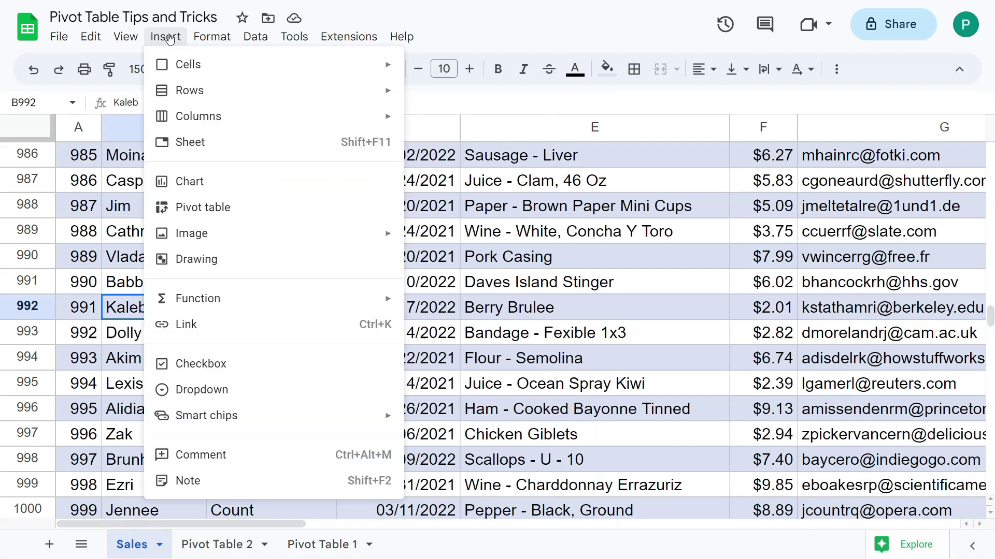
click(253, 216)
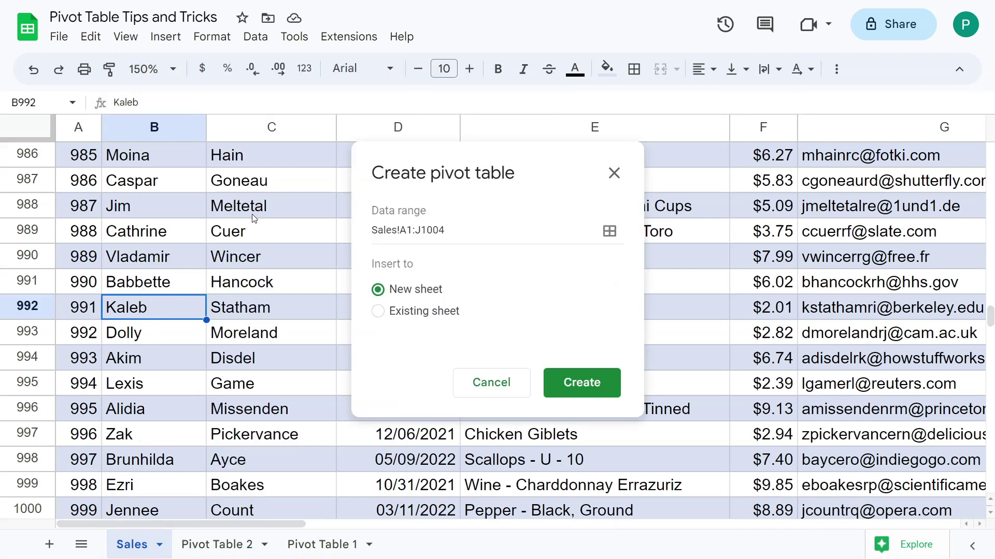
click(451, 231)
key(BackSpace)
key(BackSpace)
key(BackSpace)
key(BackSpace)
click(578, 380)
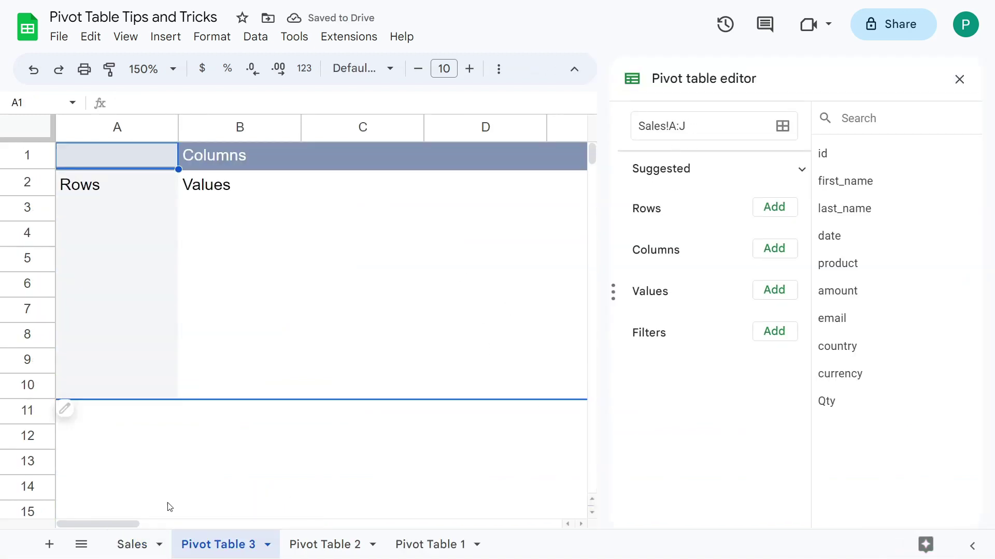
Delete the empty rows 1005 to 2001 from the Sales sheet.
click(132, 545)
scroll(145, 402, down, 7)
scroll(45, 334, up, 2)
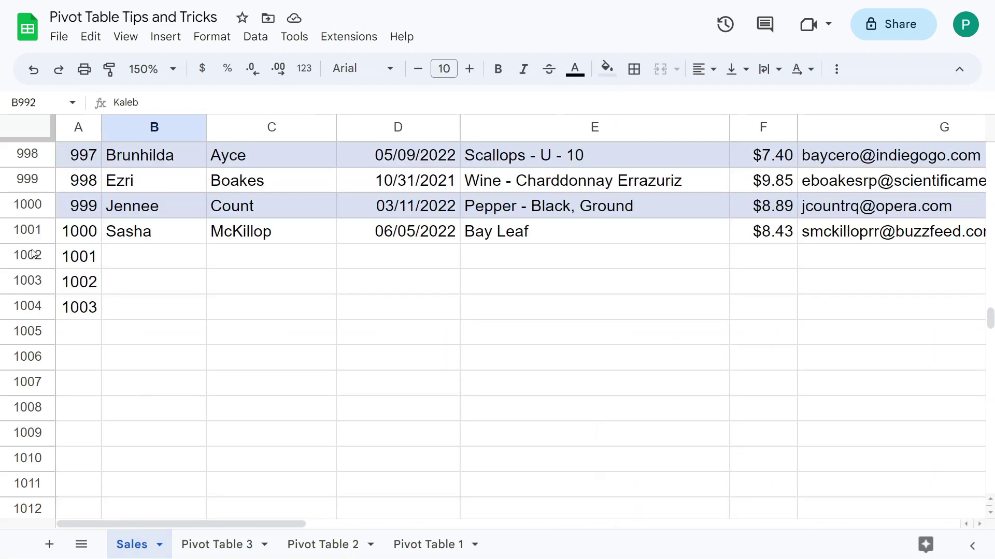
click(28, 332)
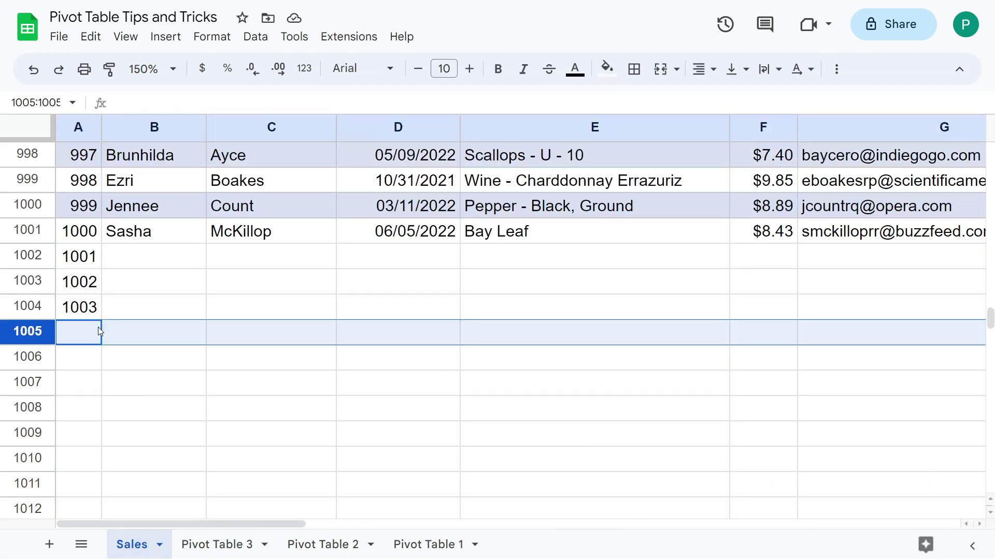
key(ctrl+shift+Down)
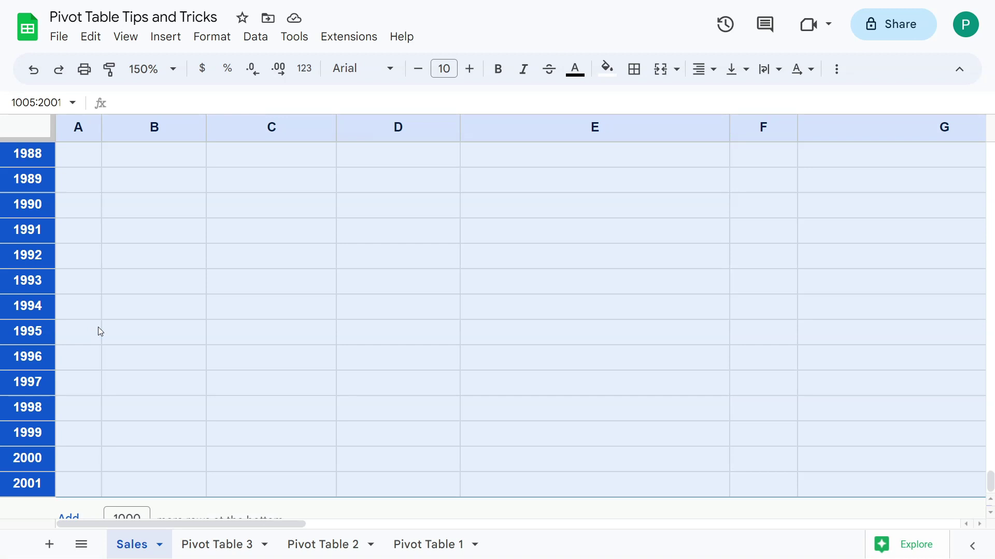
key(ctrl+alt+minus)
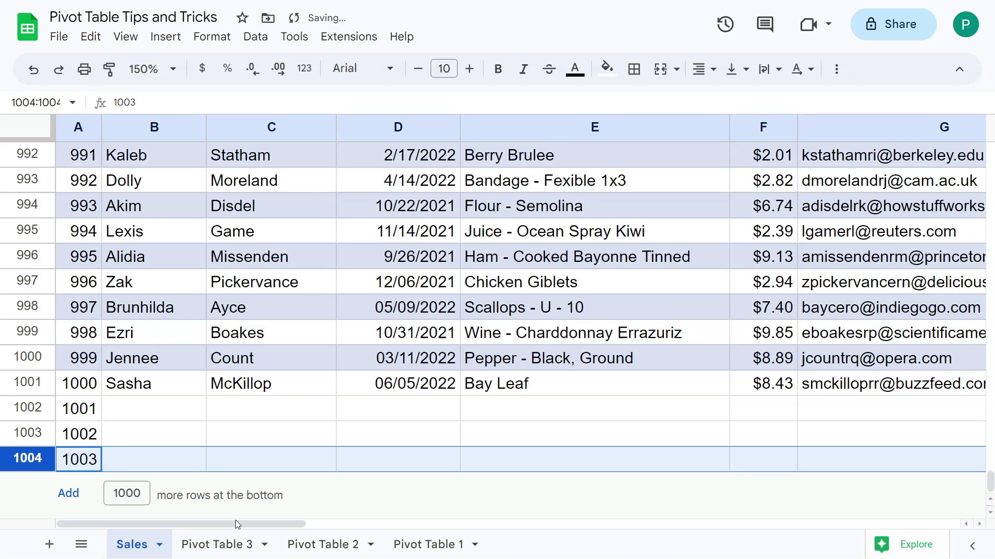
Check Pivot Tables 3, 2 and 1, ending on Pivot Table 3.
click(231, 547)
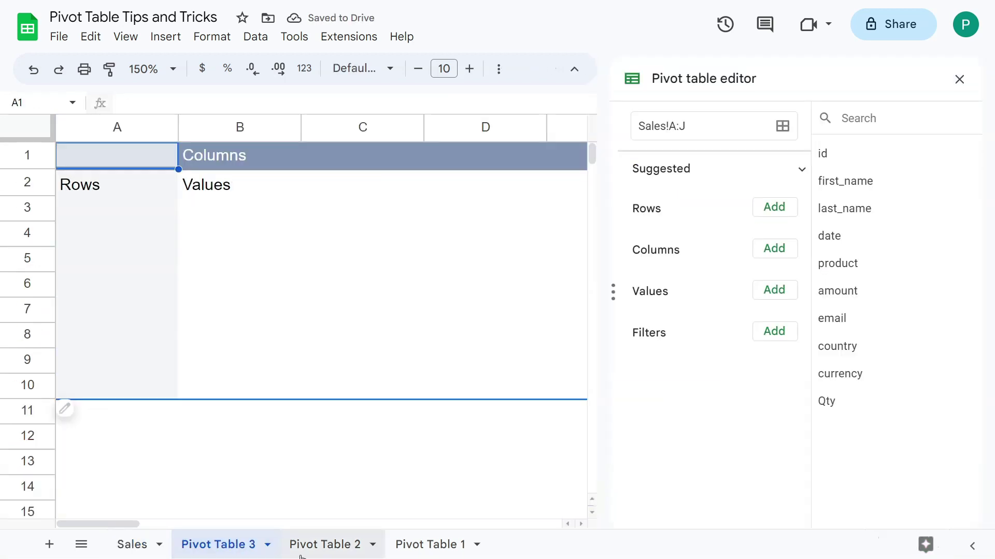
click(318, 548)
click(468, 543)
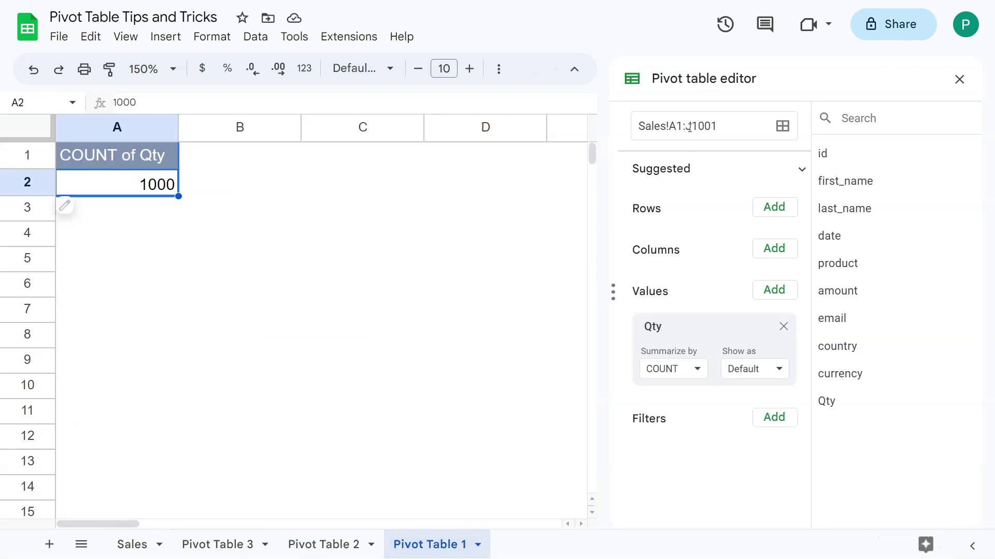
click(232, 547)
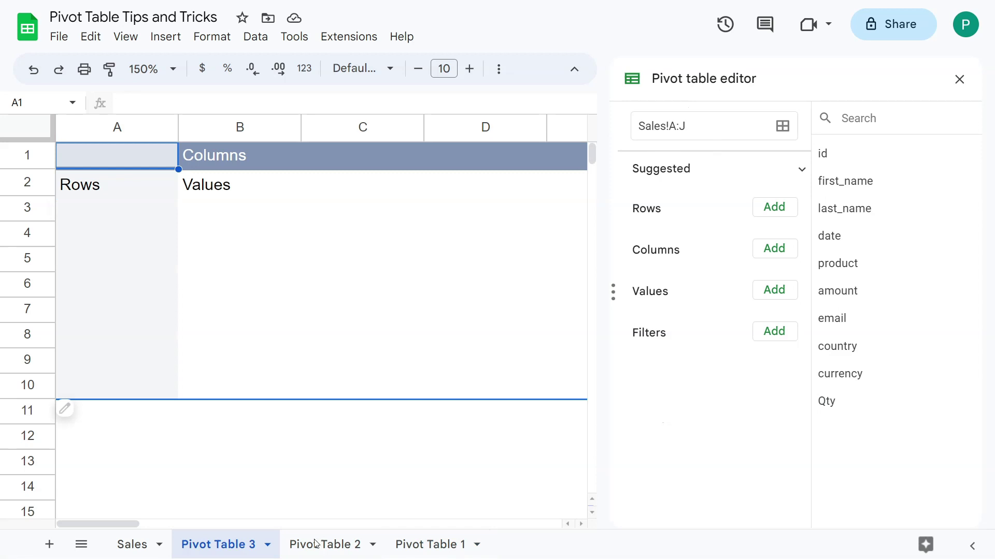
click(128, 549)
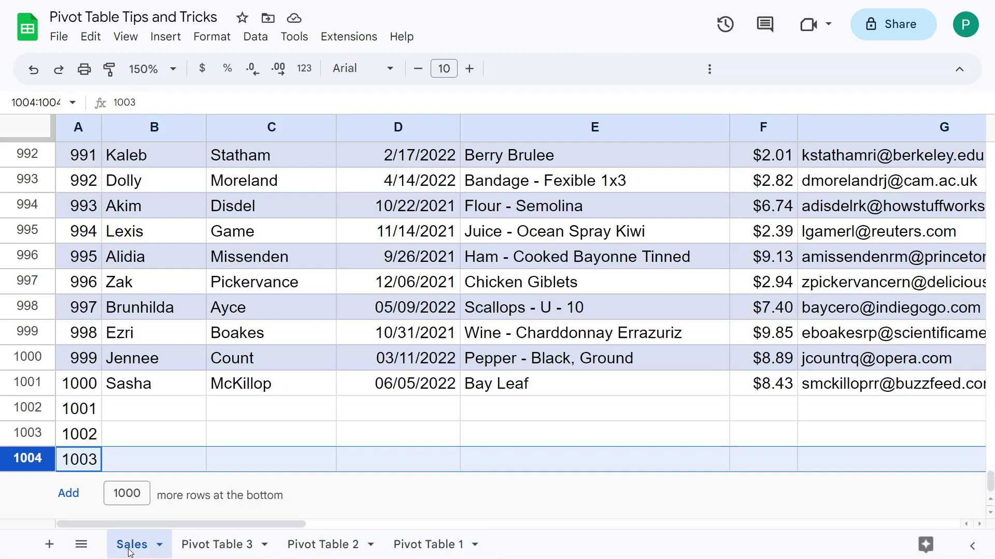
click(217, 548)
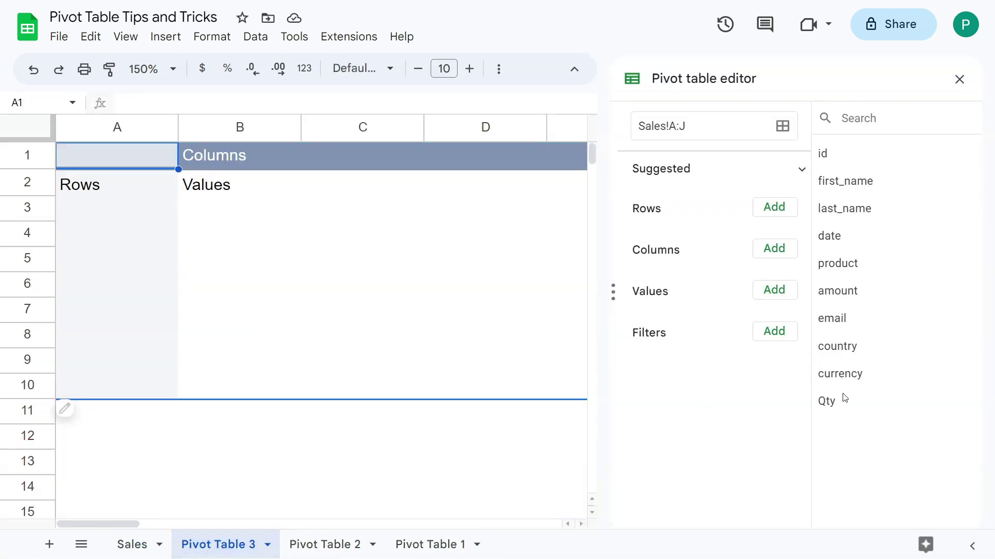
Add Qty to the pivot Values, summarized by COUNT.
drag(828, 402, 699, 313)
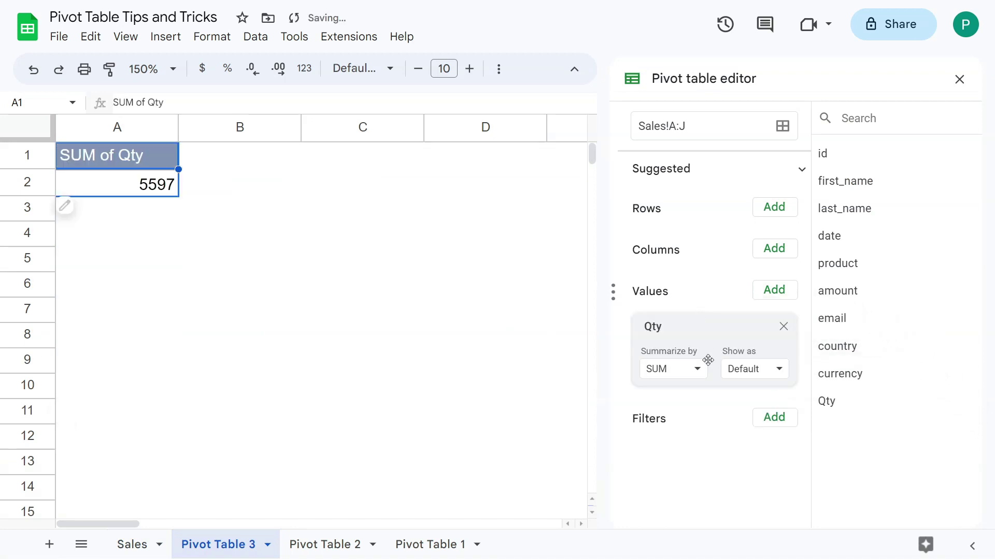
click(696, 370)
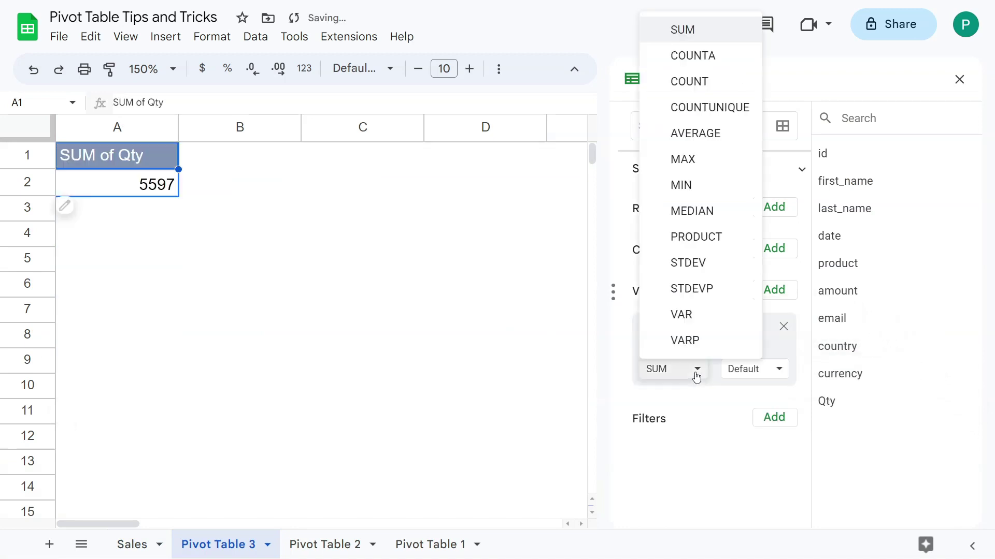
click(698, 82)
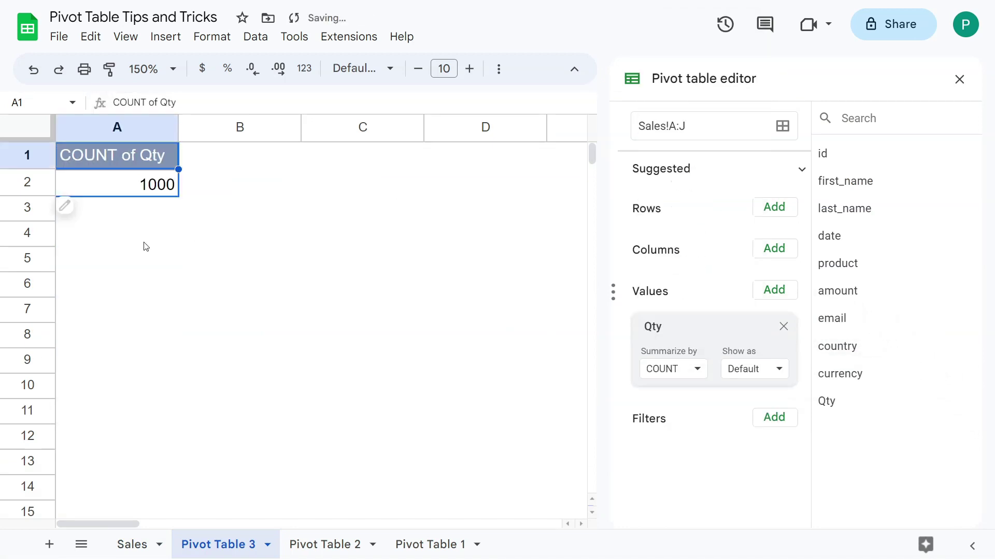
Inspect row 1002 of the Sales sheet across to column J.
click(127, 544)
click(383, 415)
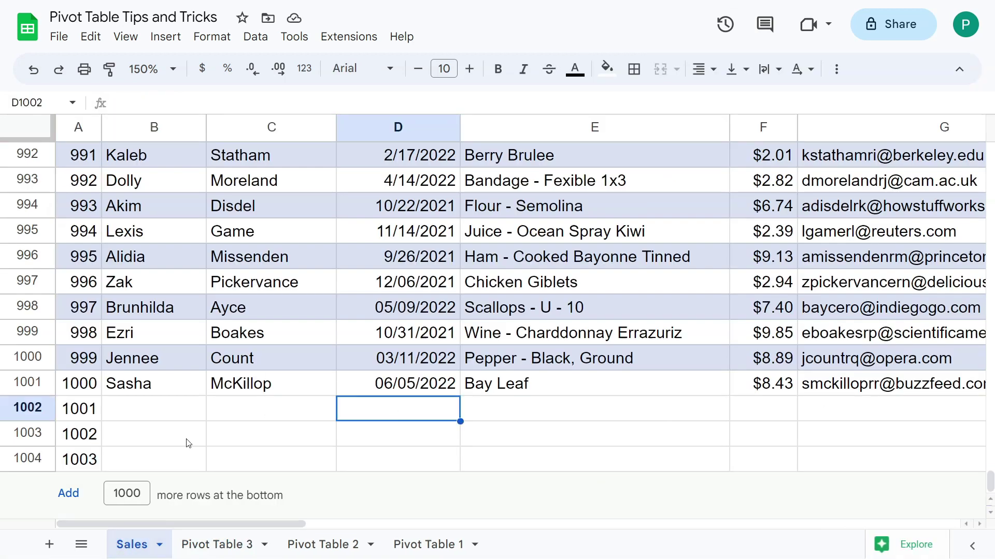
key(Right)
key(Right)
key(Right)
key(Right)
key(Right)
key(Right)
key(Left)
key(Left)
key(Left)
key(Left)
key(Left)
key(Left)
key(Left)
key(Left)
key(Left)
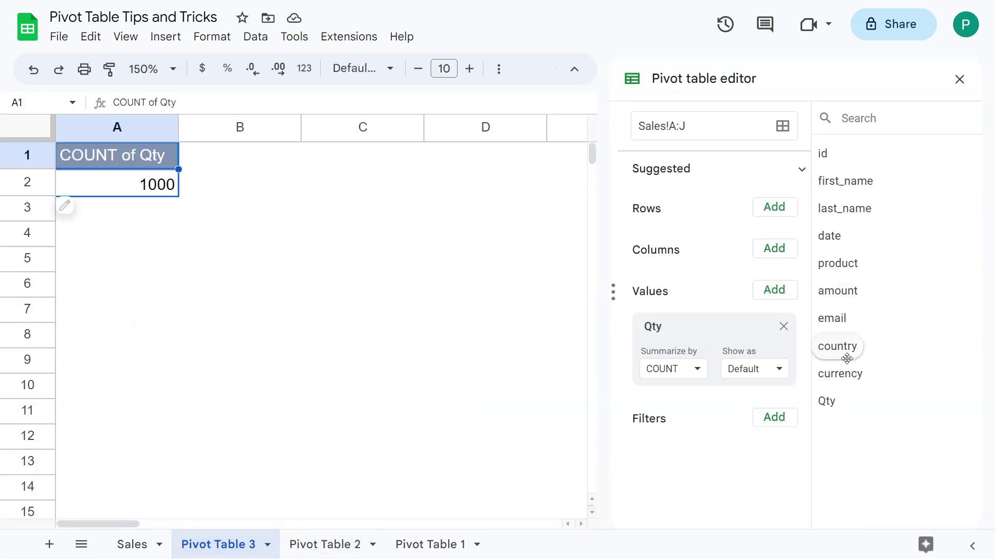
Replace Qty with id in Values and summarize it by COUNT, totalling 1003.
click(218, 545)
drag(837, 154, 697, 354)
click(688, 372)
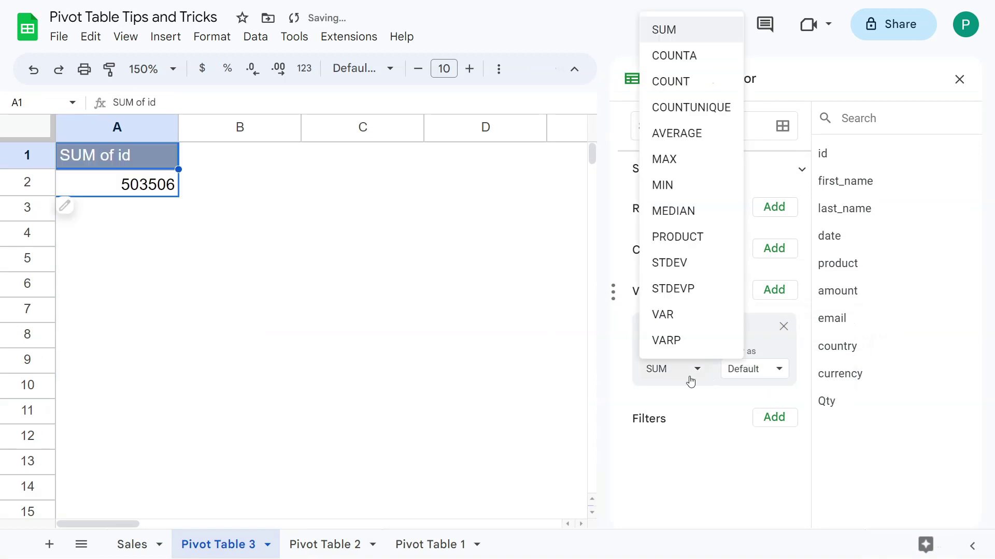
click(693, 82)
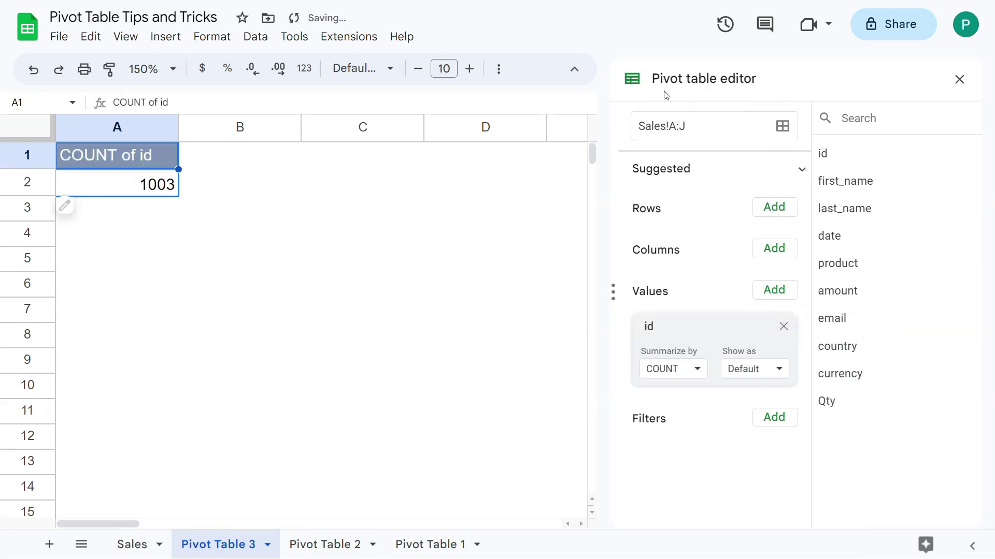
Append 3 rows to the Sales sheet and fill the id series down to 1006.
click(119, 545)
drag(136, 493, 70, 491)
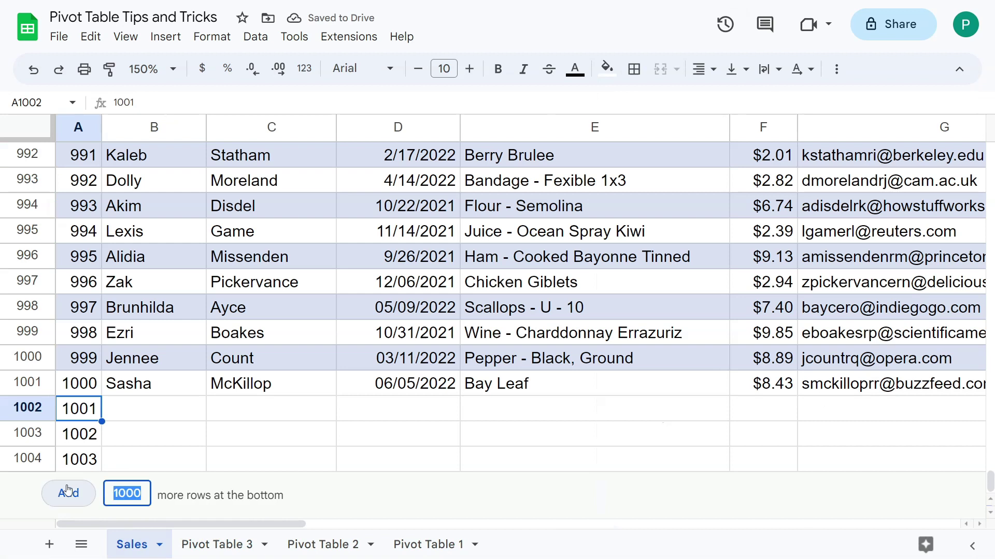
text(3)
click(70, 492)
drag(72, 358, 139, 461)
click(184, 544)
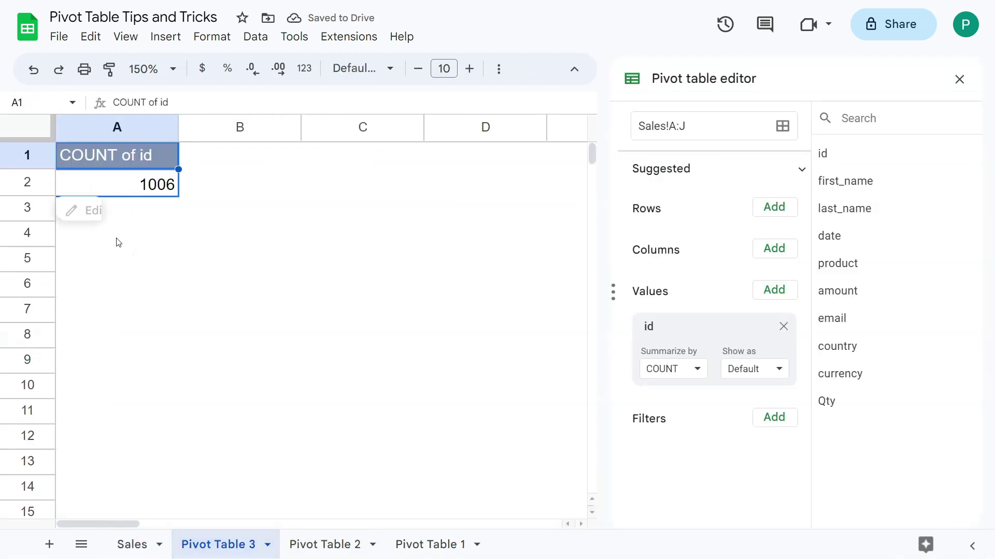
Add 5 more empty rows at the bottom of the Sales sheet.
click(132, 544)
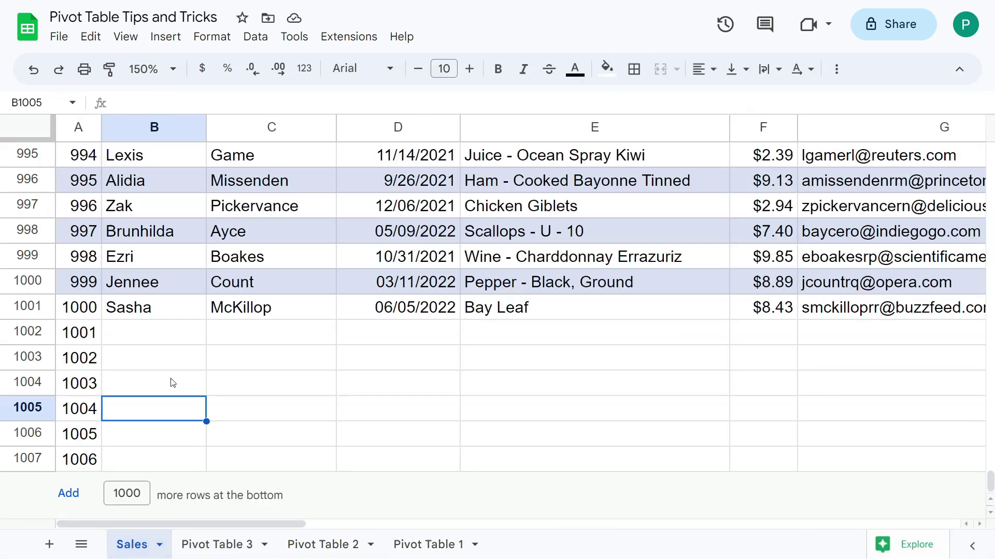
click(192, 358)
click(78, 461)
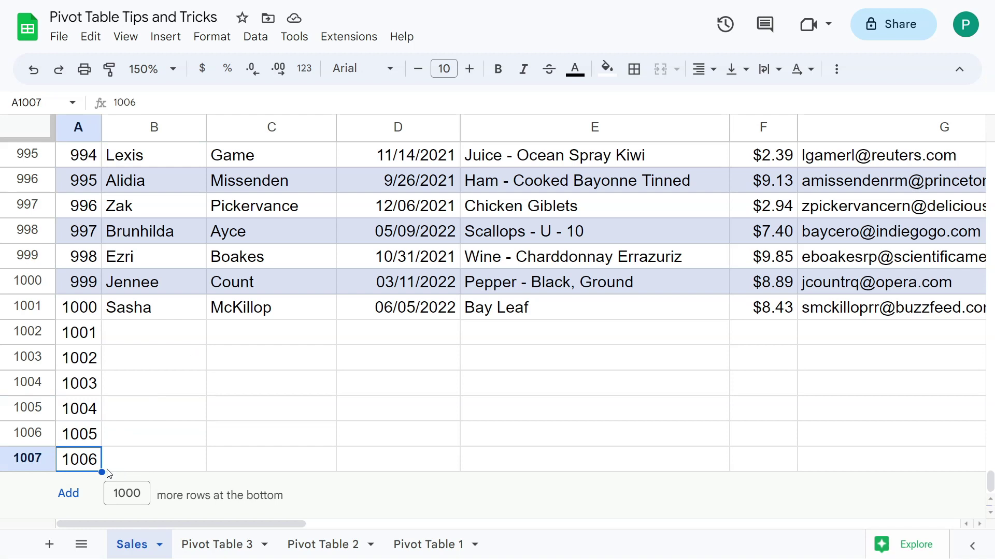
double_click(126, 503)
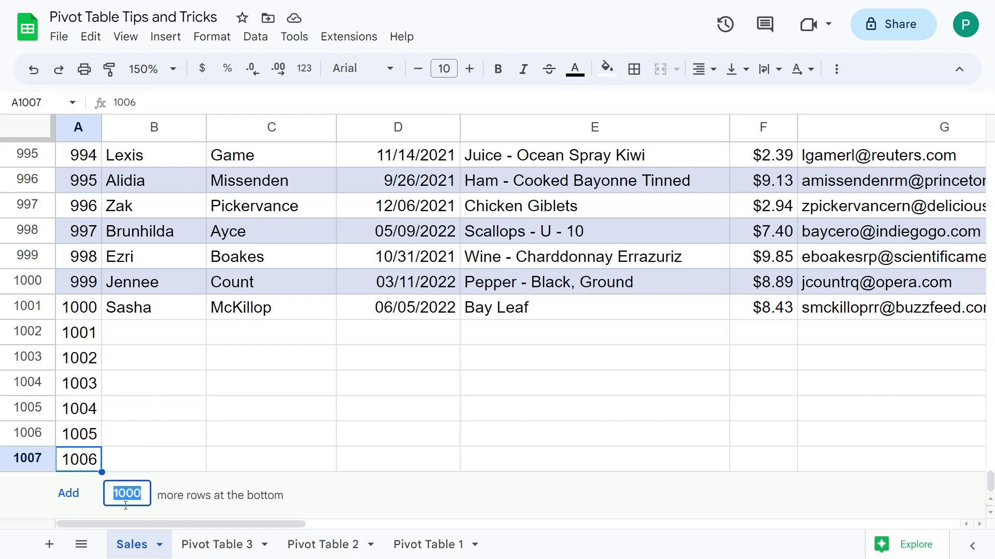
text(5)
key(Return)
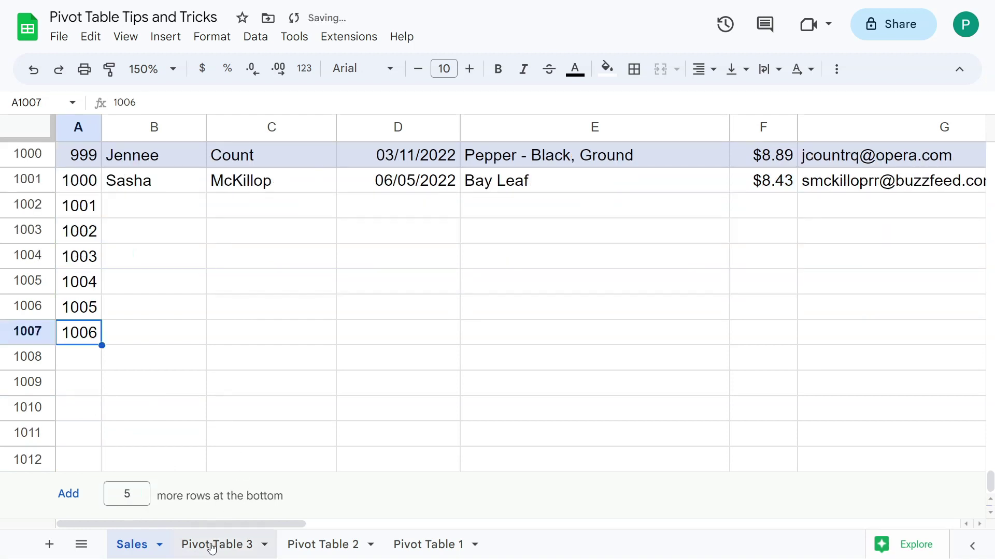
click(207, 544)
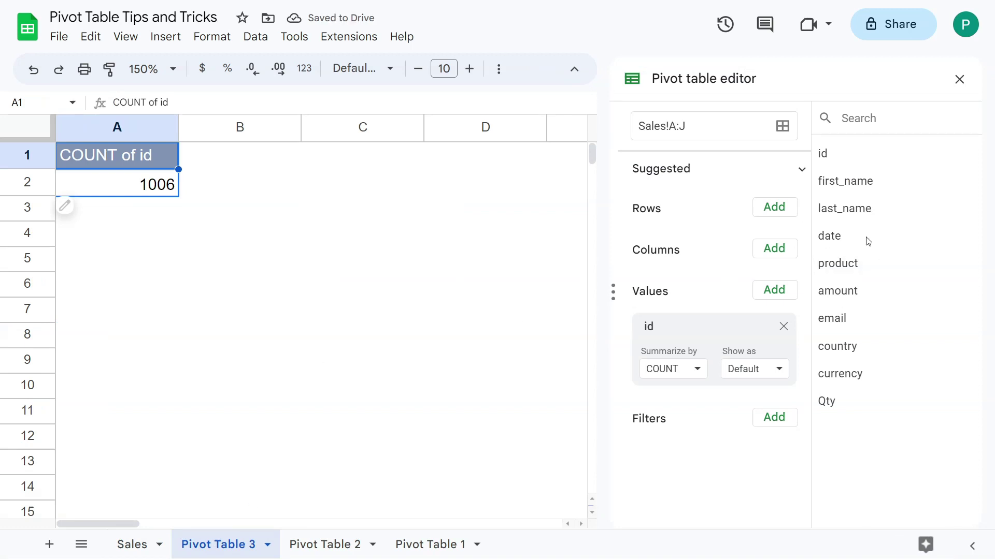
Add first_name as a row field in Pivot Table 3 and select its blank-name row.
drag(848, 191, 729, 232)
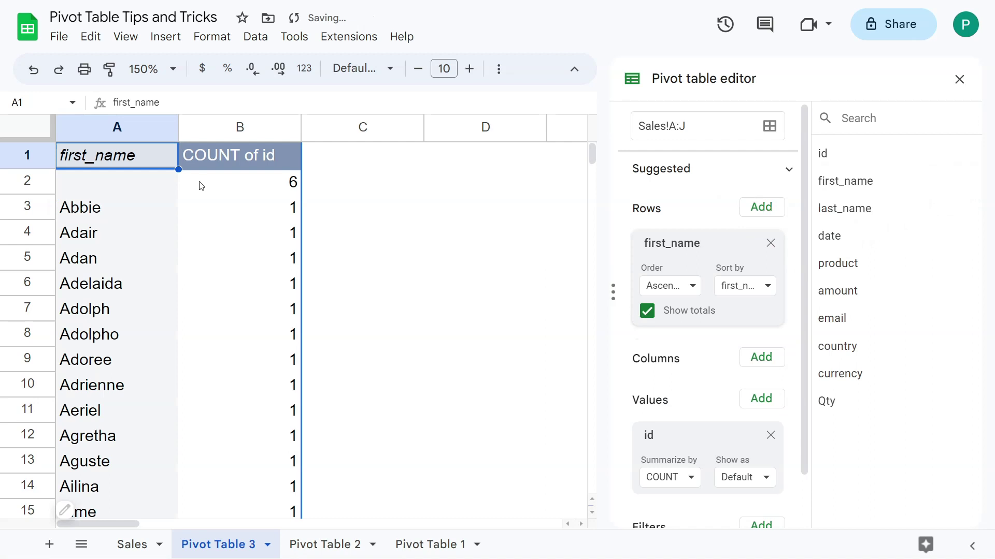
drag(149, 188, 206, 186)
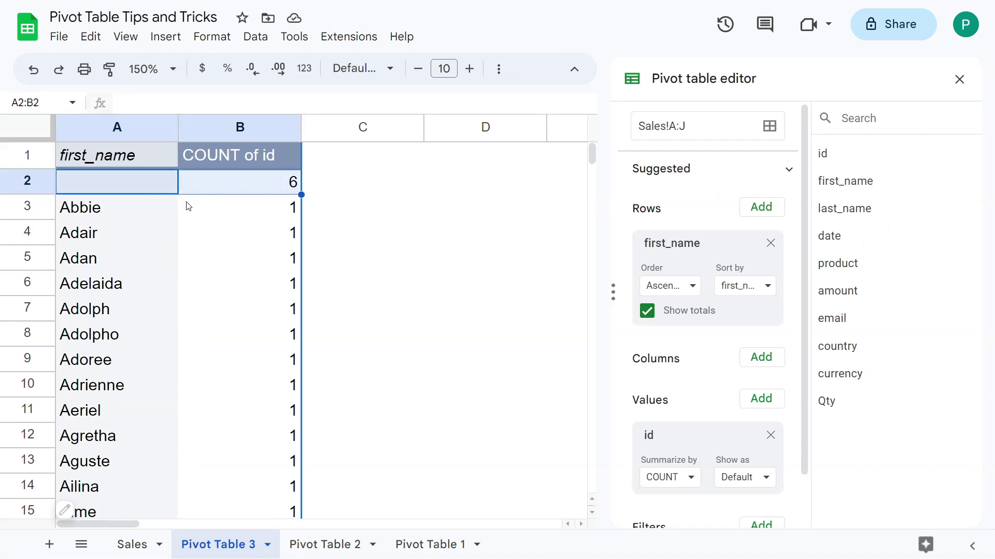
click(132, 545)
click(216, 544)
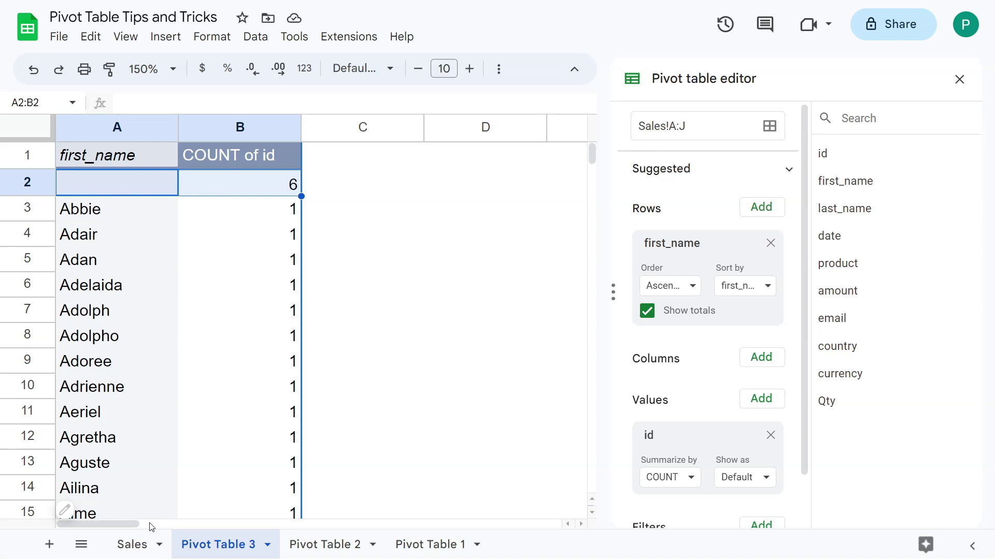
Check the empty Sales rows 1008–1012 against the pivot's blank-name count in B6.
click(147, 545)
drag(95, 358, 91, 463)
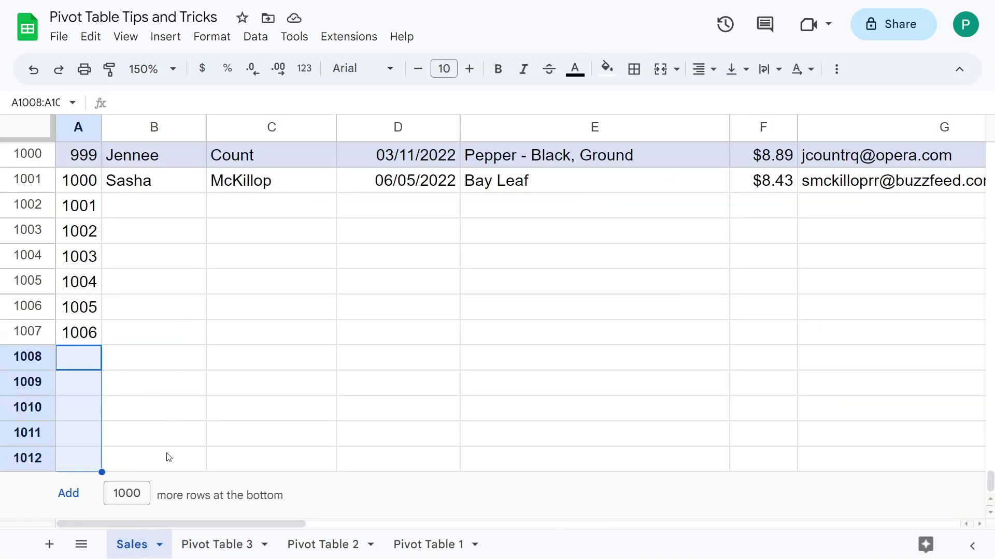
click(228, 544)
click(241, 288)
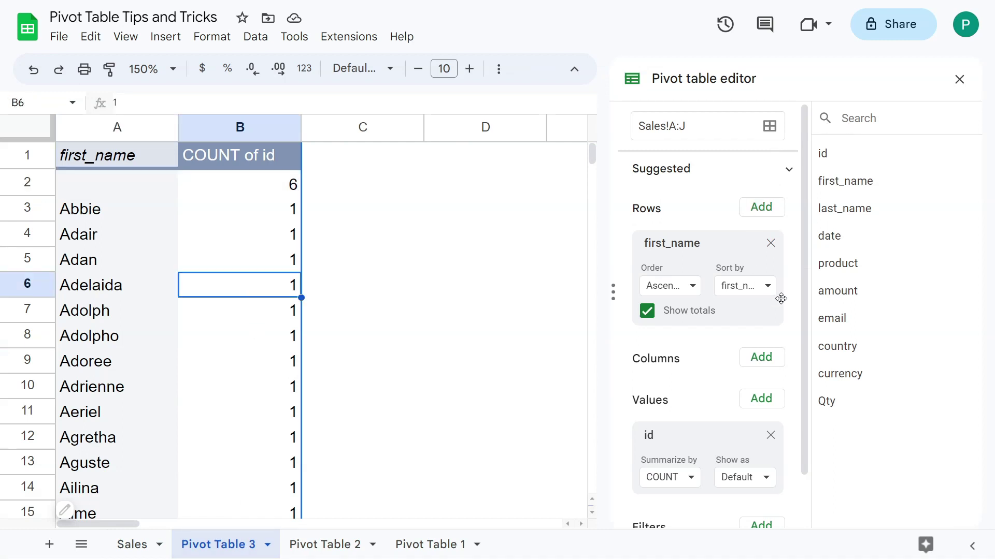
drag(804, 315, 800, 375)
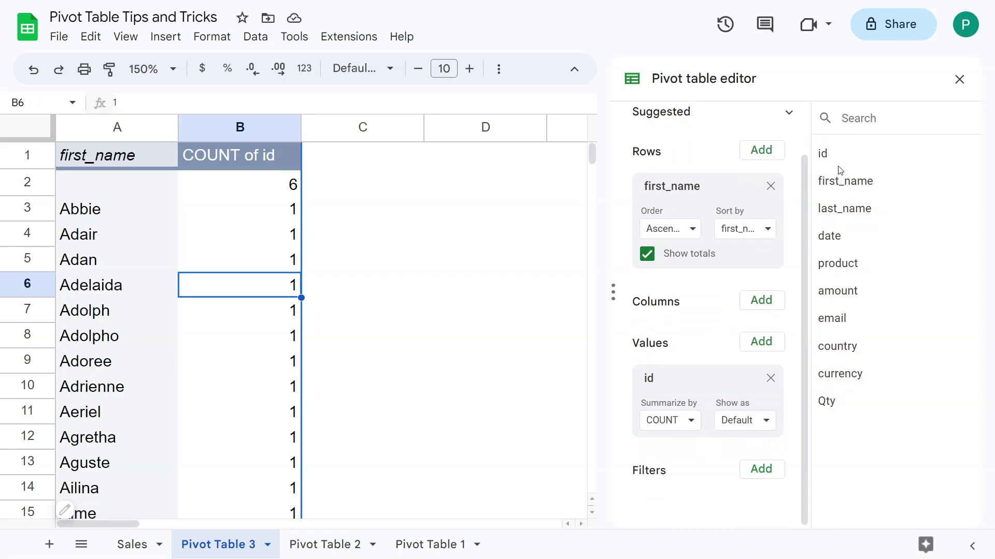
Clear ids 1001–1006 from the Sales sheet so the blank-name row counts 0.
click(136, 544)
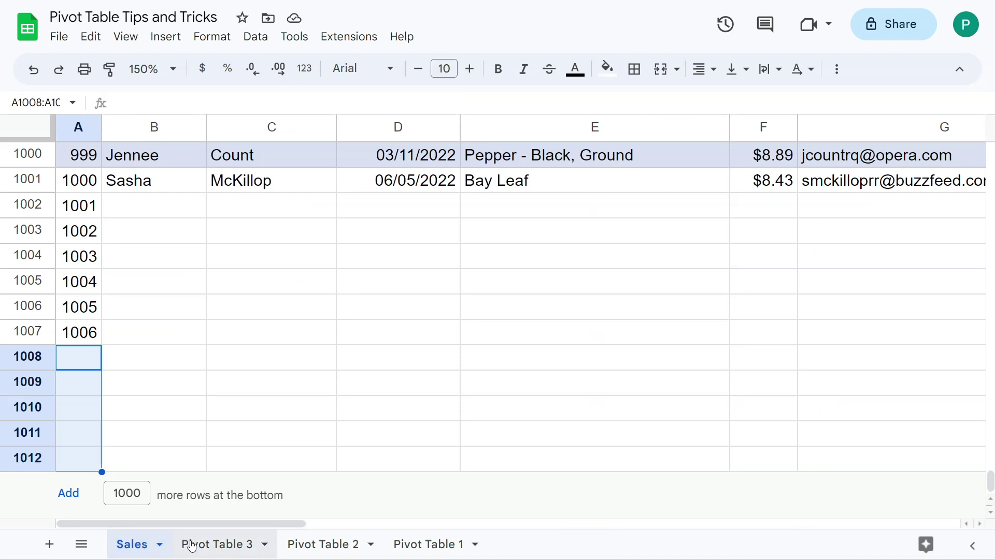
drag(82, 209, 81, 333)
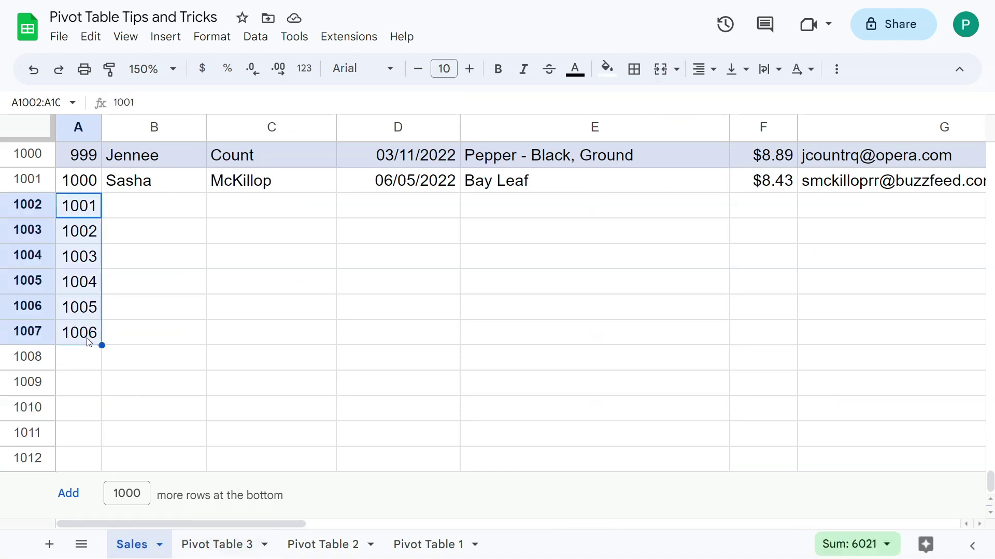
key(Delete)
click(217, 545)
click(136, 543)
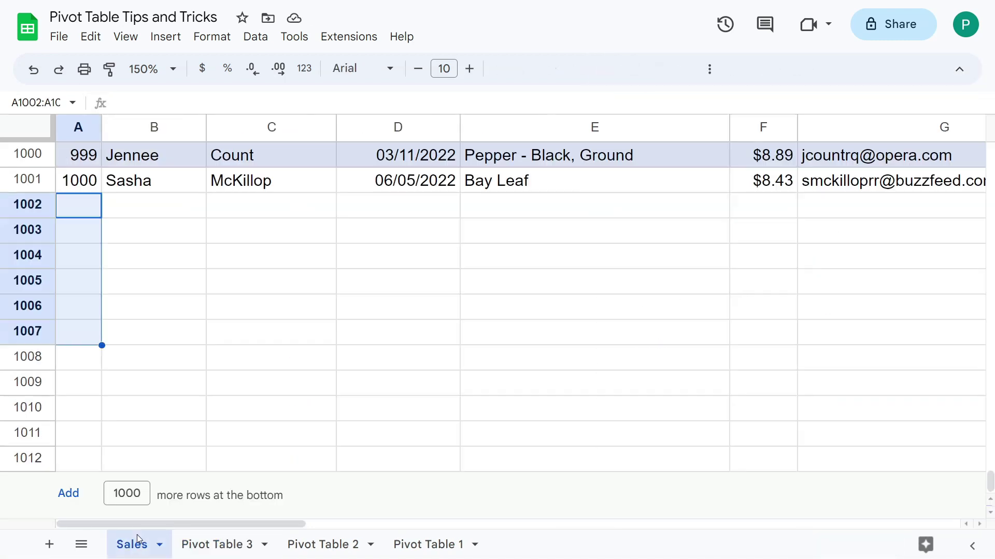
click(212, 546)
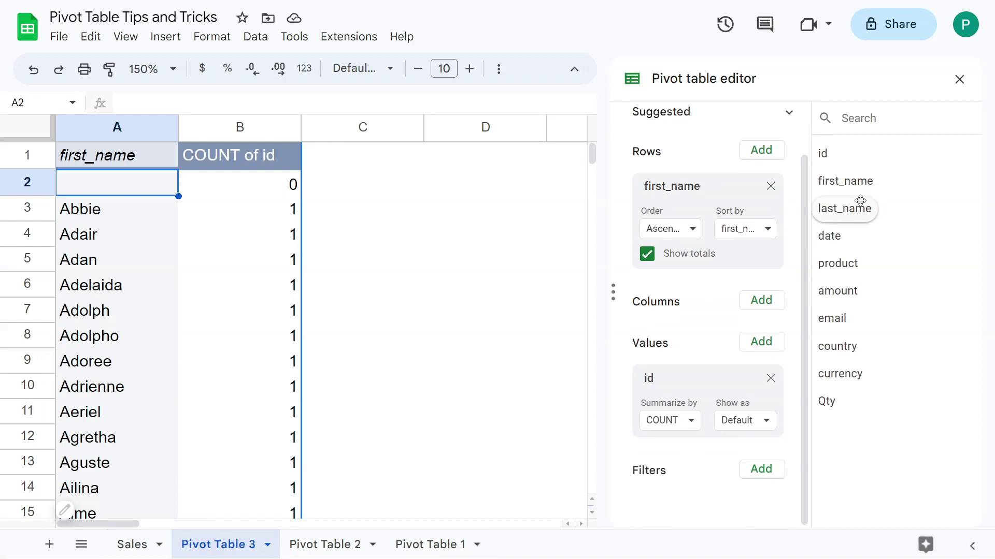
Filter the pivot on id with the condition 'Is not empty', hiding the blank first_name row.
drag(823, 154, 696, 464)
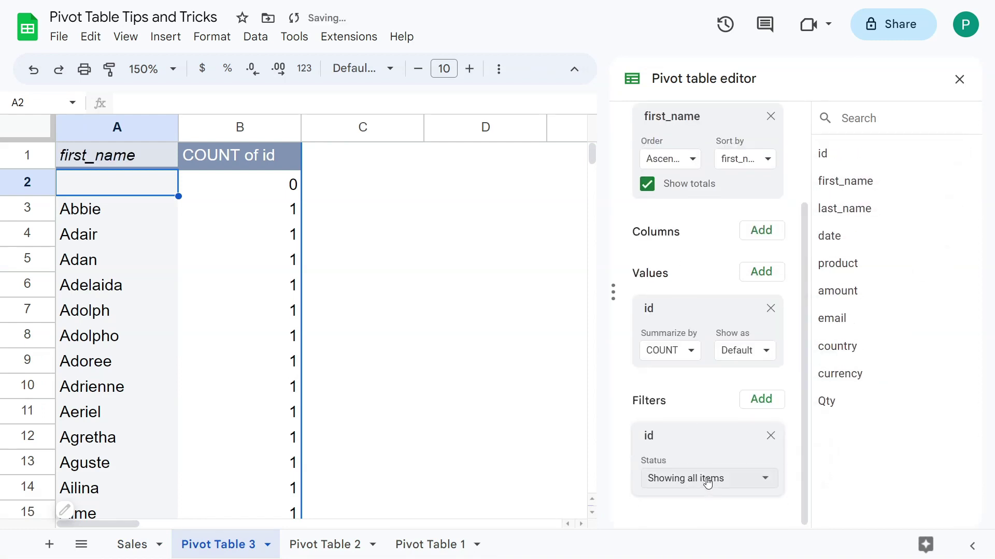
click(708, 477)
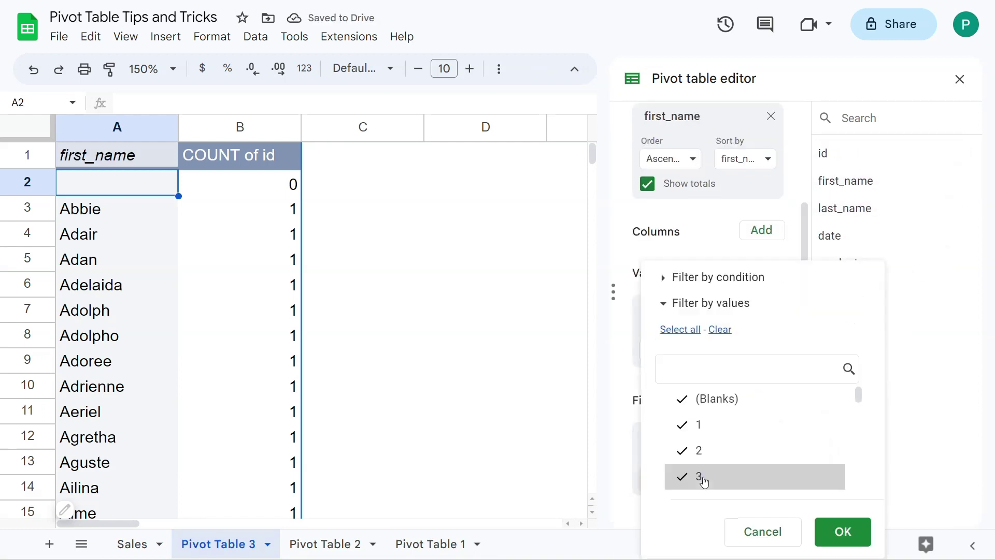
click(698, 278)
click(694, 274)
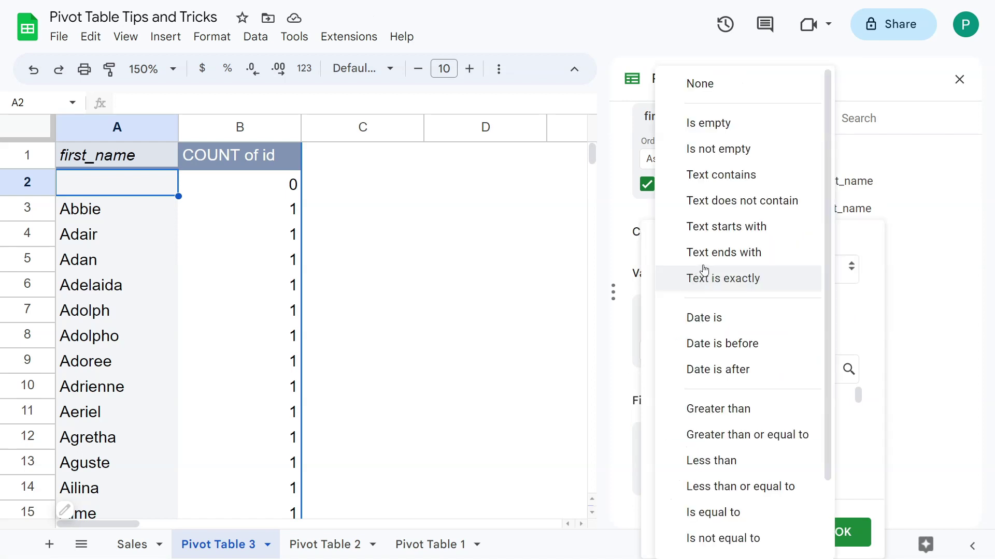
click(702, 146)
click(850, 538)
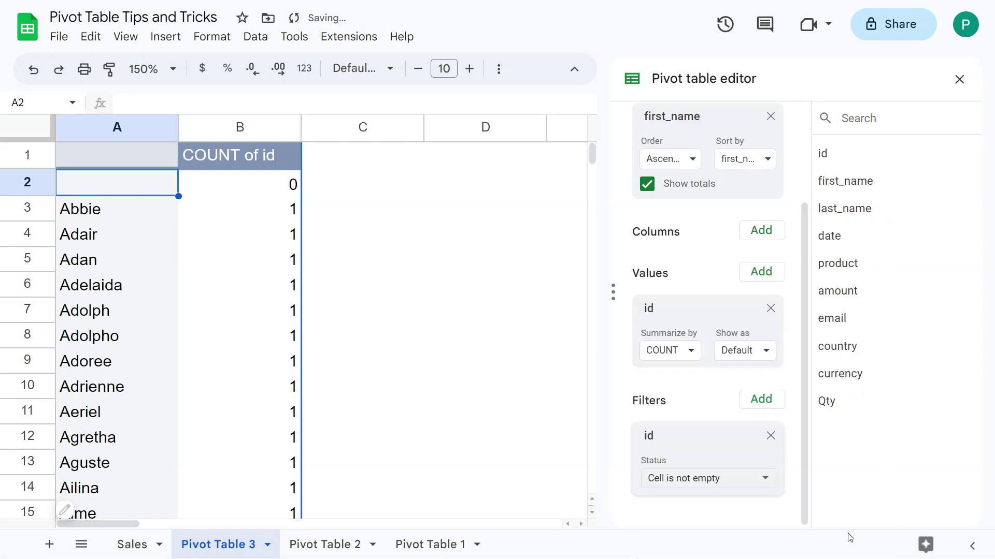
click(702, 485)
click(660, 487)
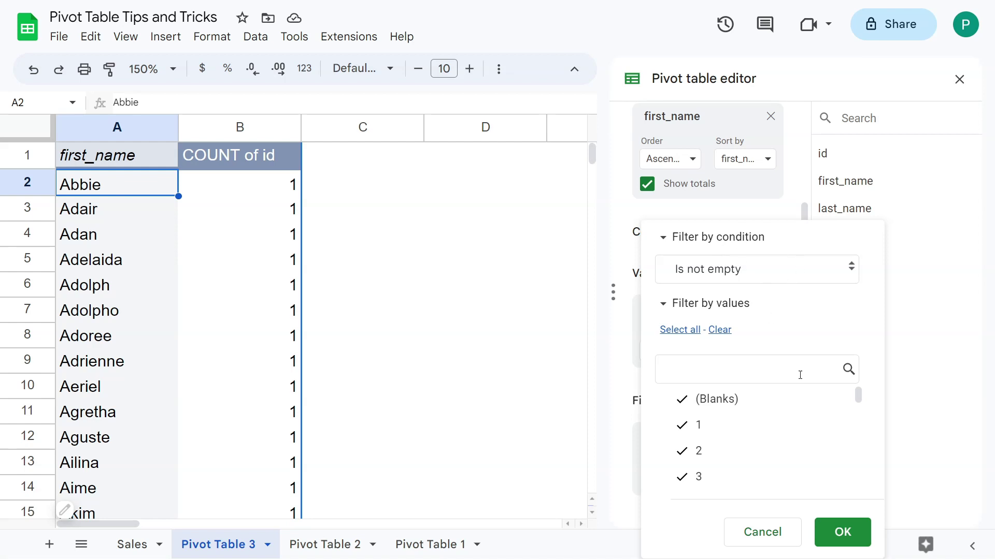
click(852, 529)
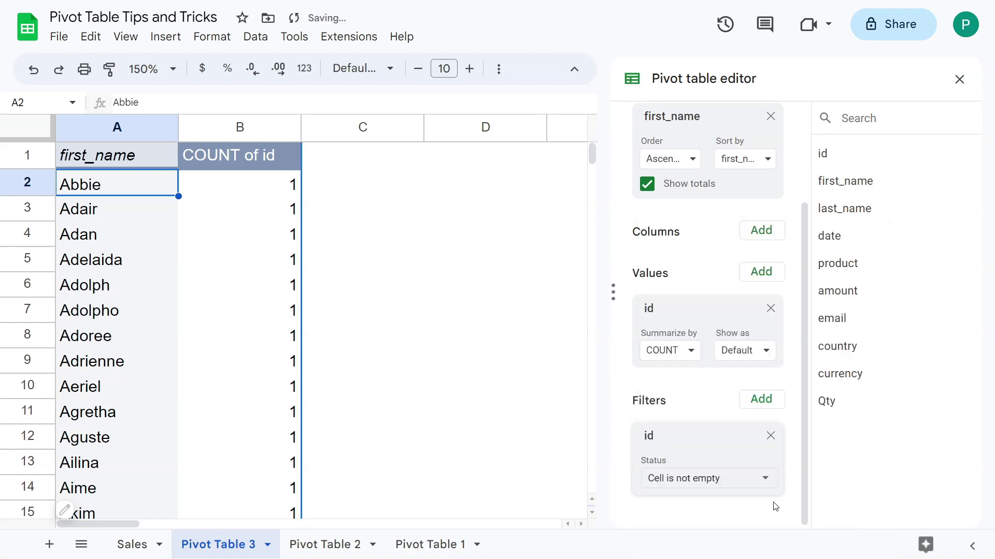
click(458, 309)
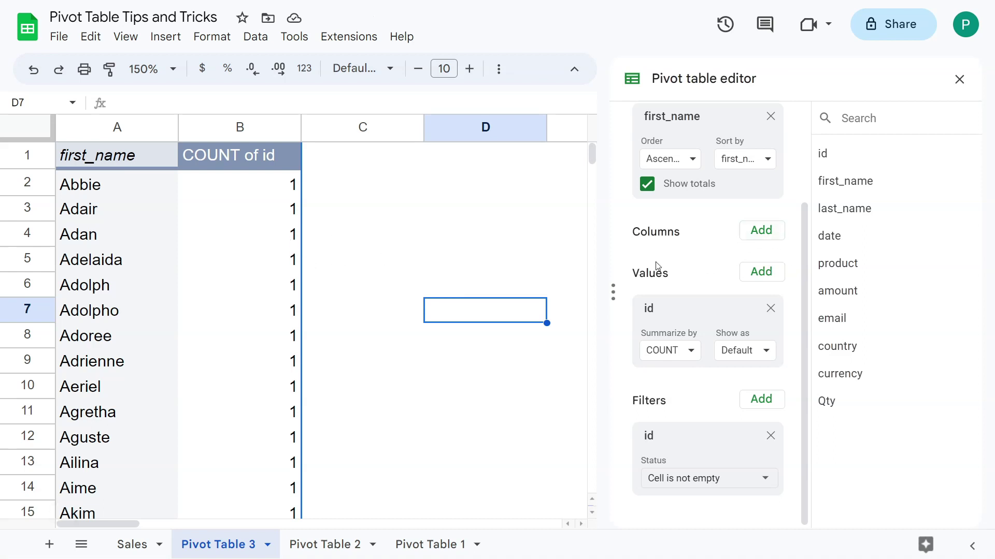
Remove first_name and id, then use date as rows with SUM of Qty as values.
scroll(747, 322, up, 3)
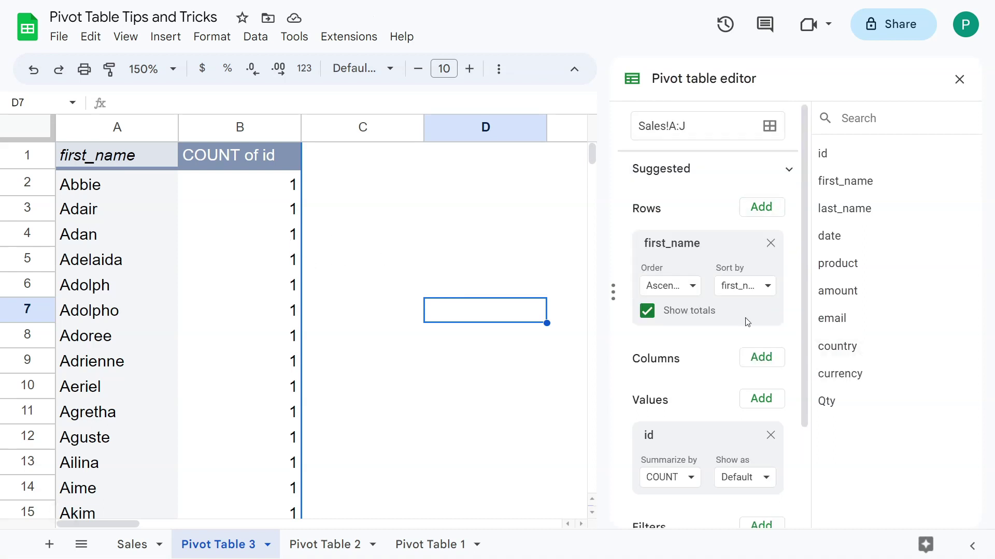
drag(767, 235, 770, 302)
click(770, 244)
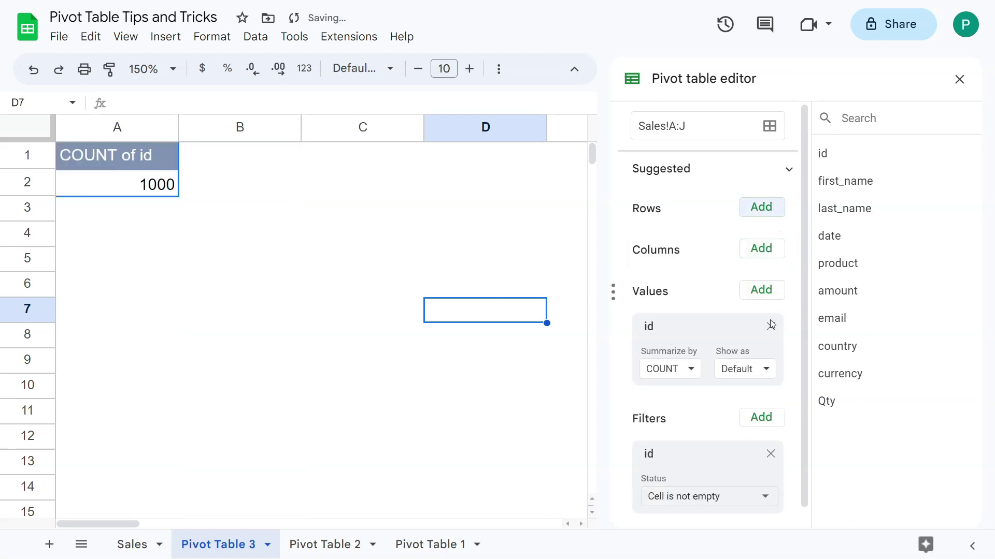
click(770, 326)
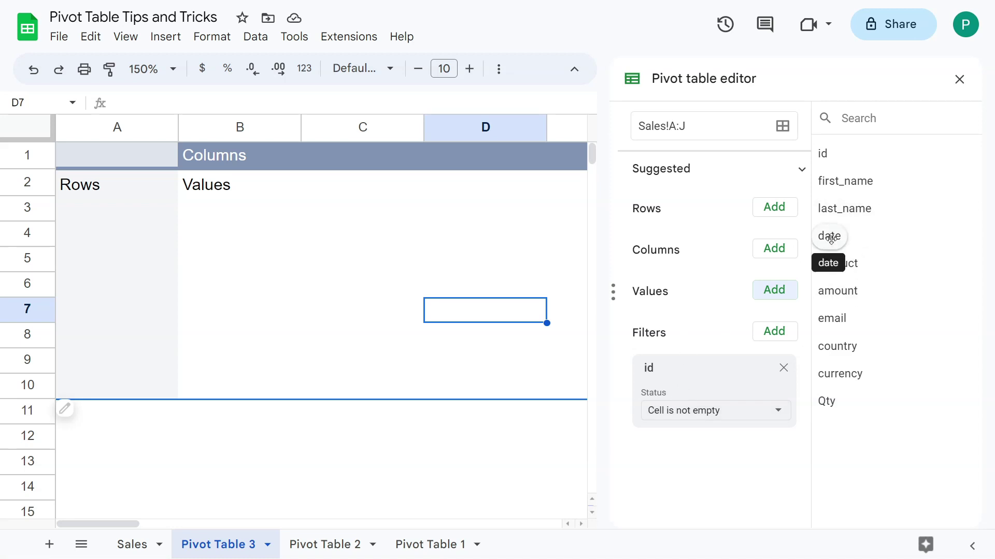
drag(829, 237, 654, 239)
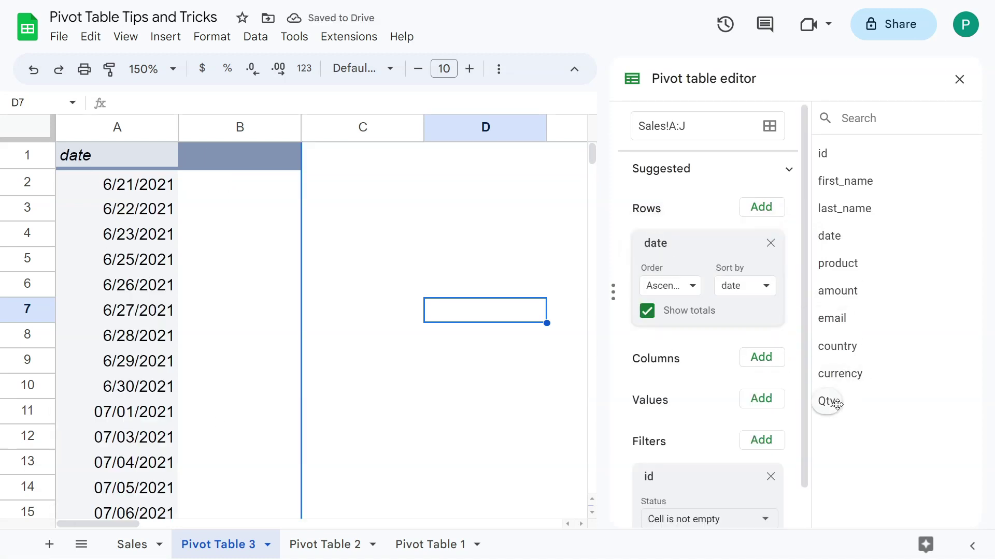
drag(830, 402, 700, 417)
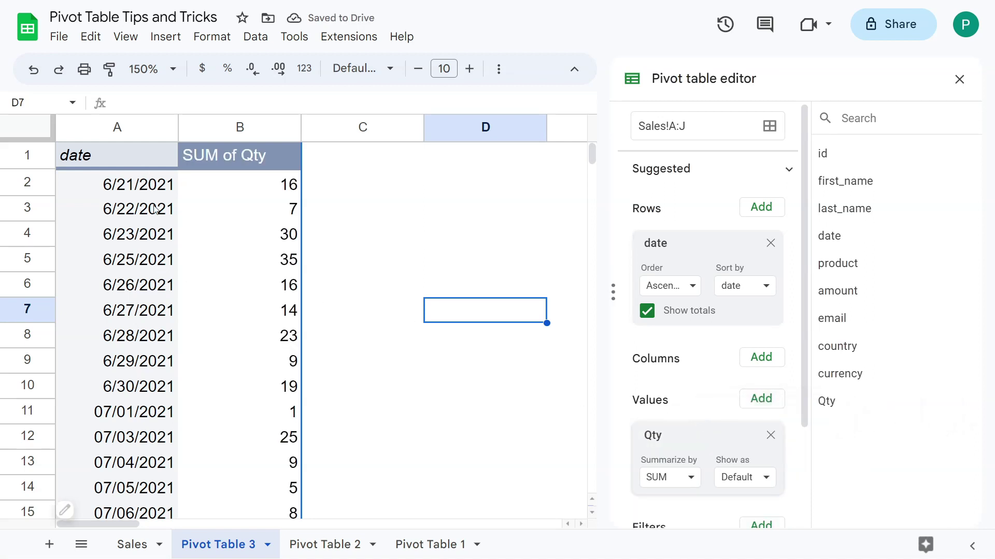
Review the Sales header row and select the first two data records across columns A:I.
click(133, 545)
click(613, 246)
scroll(613, 245, up, 6)
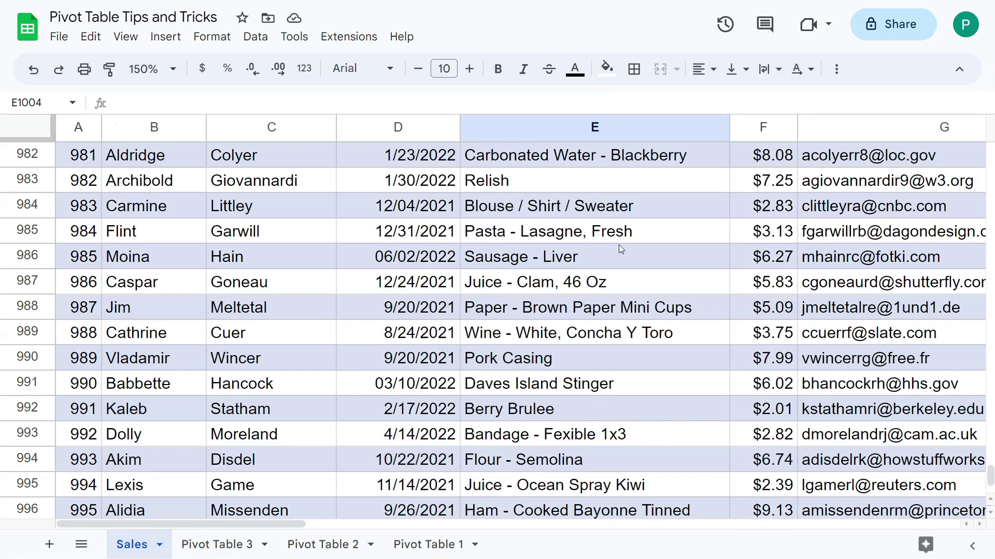
click(617, 242)
key(ctrl+Up)
key(Right)
key(Right)
key(Right)
key(Right)
key(Right)
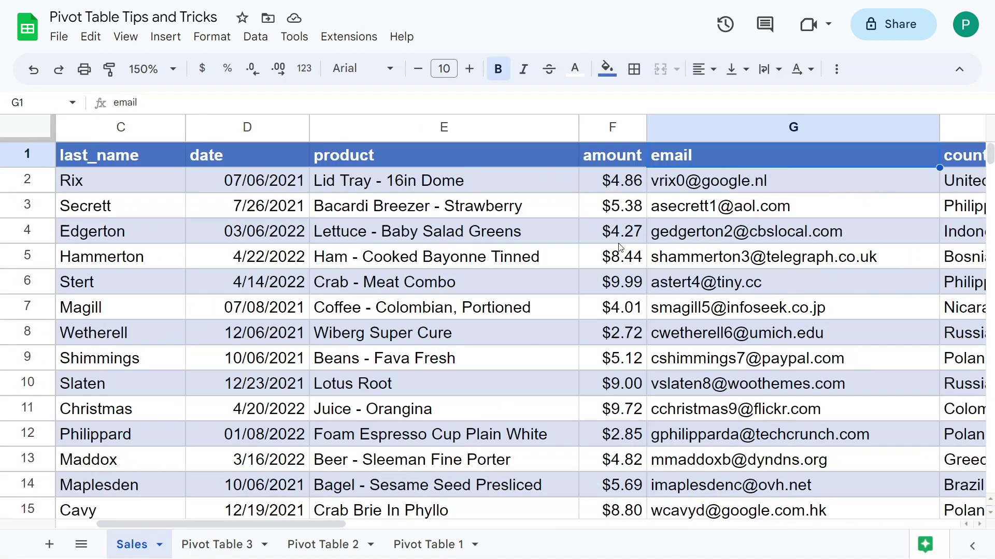
key(Left)
drag(679, 206, 70, 228)
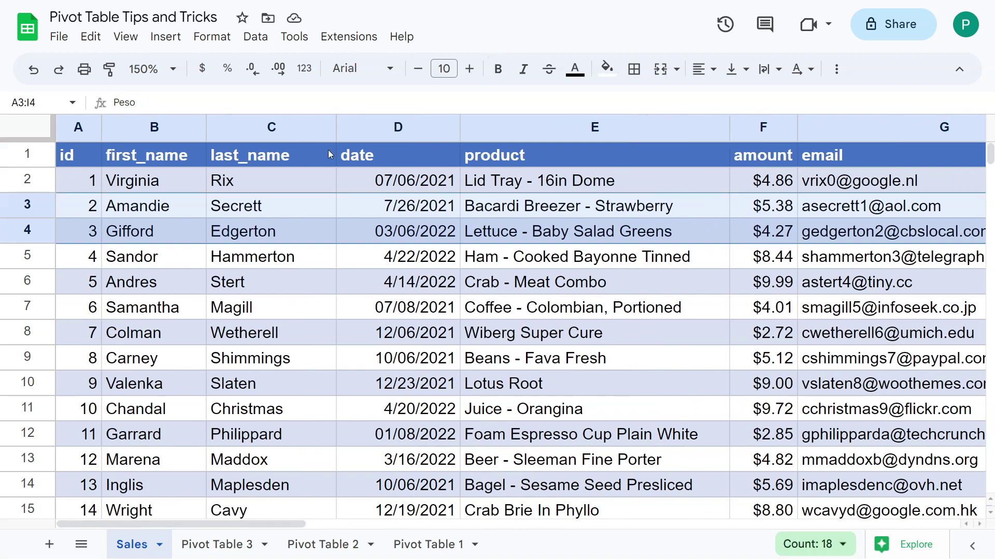
Group Pivot Table 3's dates by month with Create pivot date group.
click(382, 166)
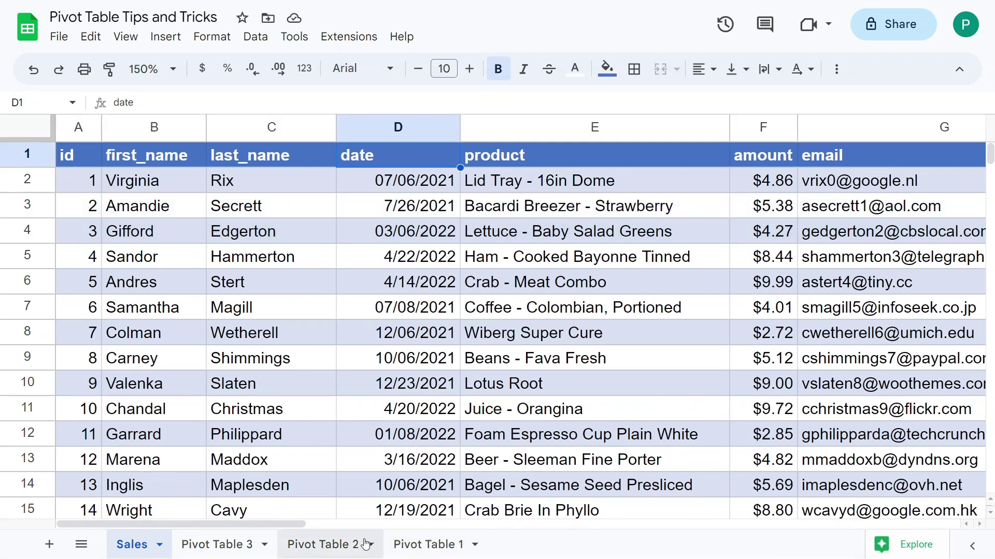
click(214, 546)
click(269, 220)
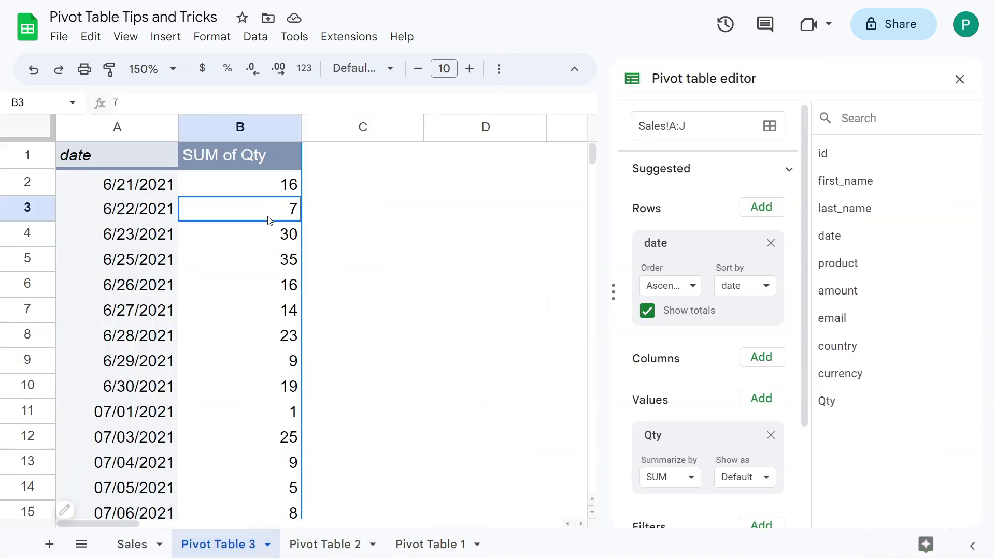
right_click(147, 244)
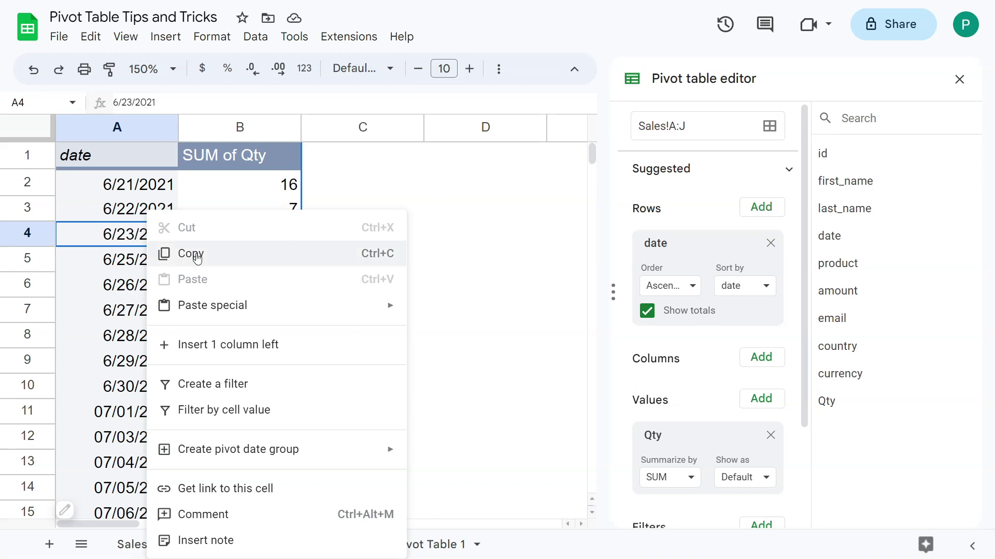
mouse_move(284, 454)
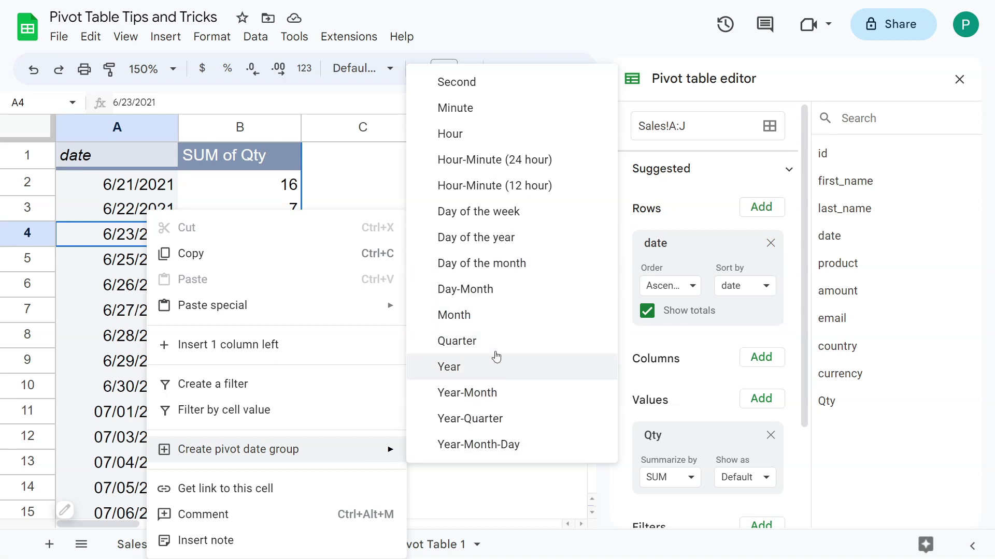
click(499, 326)
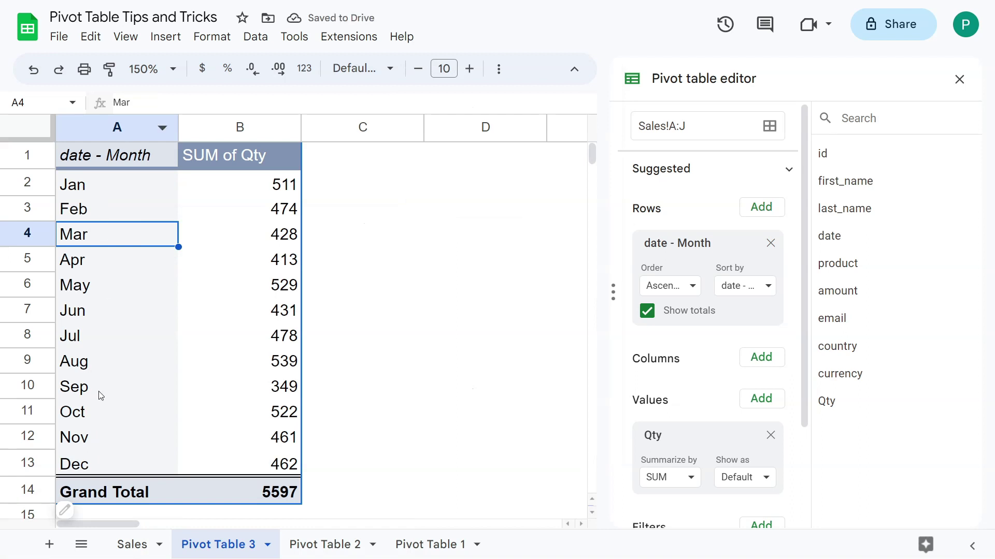
Try grouping by year, then revert to month grouping (Jan 511 to Dec 462).
right_click(102, 337)
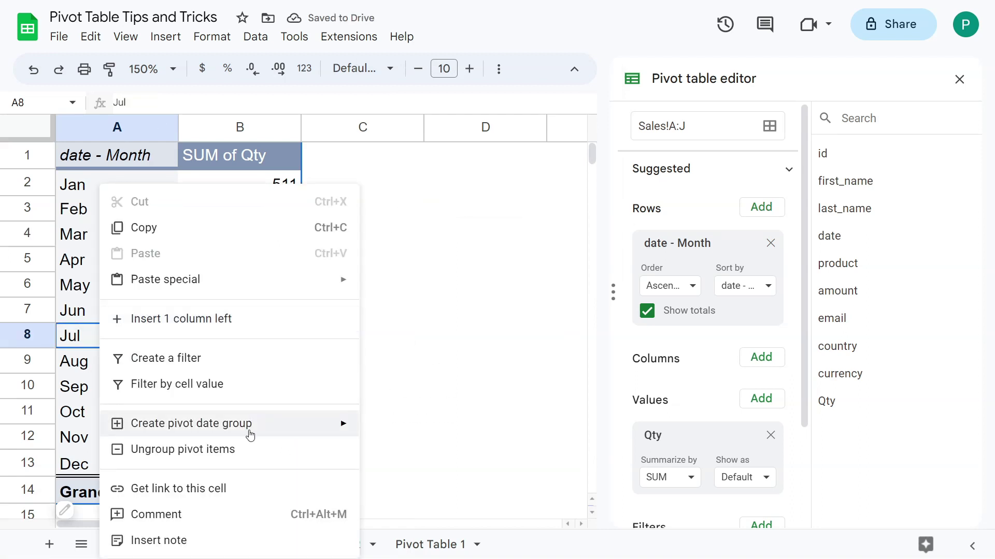
mouse_move(248, 430)
click(445, 341)
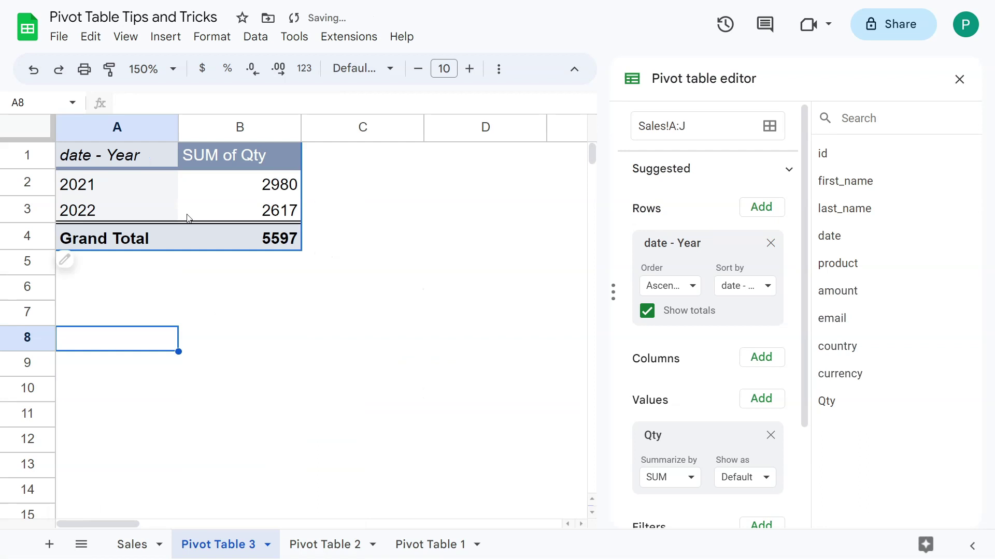
right_click(156, 207)
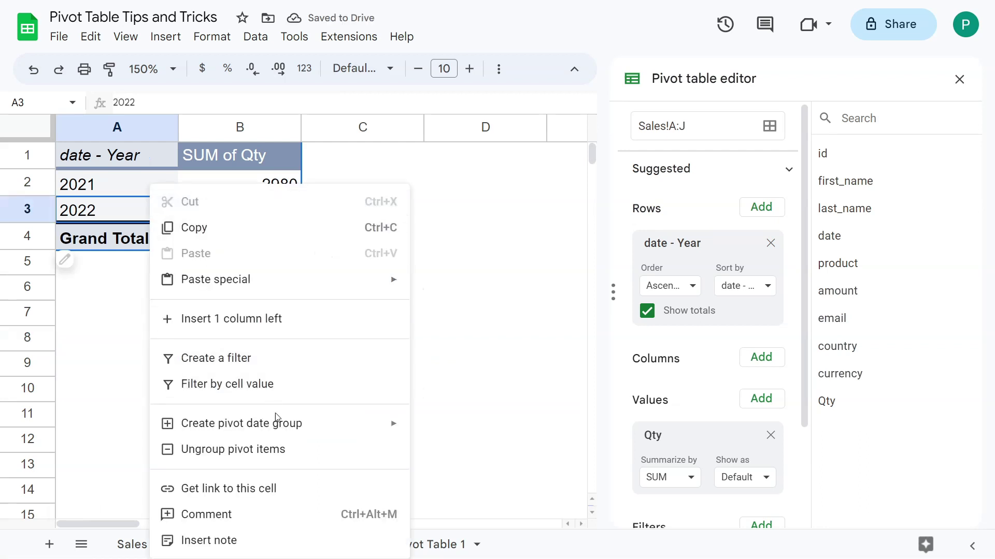
mouse_move(304, 429)
click(456, 291)
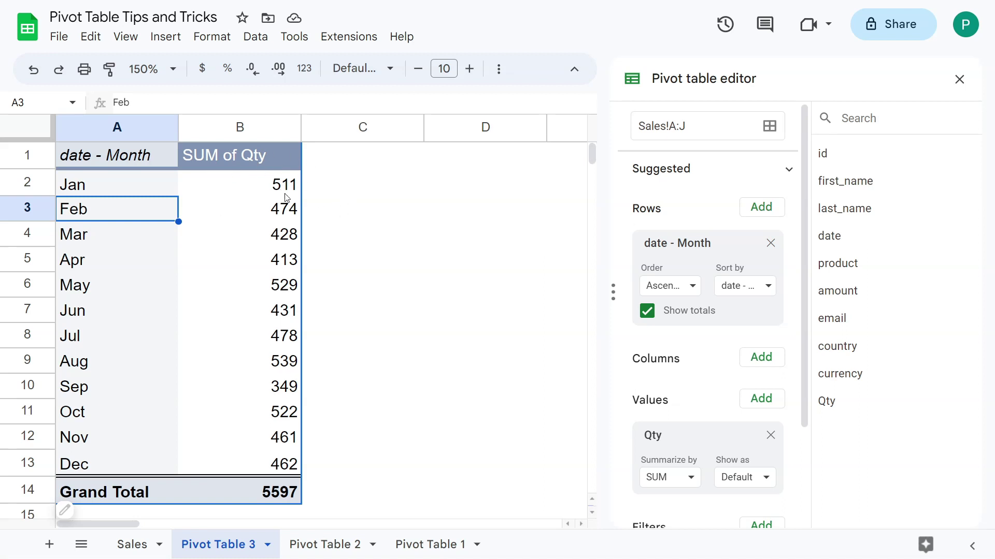
Try the Year-Month date grouping on the pivot rows.
right_click(110, 190)
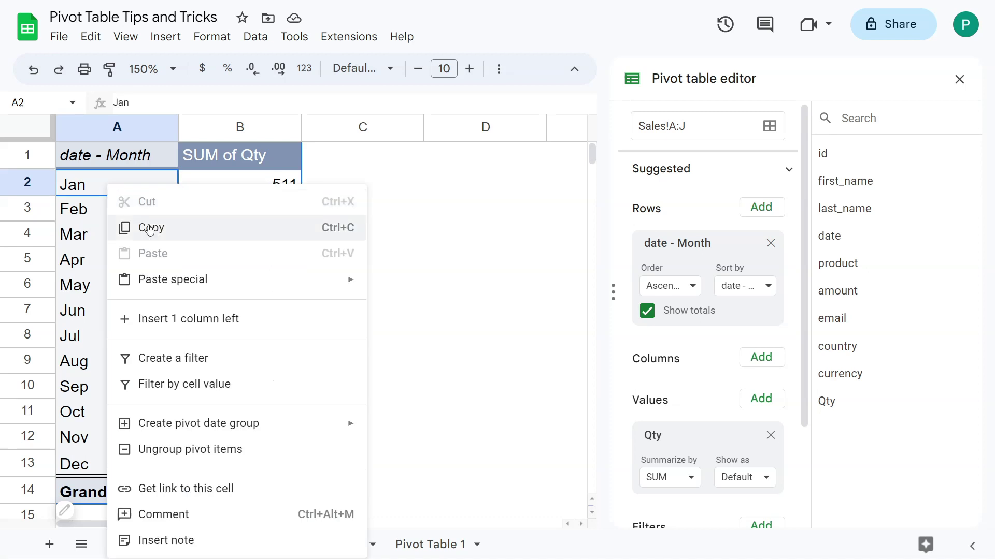
mouse_move(248, 428)
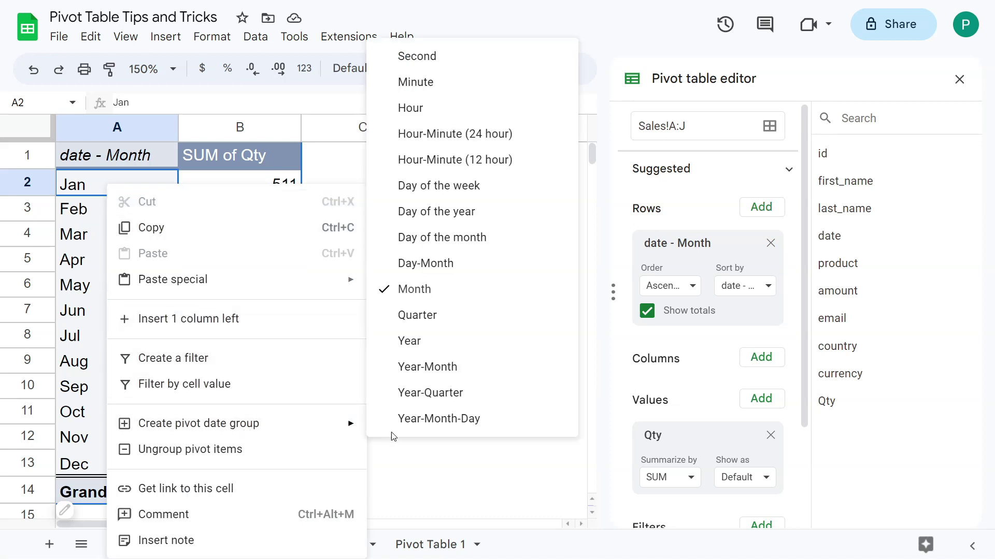
click(409, 366)
scroll(172, 217, down, 1)
scroll(173, 217, up, 1)
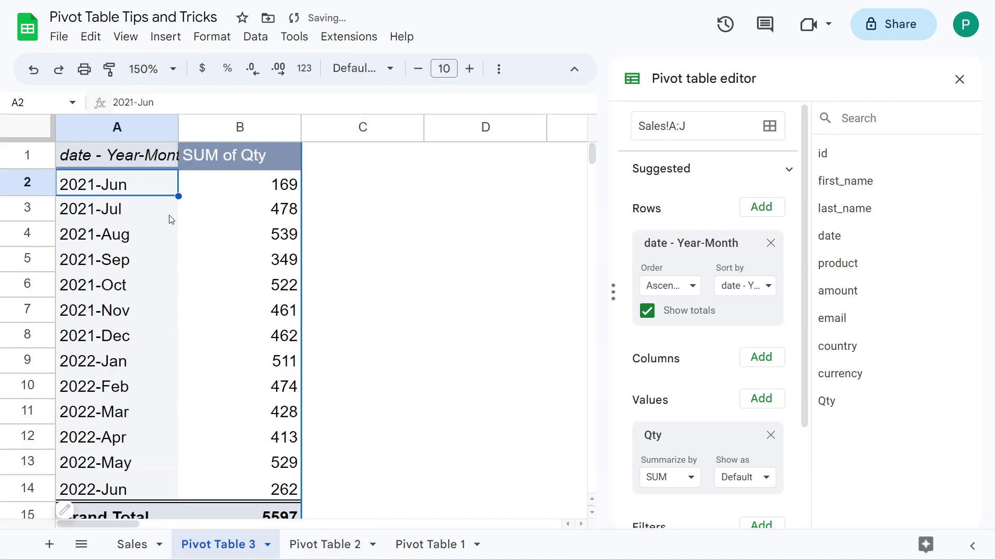
Regroup by month only and add date as a second row field beneath each month.
right_click(275, 203)
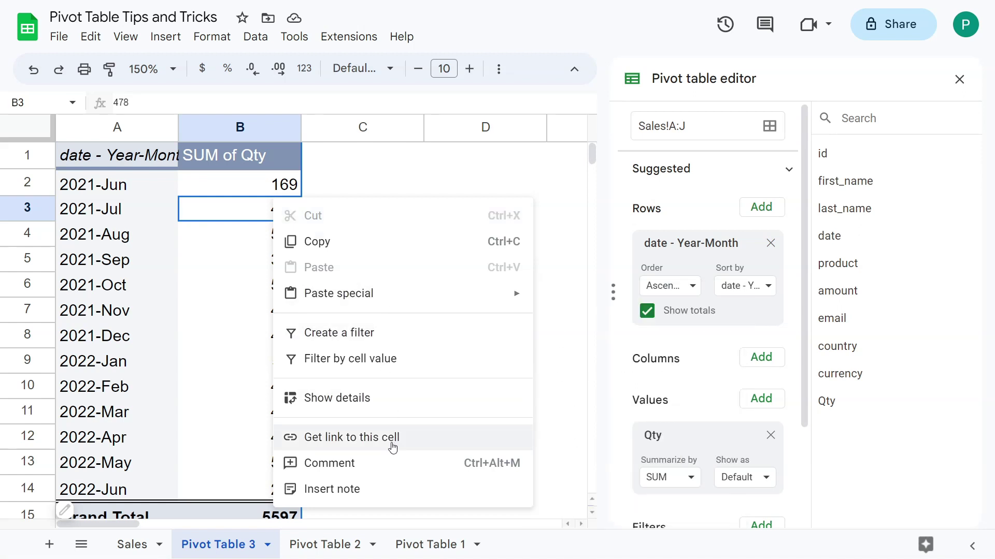
right_click(120, 262)
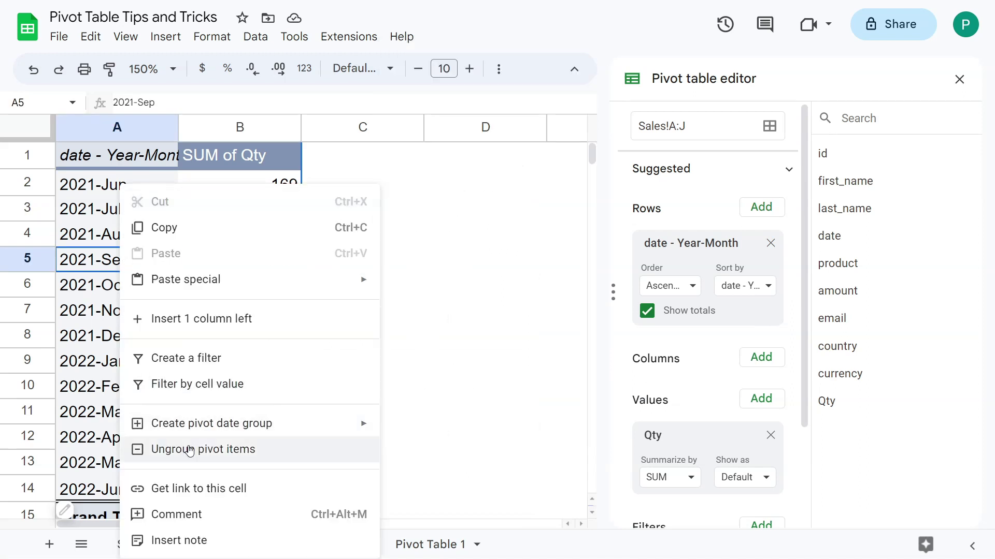
mouse_move(207, 427)
click(454, 292)
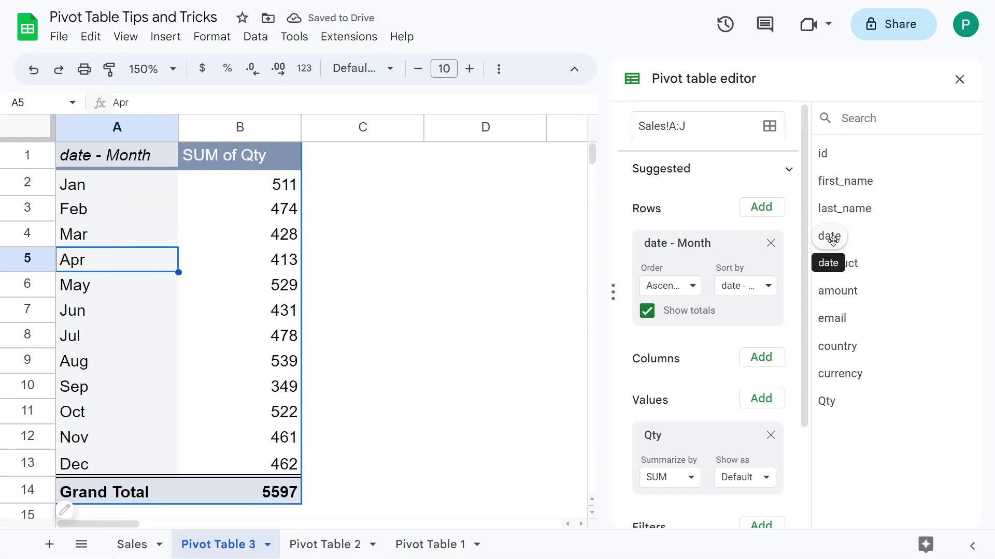
drag(829, 236, 699, 363)
Group the second date field by year and move it into Columns, giving 2021 (2980) and 2022 (2617).
right_click(255, 239)
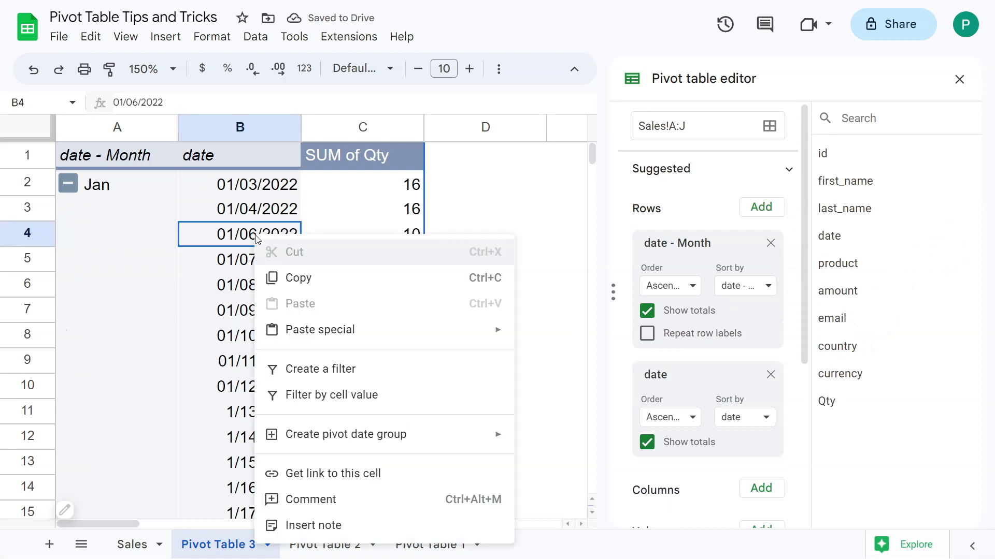
mouse_move(400, 434)
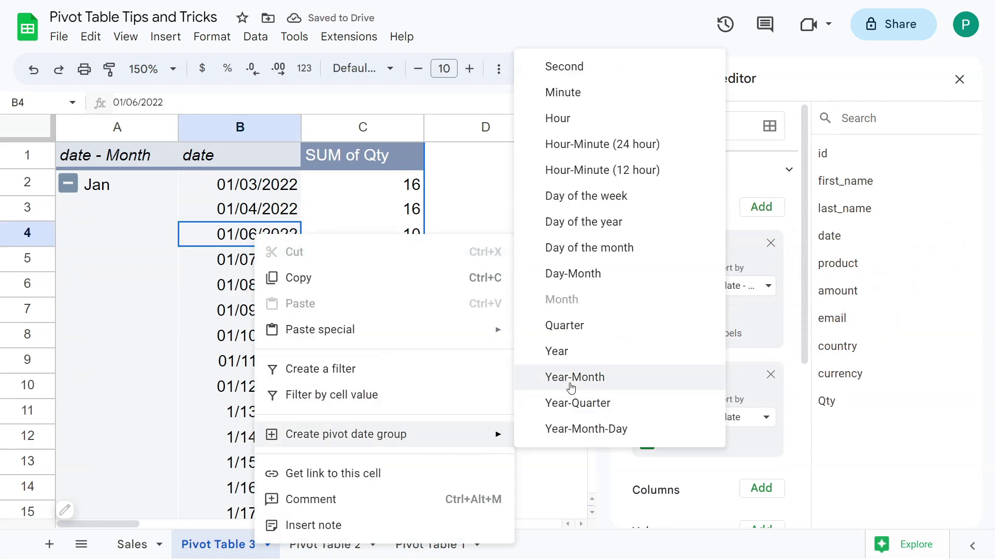
click(567, 353)
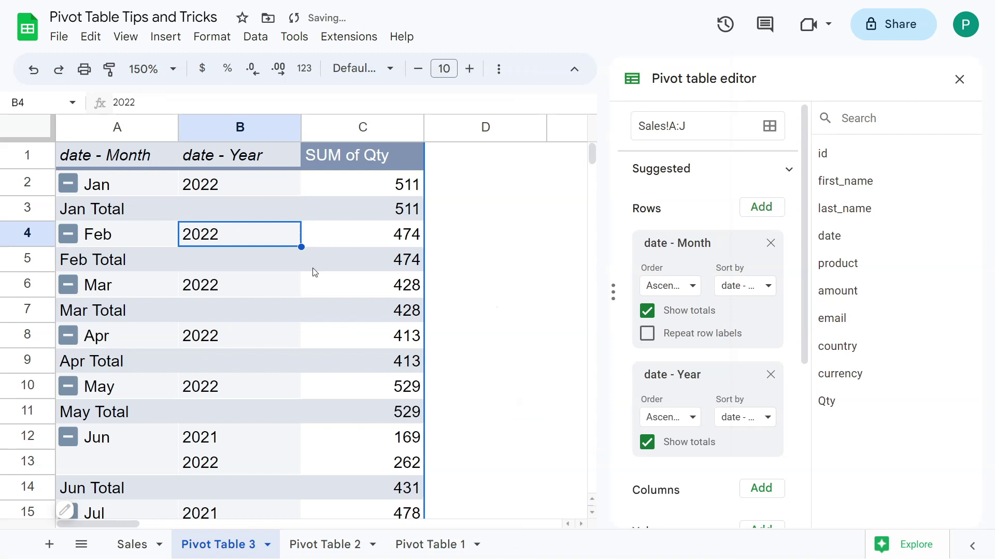
drag(673, 377, 679, 239)
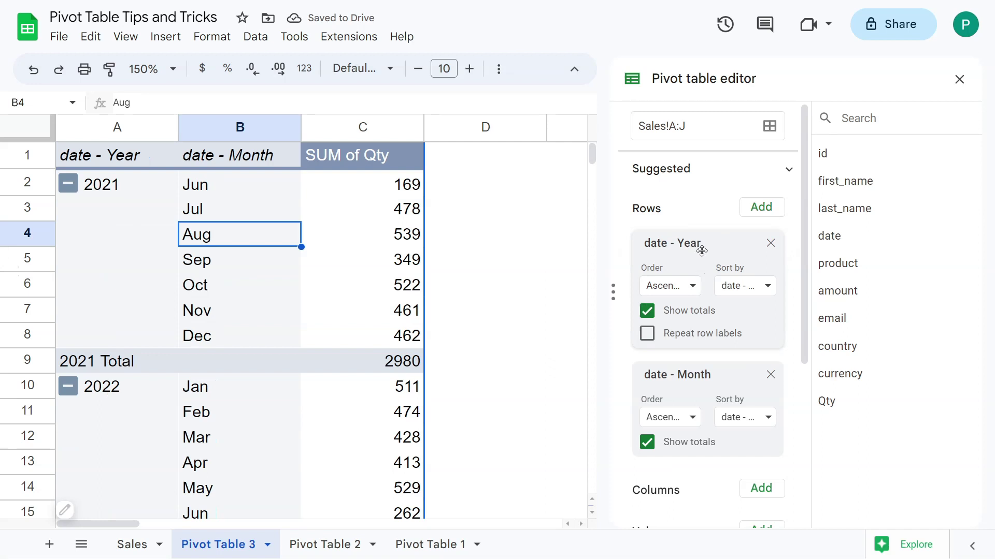
scroll(720, 266, down, 1)
drag(720, 265, 716, 326)
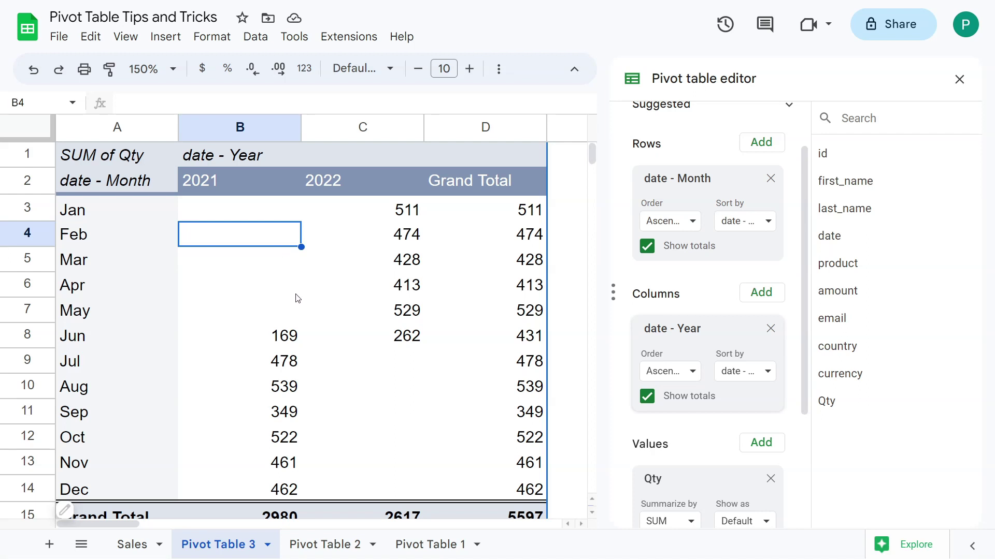
Replace the month grouping with product as the pivot's row field.
click(770, 180)
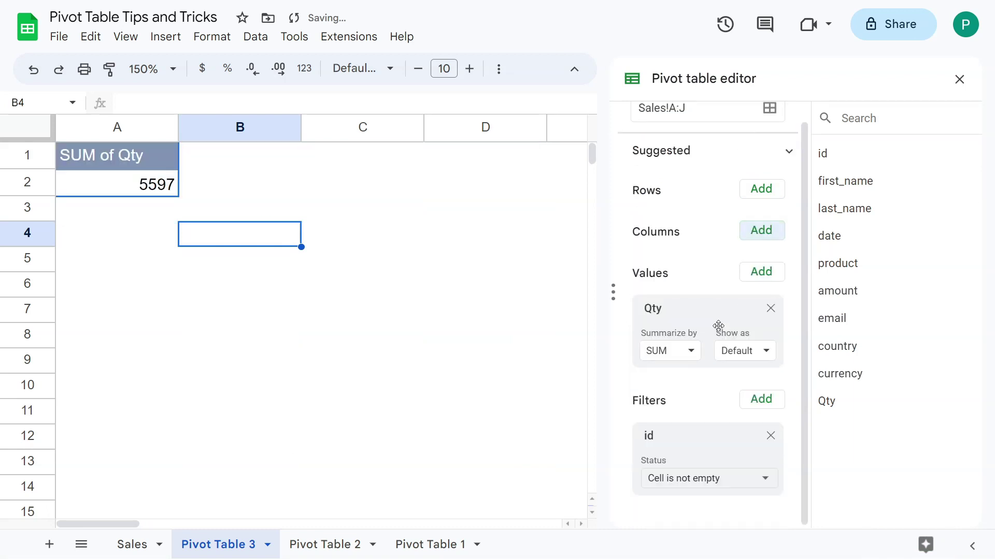
drag(827, 262, 716, 210)
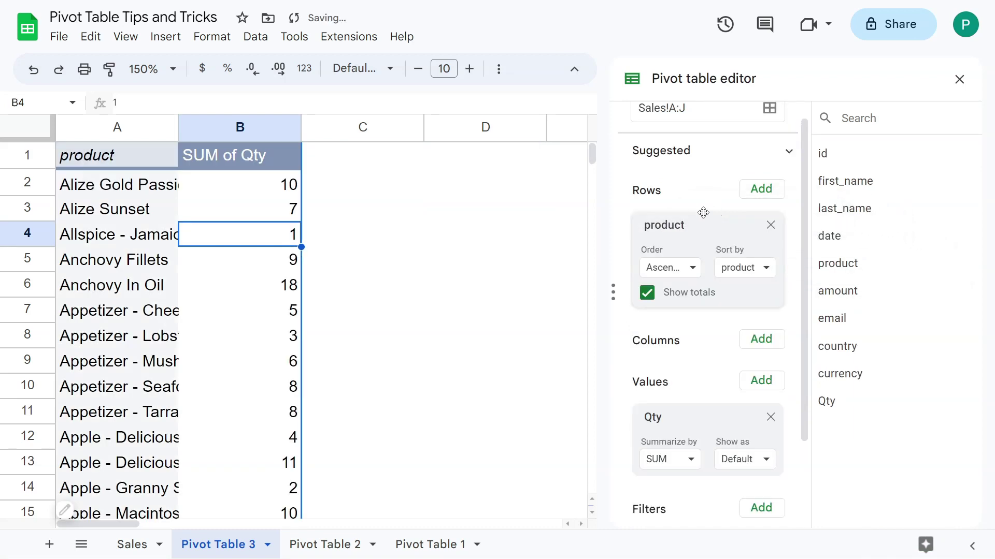
click(202, 225)
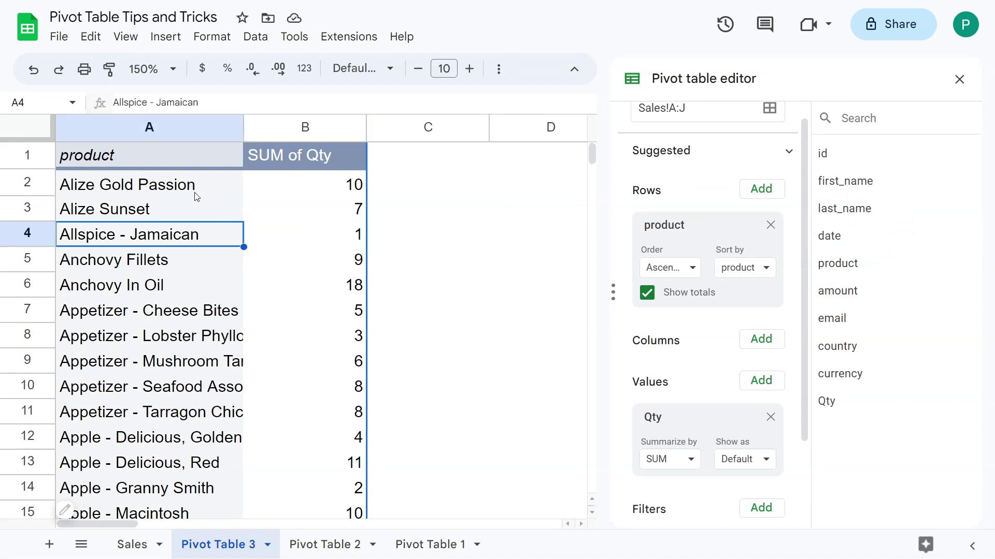
click(191, 208)
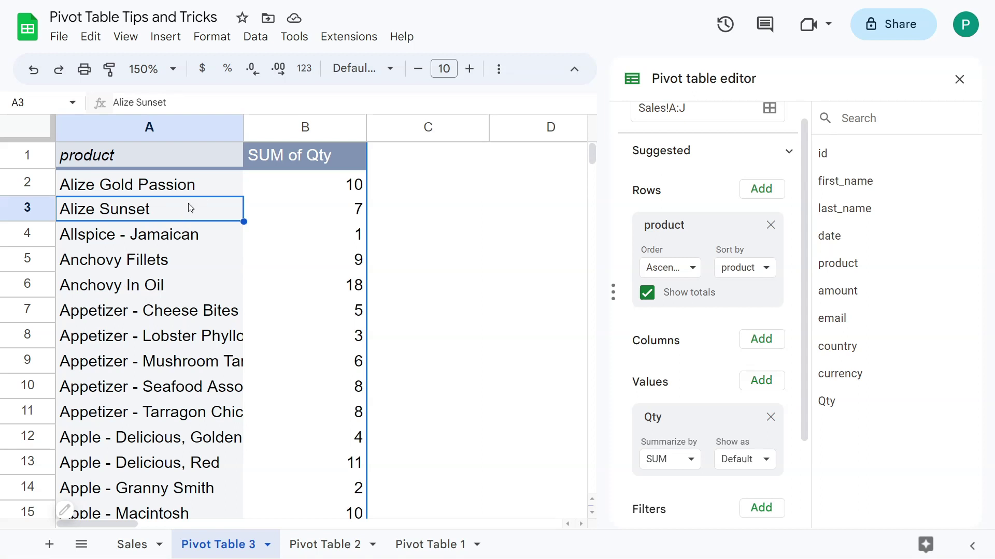
Widen column A so the five Appetizer product names display in full.
click(130, 545)
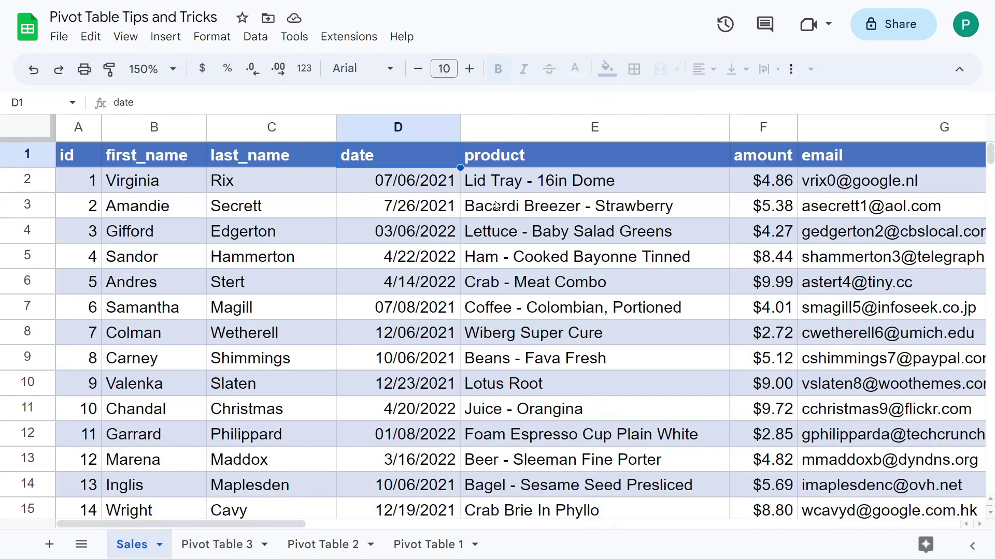
click(201, 549)
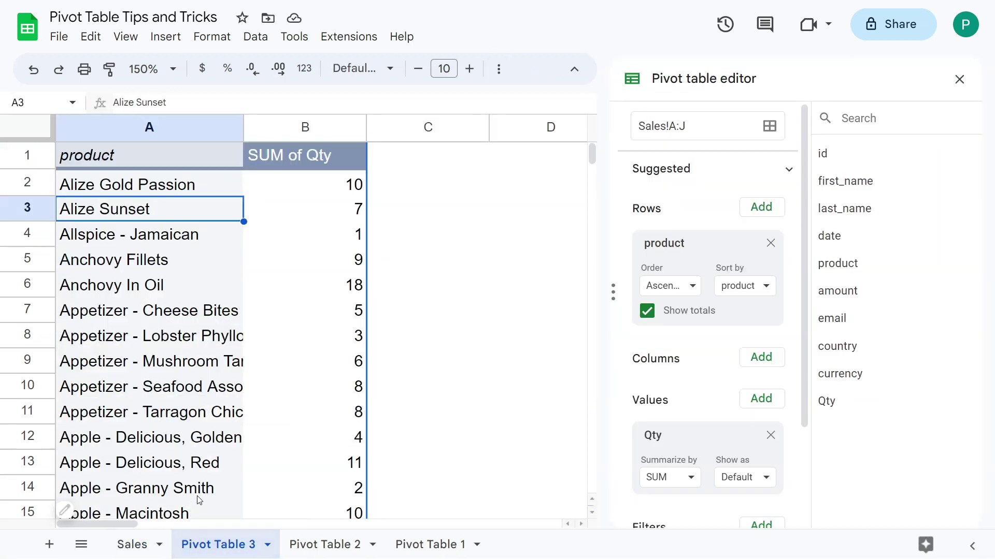
drag(143, 318, 144, 413)
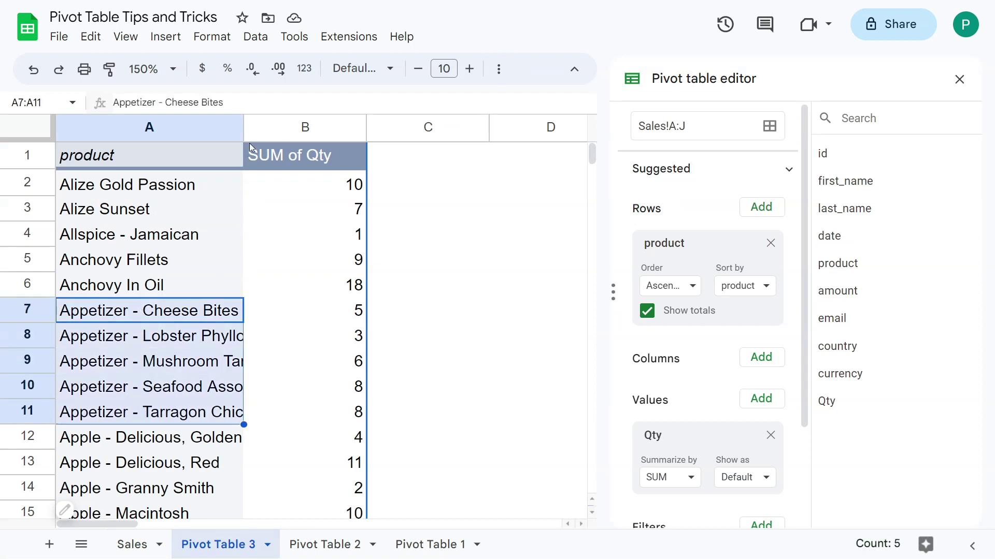
drag(244, 127, 279, 127)
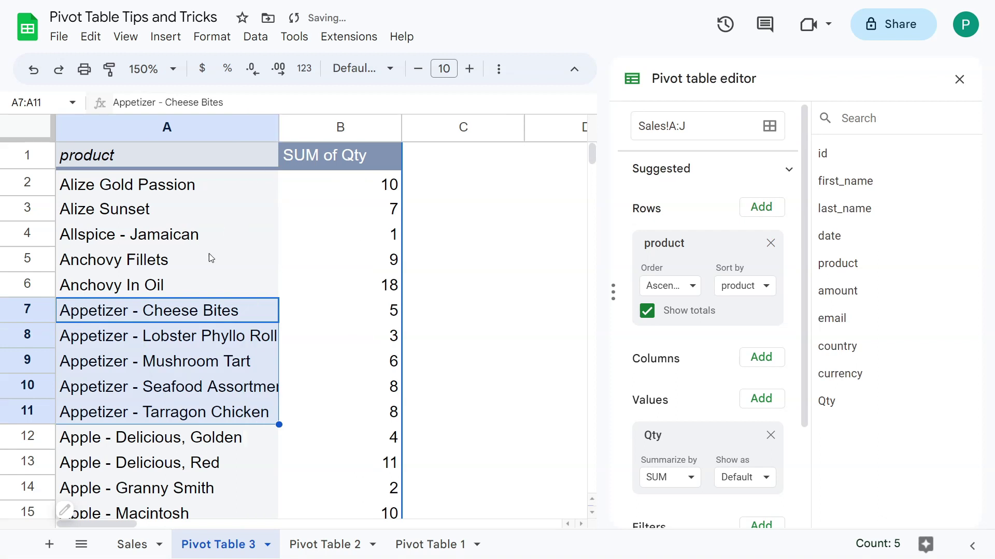
Group the five selected Appetizer products in A7:A11 into a pivot group named Appetizer.
right_click(191, 314)
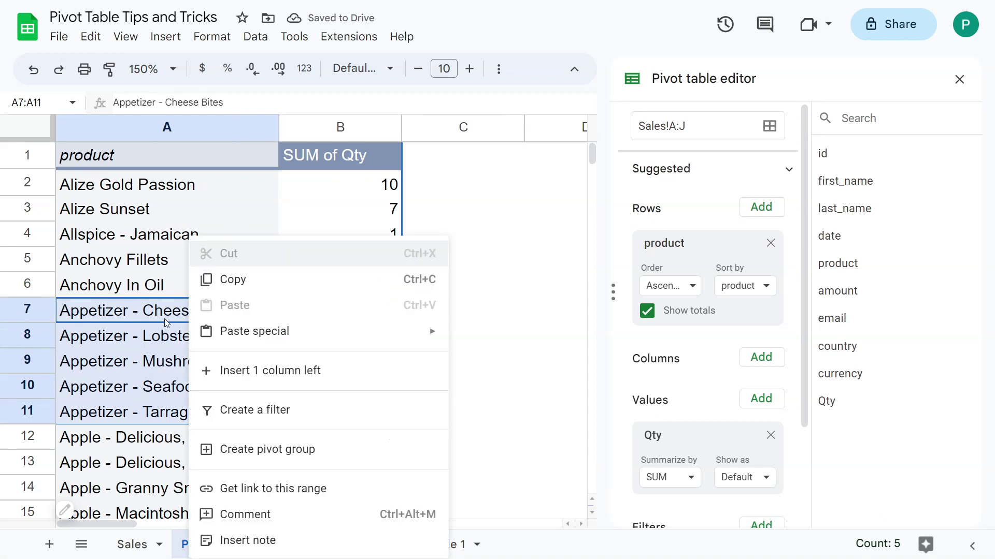
click(290, 450)
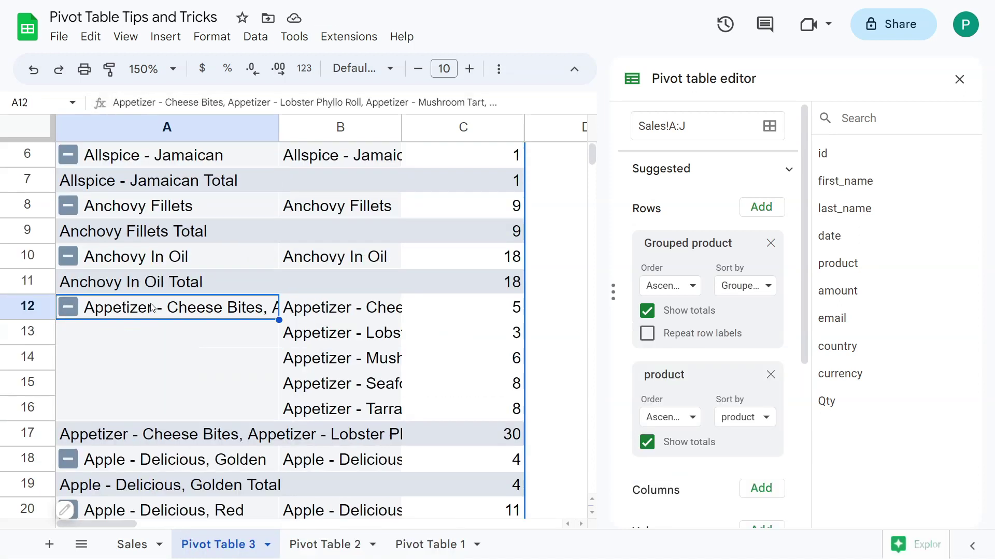
text(Appetizer)
key(Return)
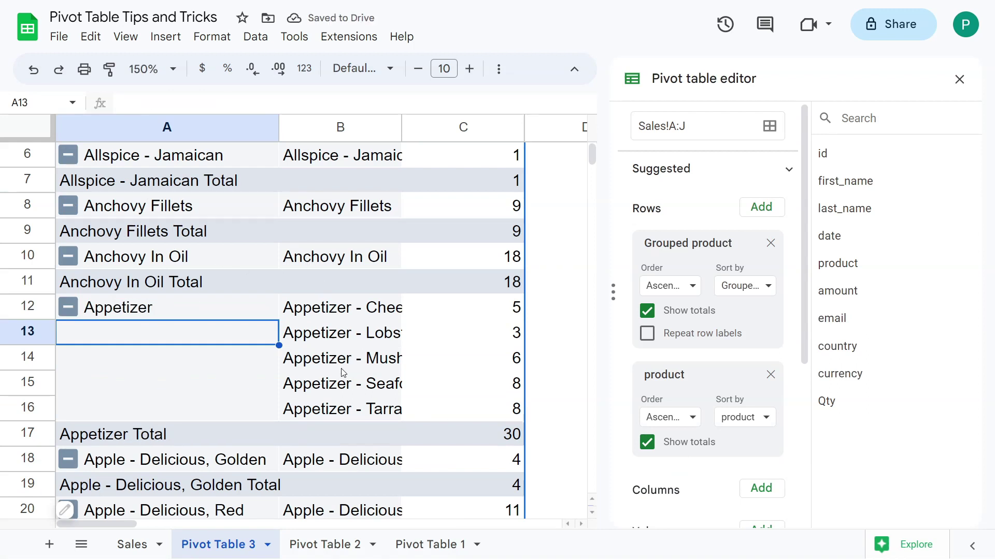
Select the six Apple product items in the pivot table.
scroll(342, 372, down, 2)
click(332, 312)
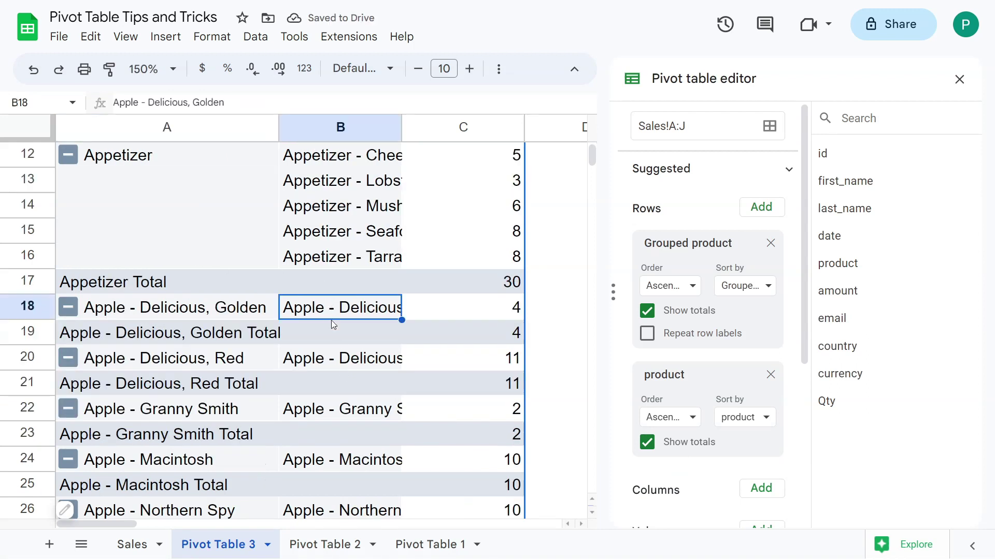
ctrl+click(335, 359)
ctrl+click(345, 411)
ctrl+click(344, 458)
scroll(350, 452, down, 3)
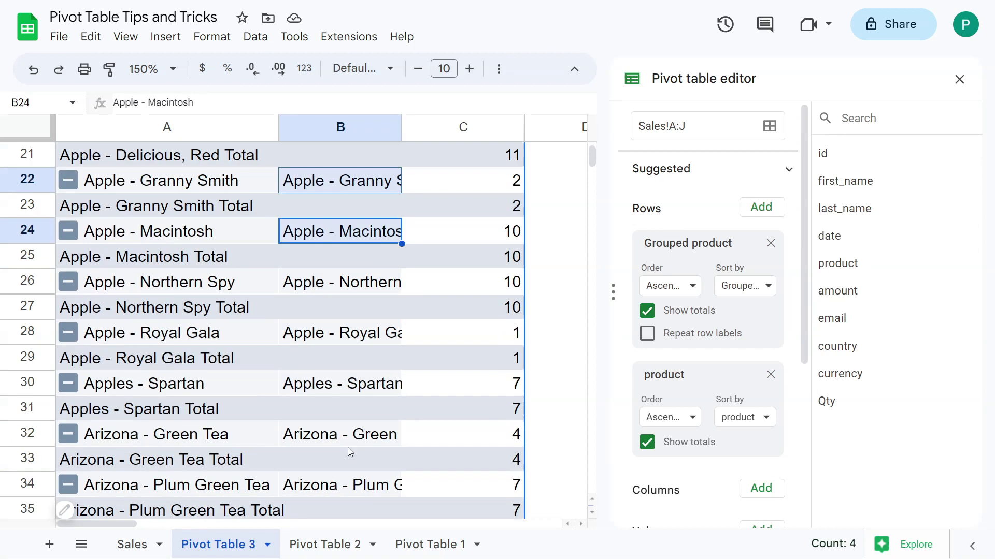
ctrl+click(333, 337)
ctrl+click(329, 291)
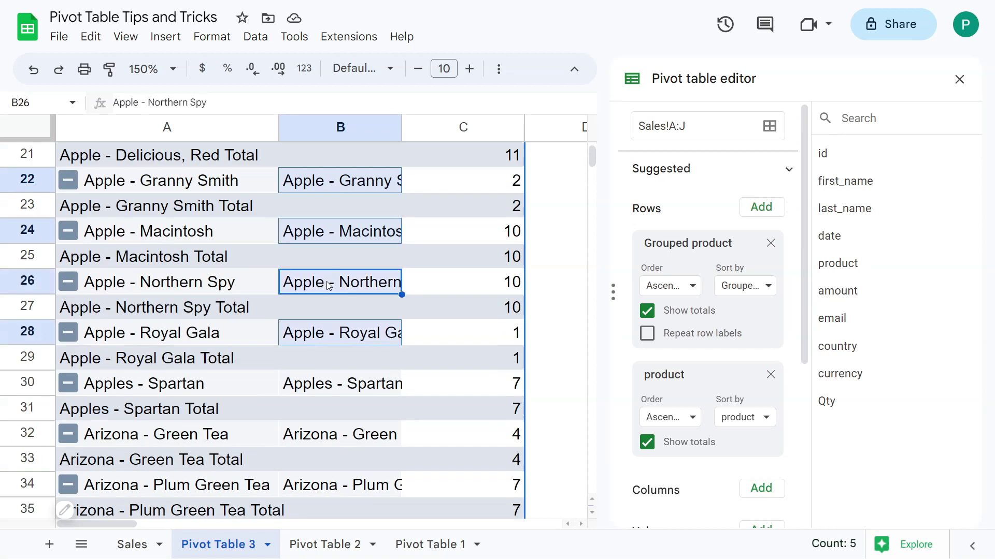
Group the selected Apple items and name the group Apples.
right_click(330, 293)
click(390, 415)
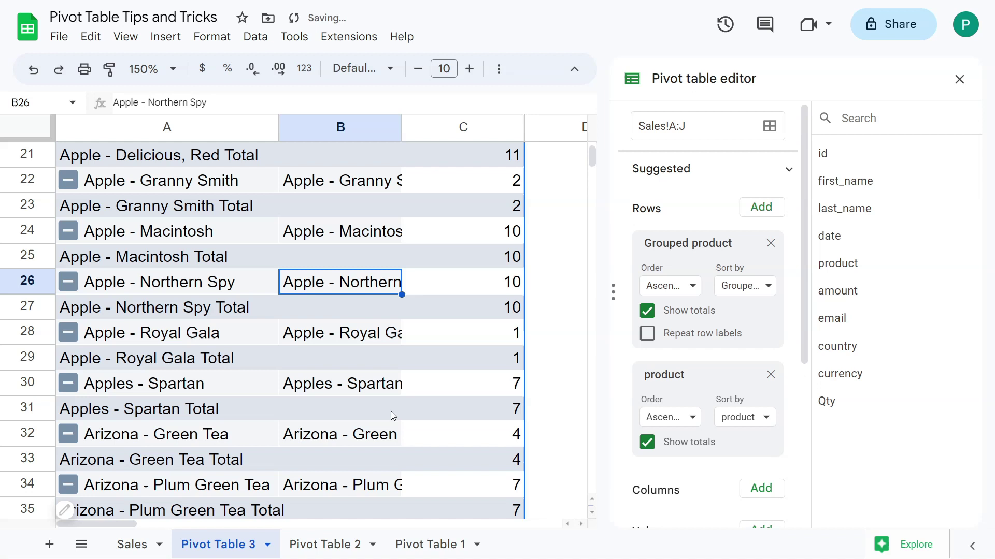
click(164, 311)
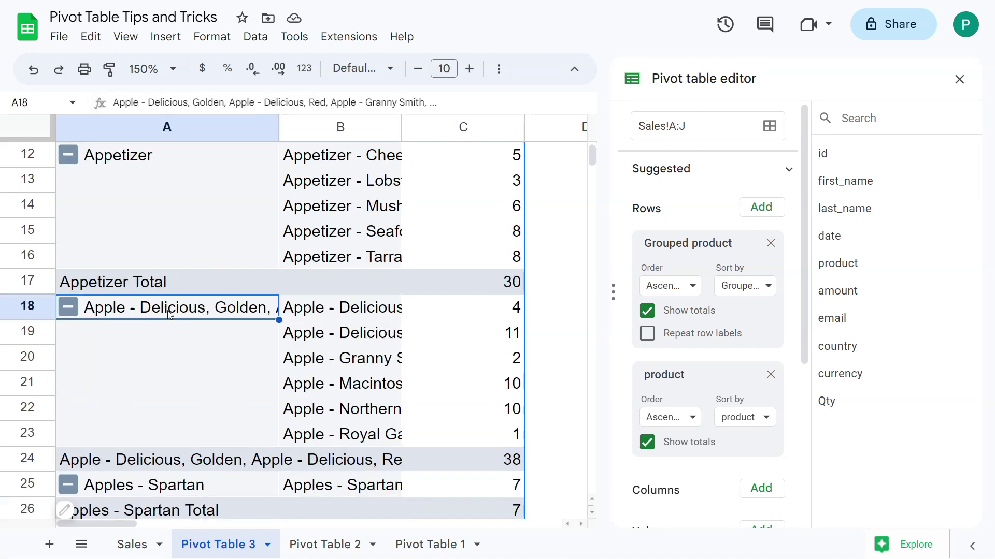
text(Apples)
key(Return)
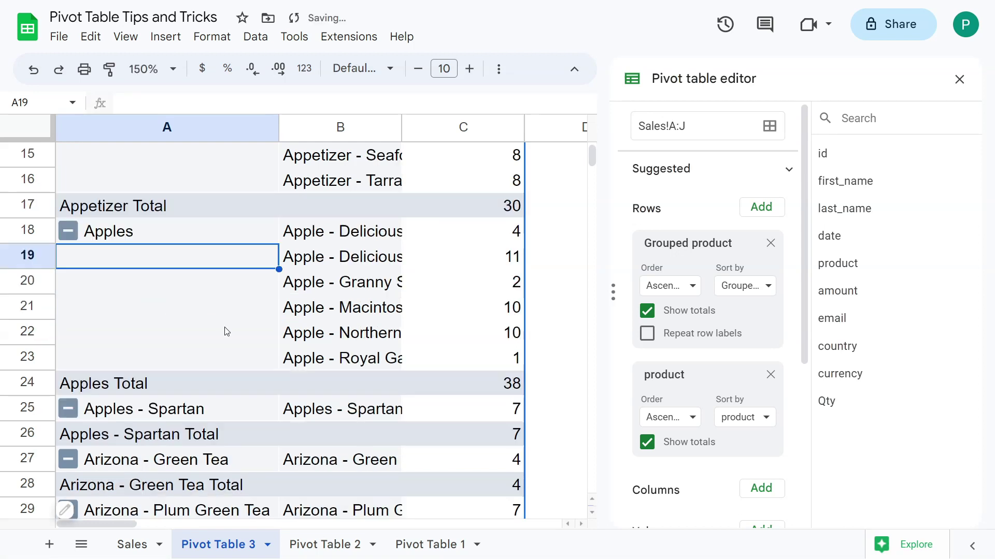
Regroup all six Apples items plus Apples - Spartan into one Apple group.
click(332, 415)
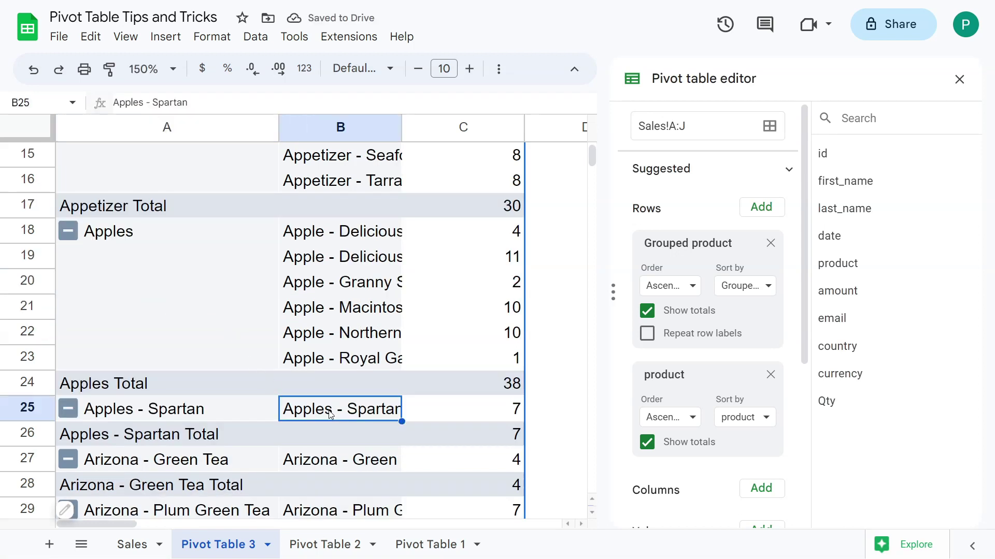
right_click(323, 415)
click(290, 309)
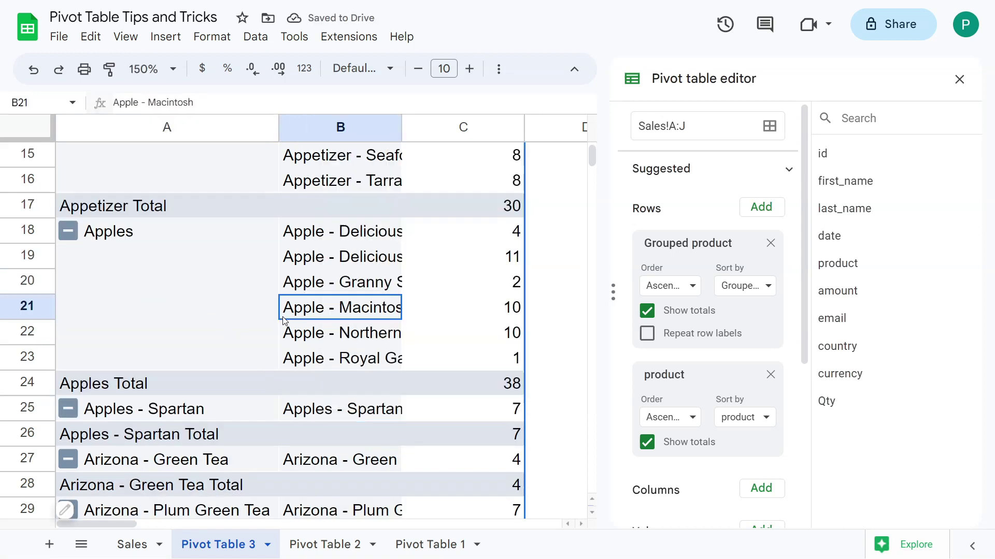
drag(314, 237, 340, 358)
click(332, 412)
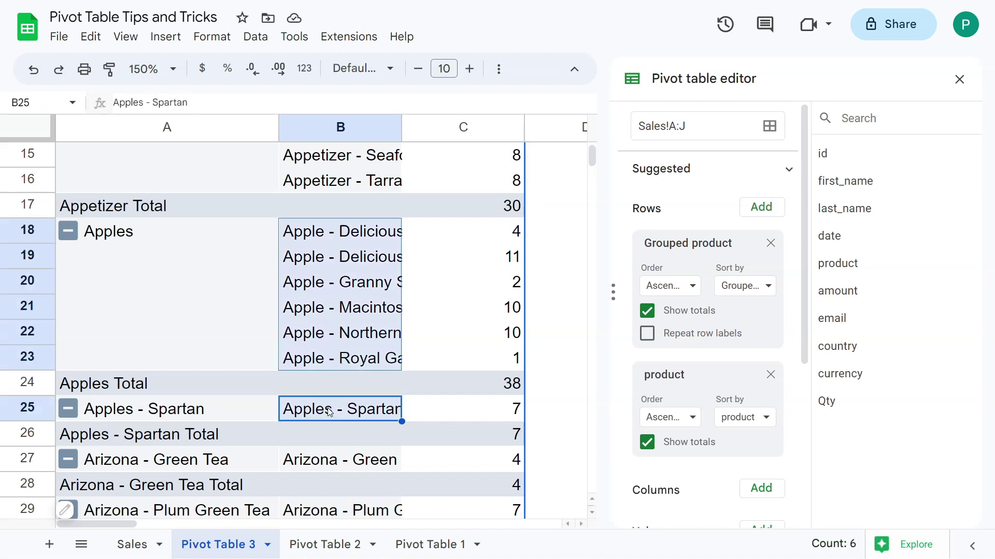
right_click(332, 413)
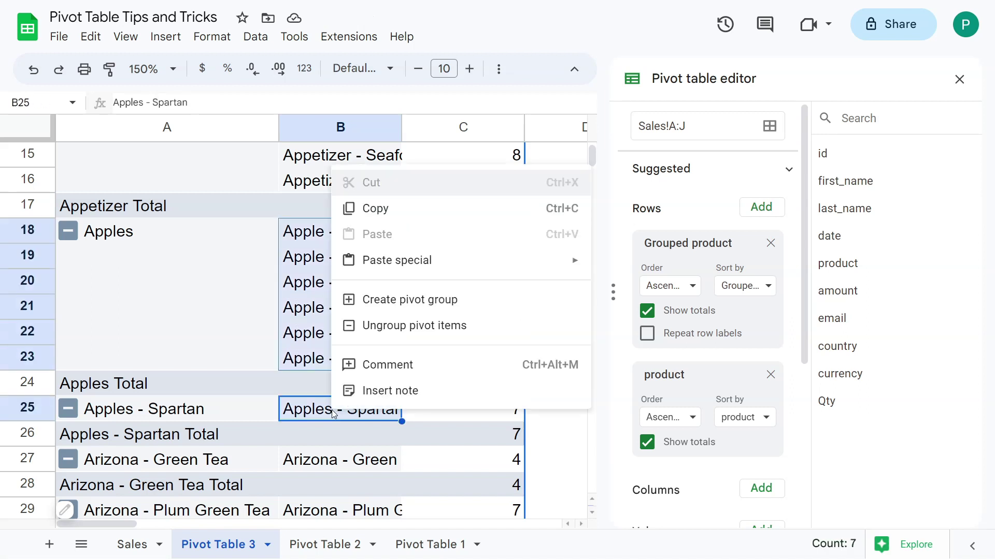
click(380, 300)
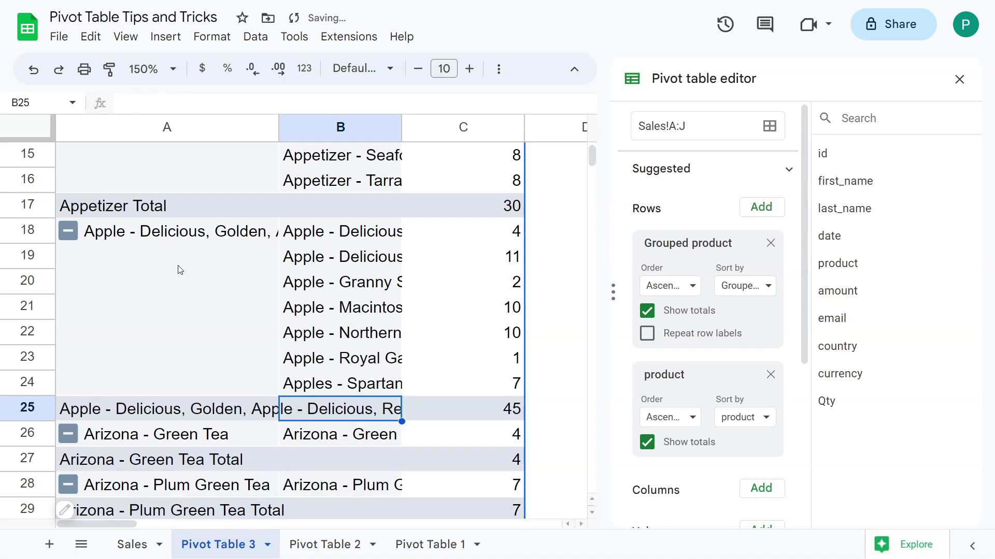
Clear the merged Apple group's label text.
click(169, 234)
double_click(171, 235)
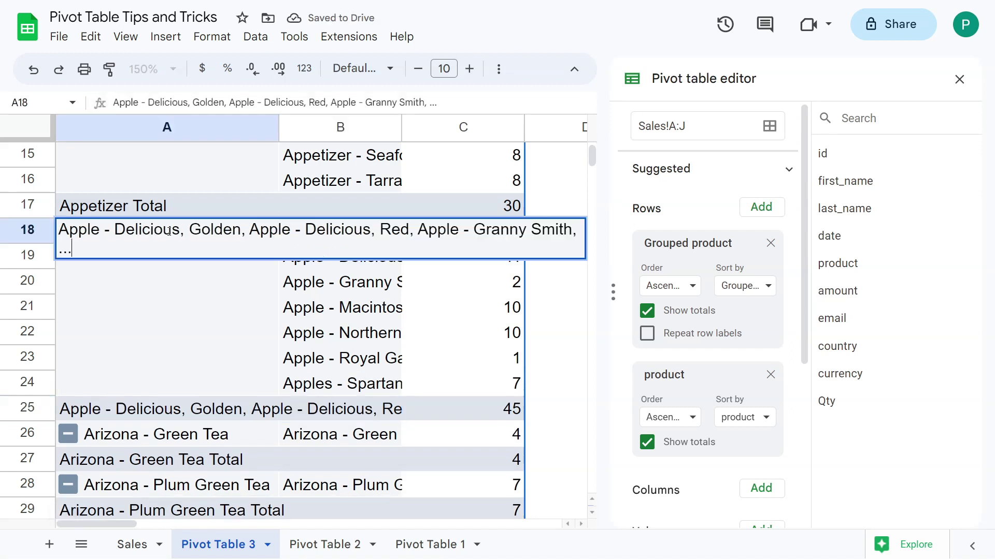
key(ctrl+a)
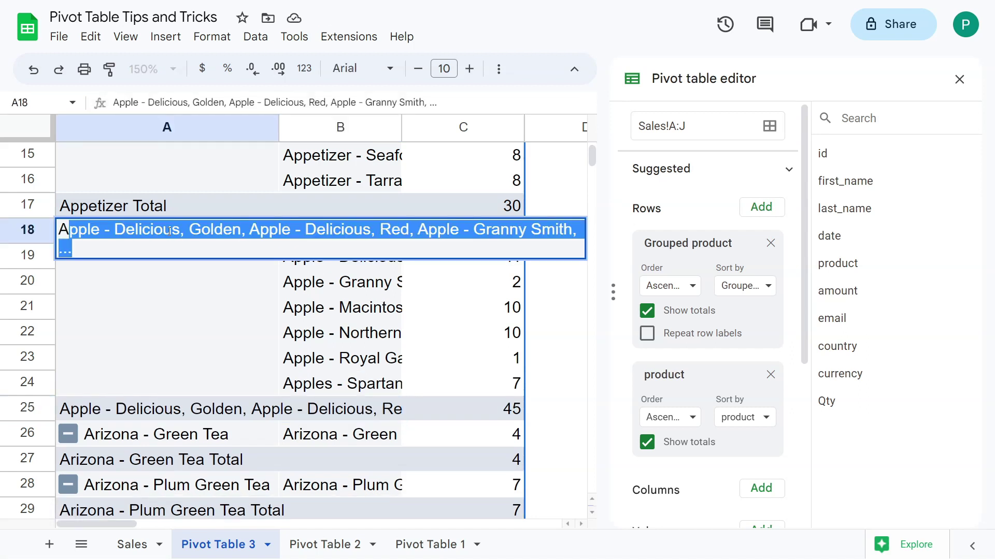
key(BackSpace)
key(Return)
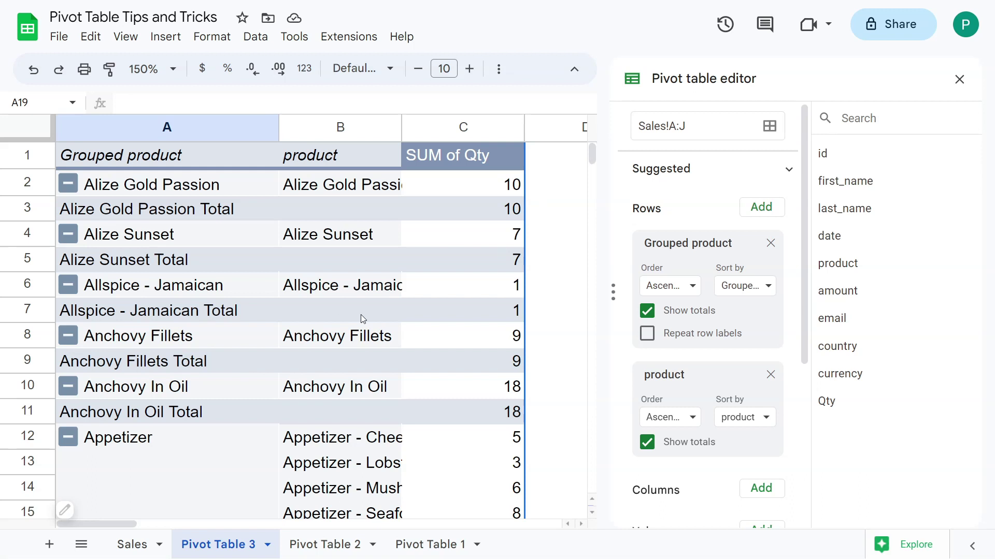
Remove Grouped product and product from the pivot table's Rows.
click(771, 243)
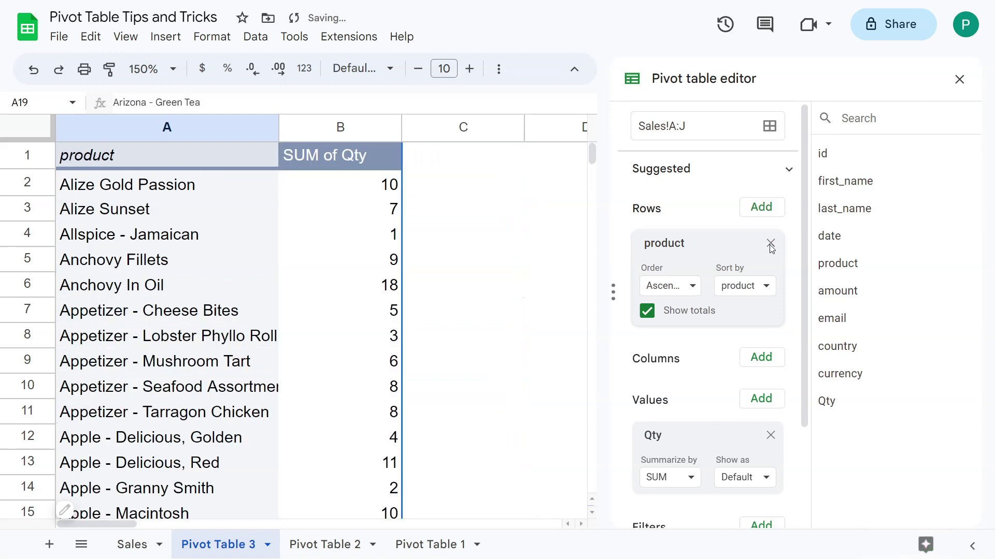
click(771, 242)
drag(688, 331, 695, 235)
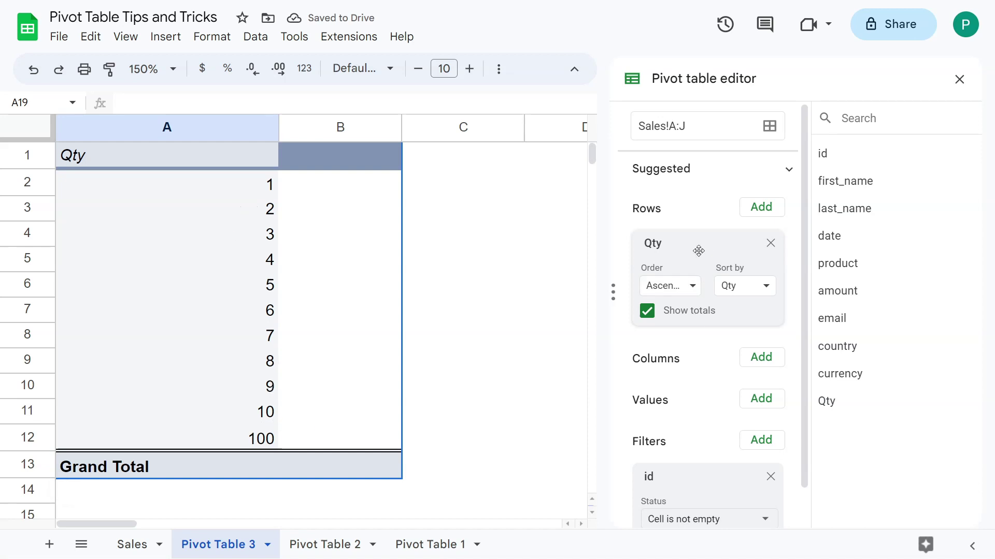
click(771, 244)
Put amount in Rows and Qty in Values as SUM of Qty.
drag(838, 291, 662, 229)
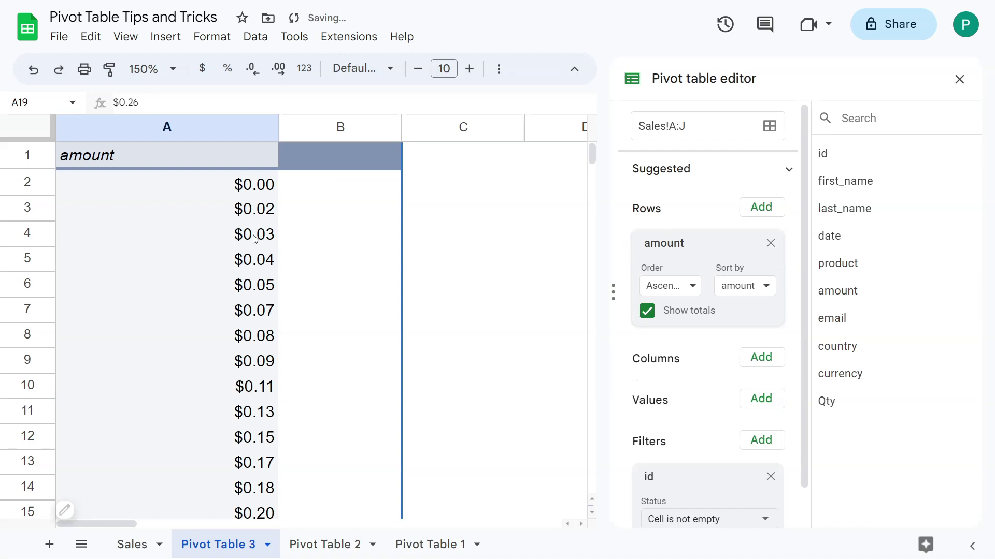
scroll(256, 234, down, 15)
scroll(255, 395, up, 15)
drag(829, 401, 714, 414)
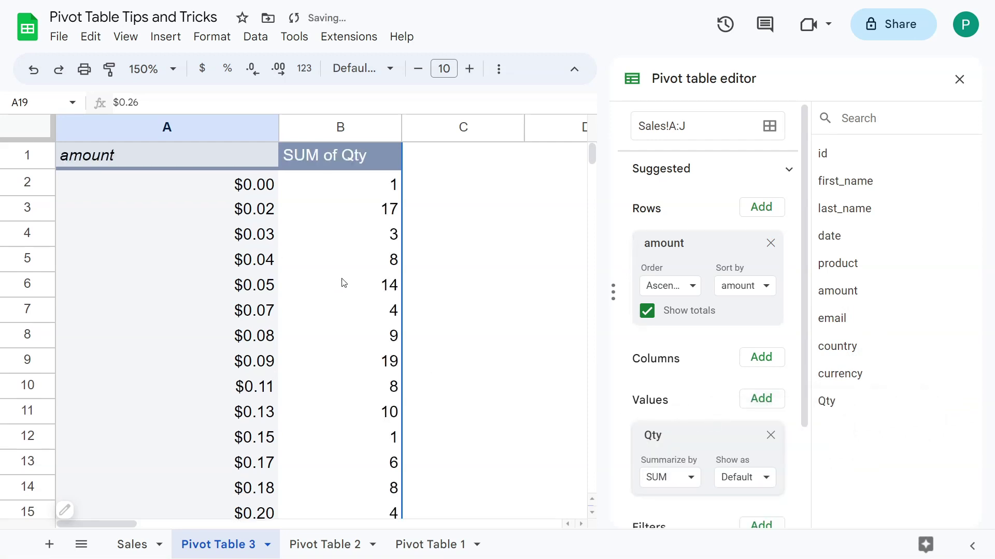
Start a pivot group rule on the amounts with minimum 0, then cancel it.
right_click(256, 192)
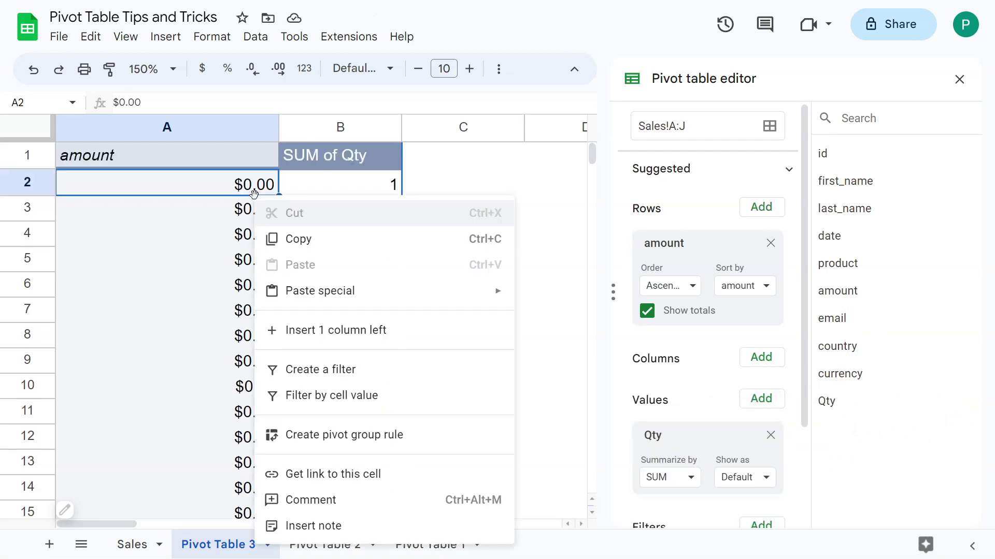
click(400, 436)
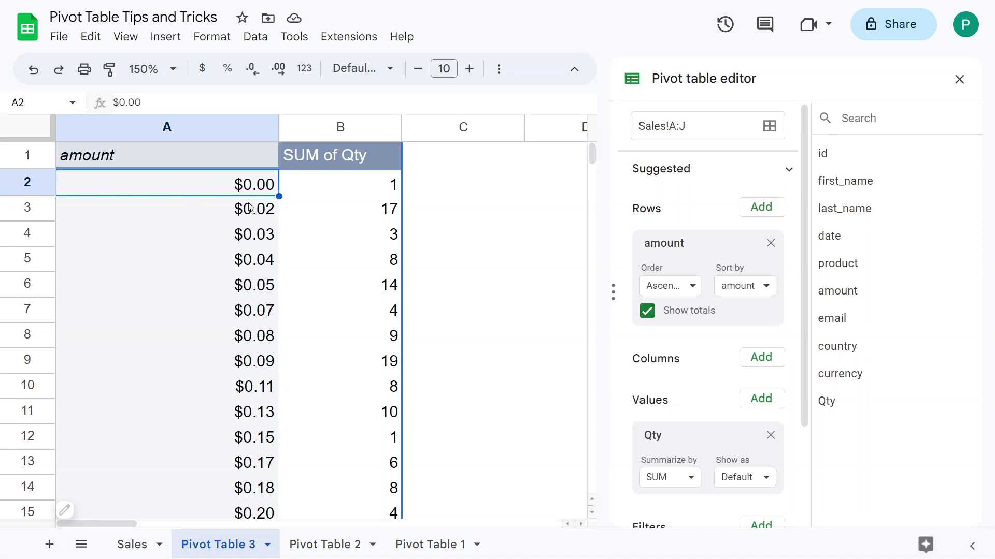
click(254, 235)
right_click(257, 237)
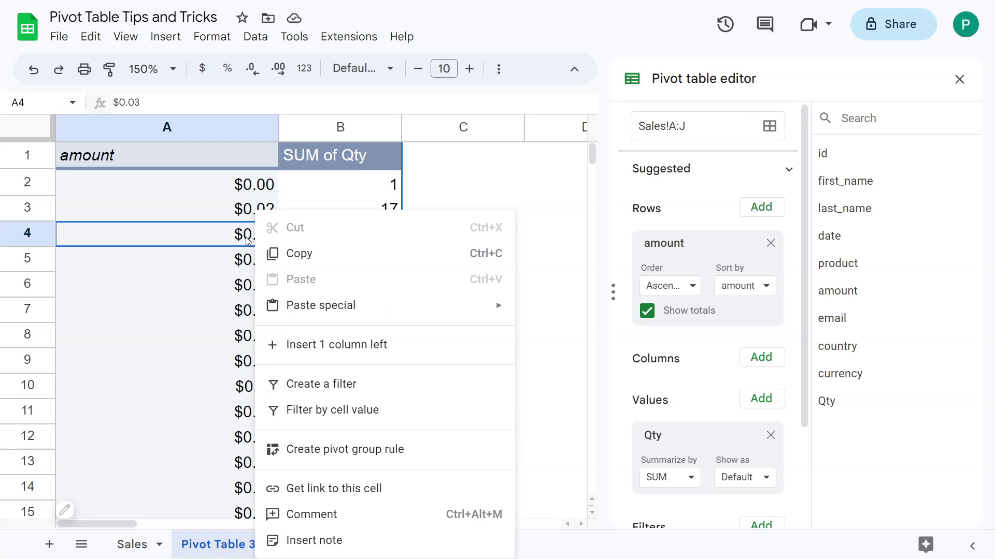
click(369, 450)
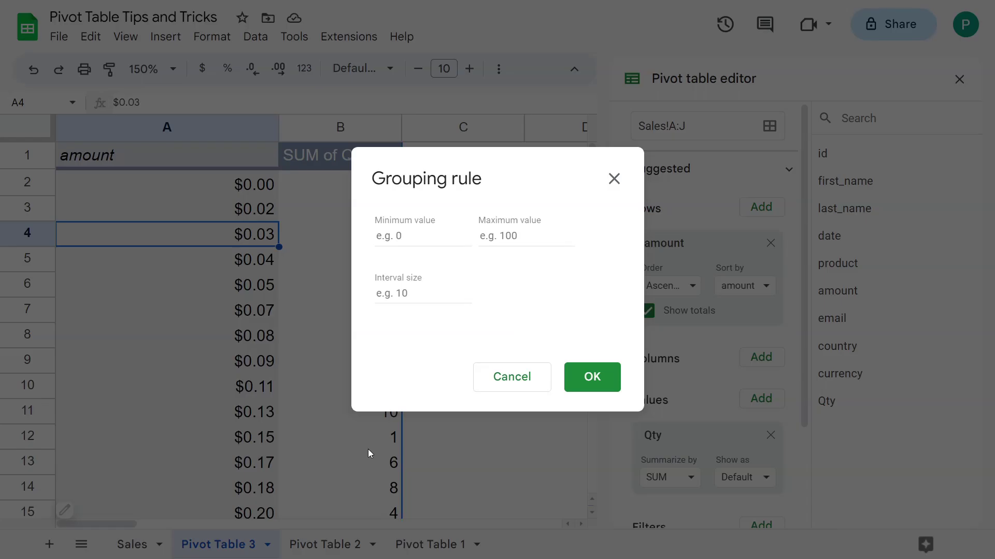
click(415, 232)
text(0)
click(624, 181)
mouse_move(593, 155)
mouse_down()
mouse_move(591, 399)
mouse_move(592, 155)
mouse_up()
Group amounts by rule with minimum 0, maximum 10 and interval size 2.5.
right_click(255, 235)
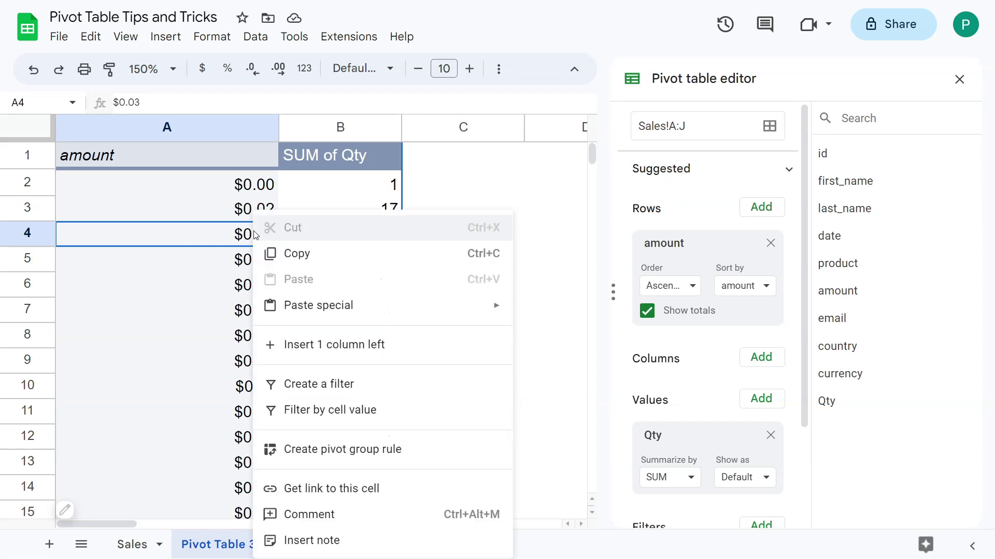
click(354, 452)
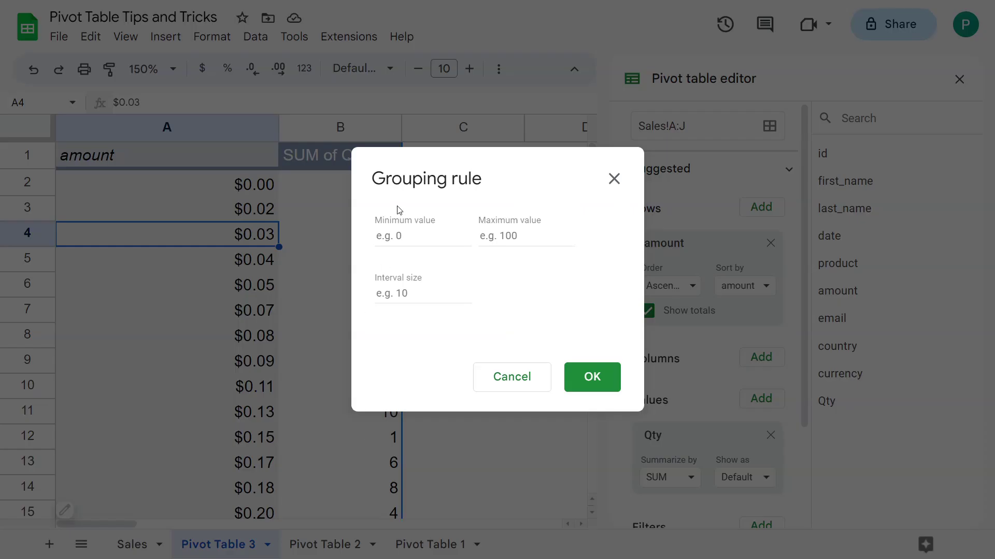
click(410, 230)
text(0)
click(489, 232)
text(10)
click(417, 300)
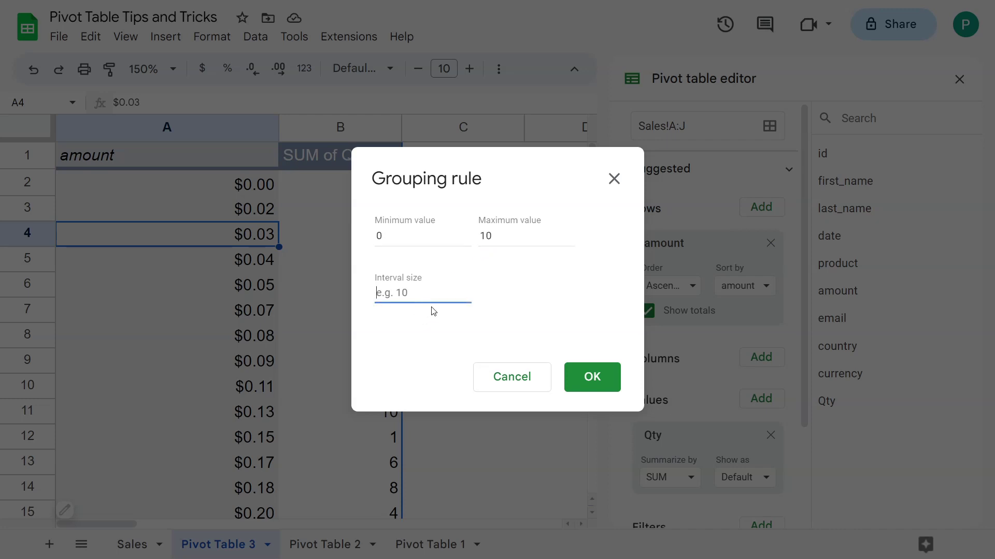
text(2.5)
key(Return)
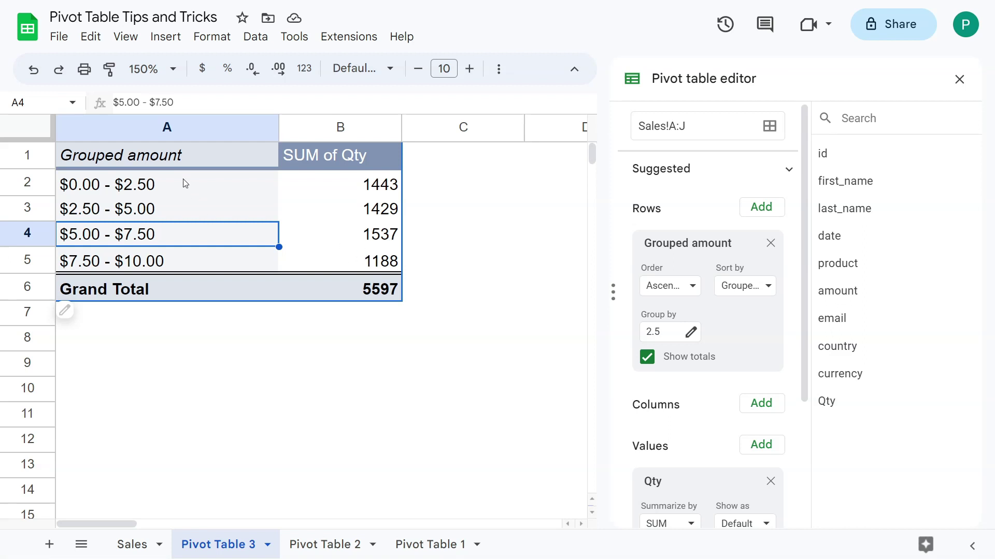
Rename the SUM of Qty header to Quantity.
click(181, 160)
click(338, 160)
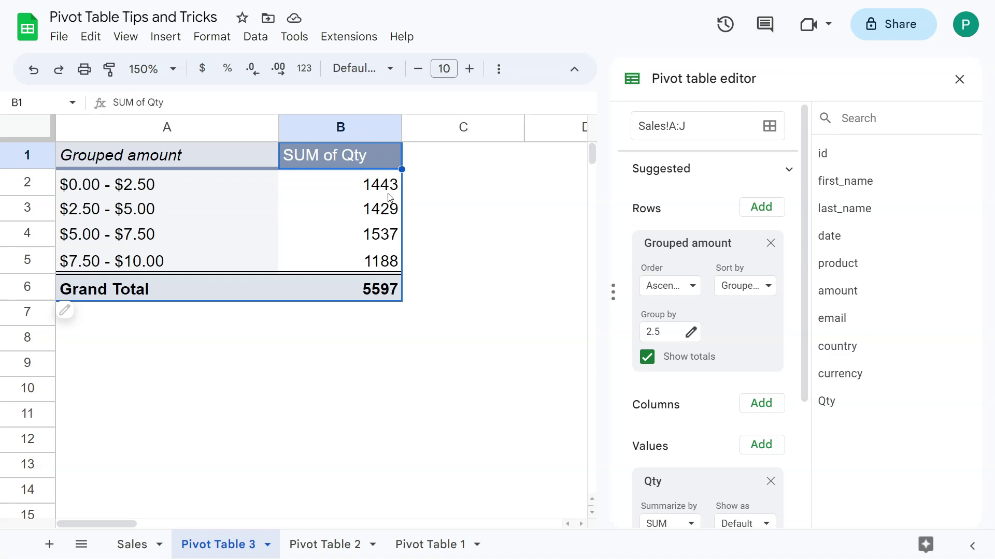
text(Quantity)
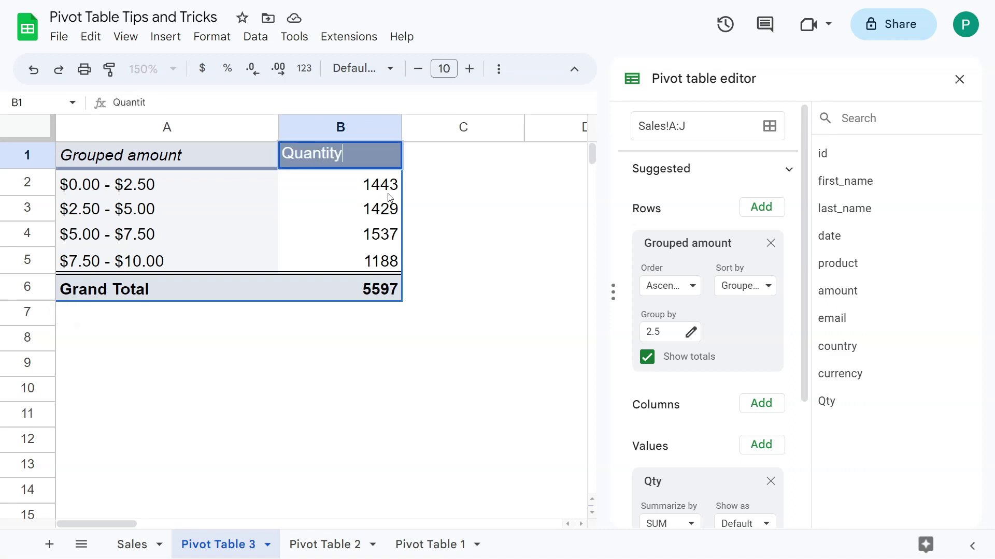
key(Return)
Rename the Grouped amount header to Price Ranges.
click(214, 158)
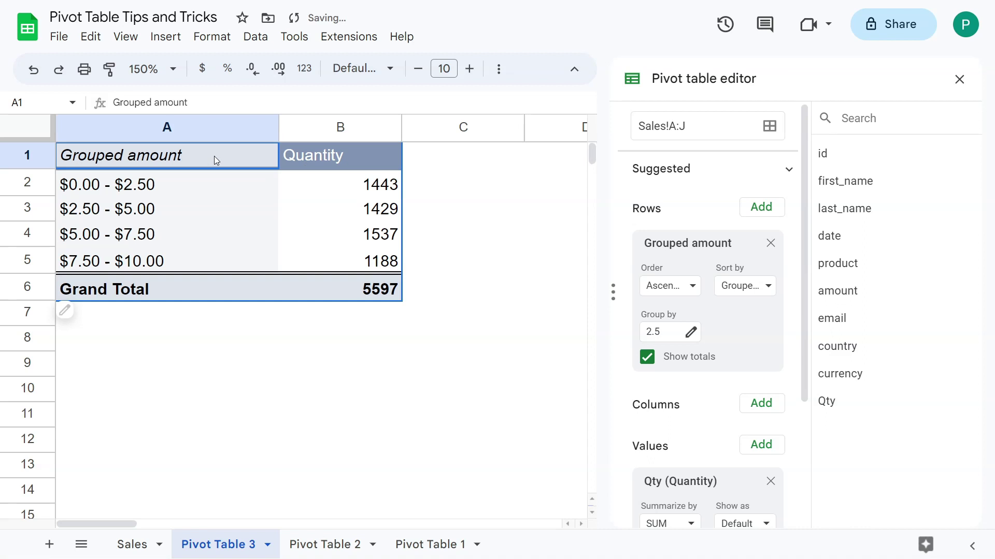
text(Re)
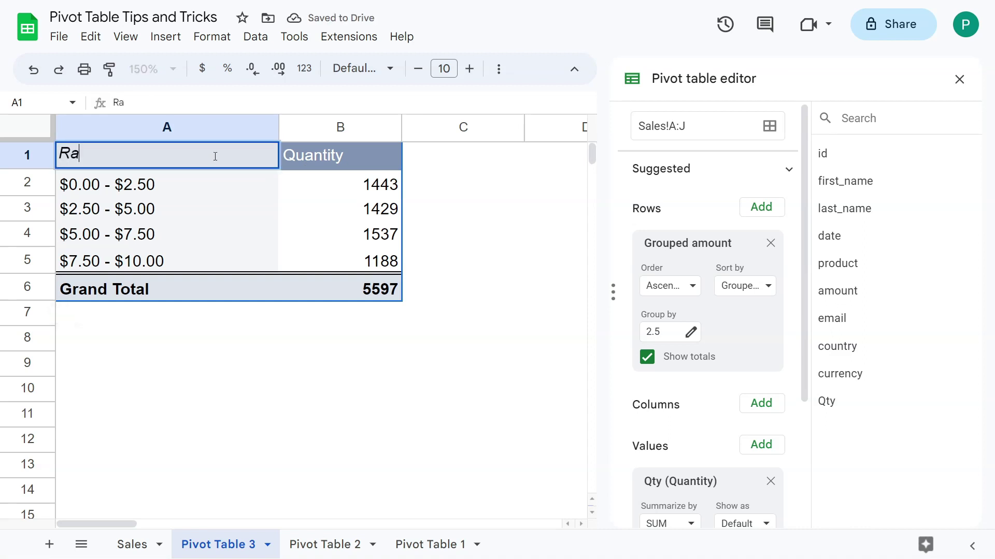
key(BackSpace)
key(BackSpace)
text(Price Ranges)
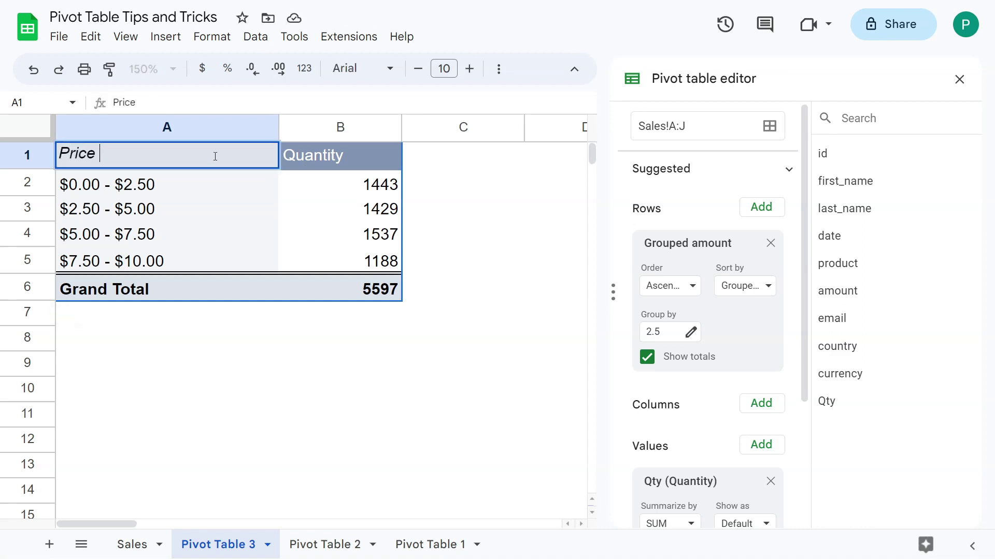
key(Return)
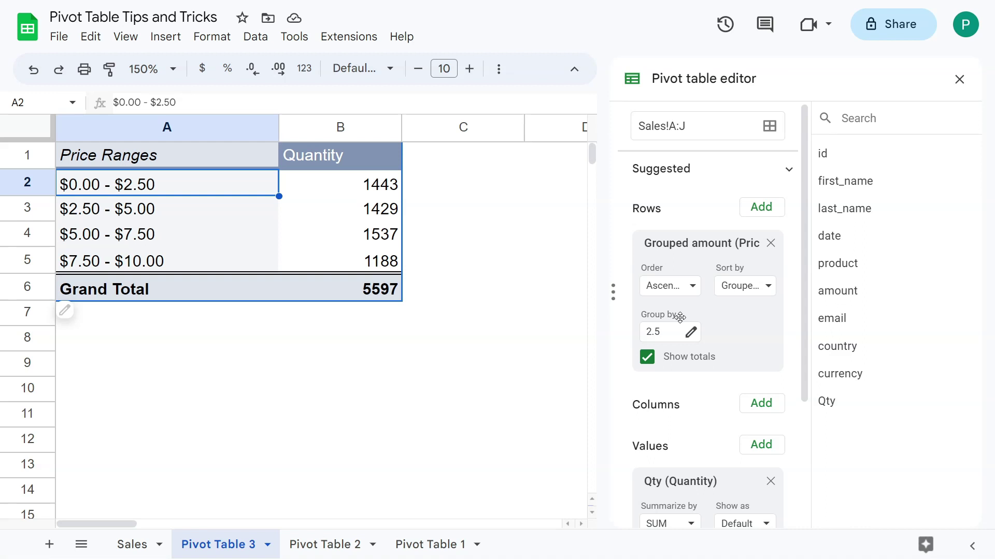
mouse_move(128, 315)
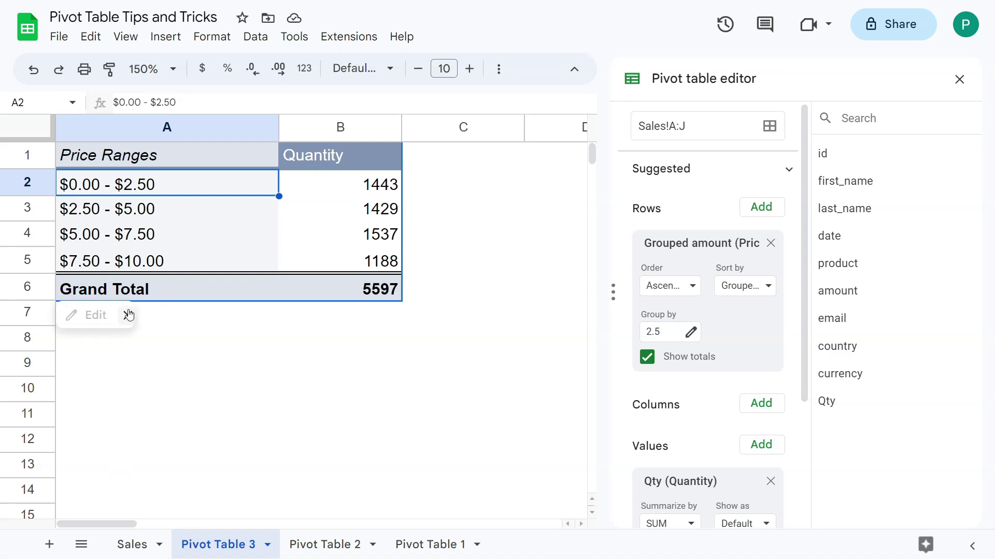
Close the pivot table editor and review the Price Ranges/Quantity table cells A1:B6.
click(959, 80)
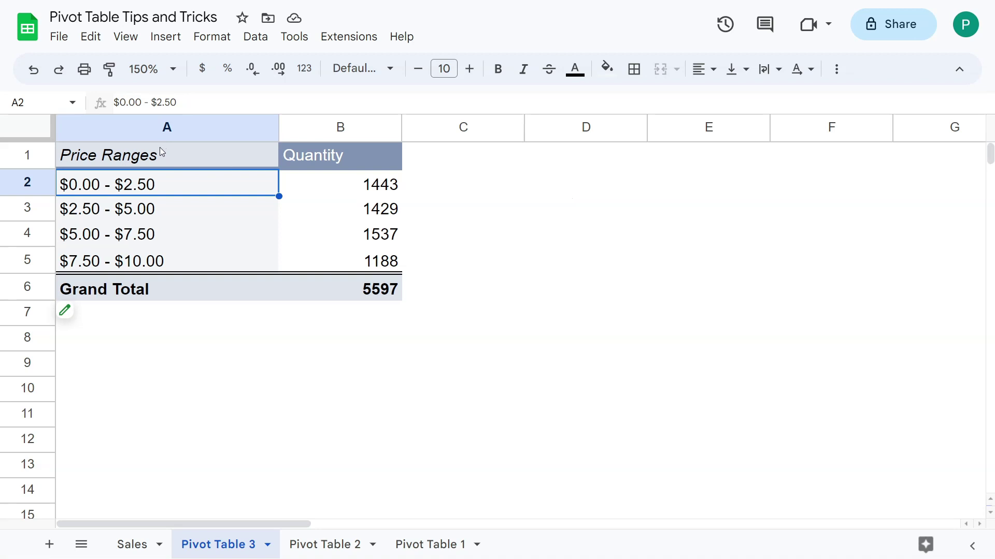
click(172, 158)
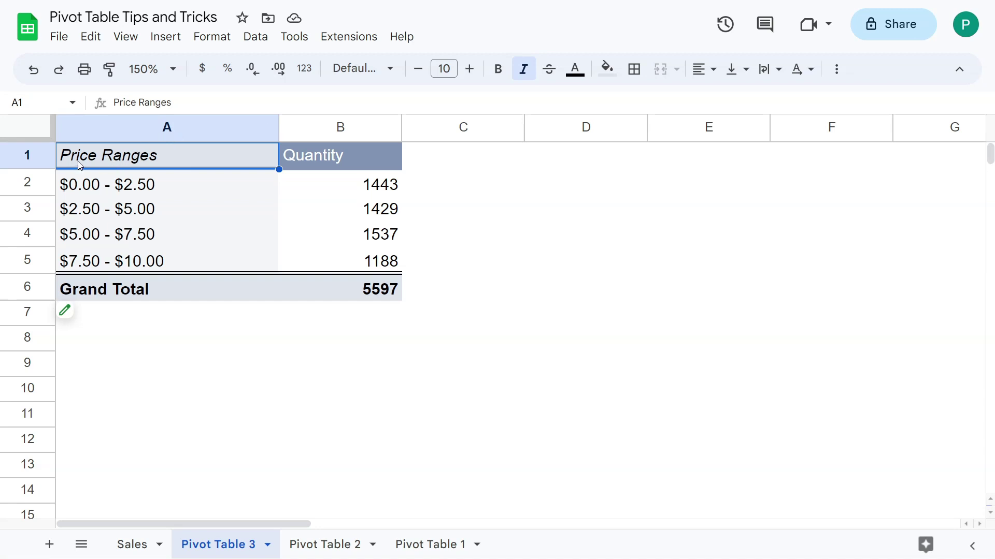
click(296, 178)
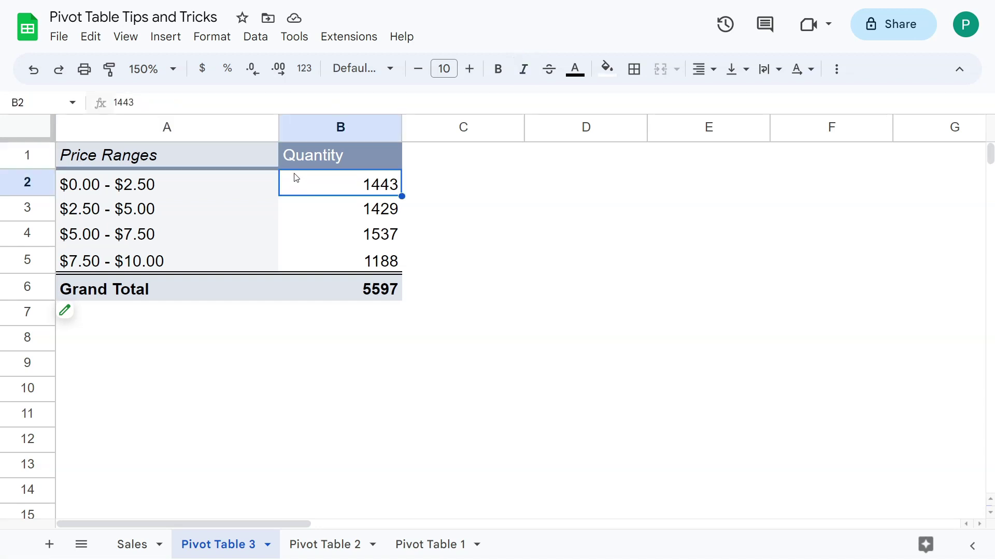
click(291, 157)
click(236, 159)
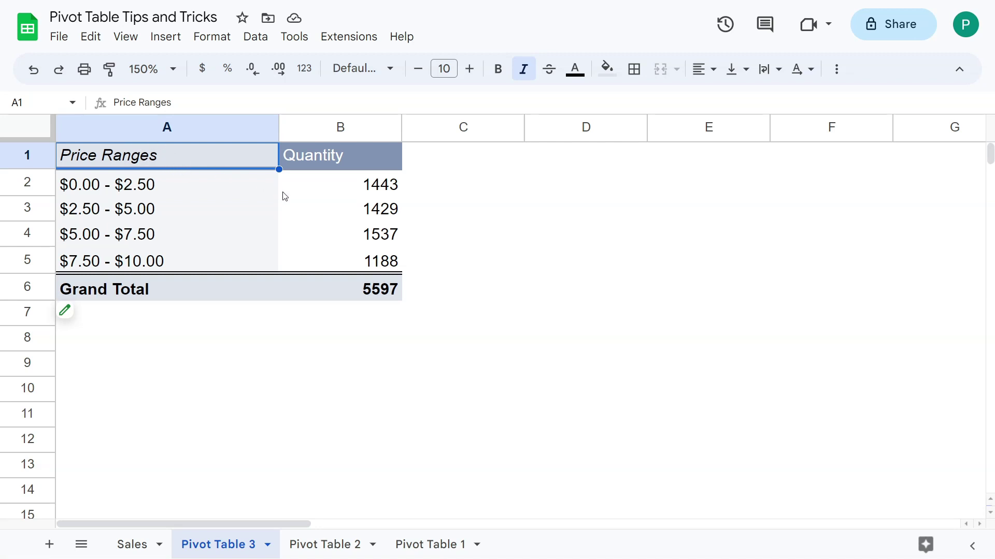
drag(242, 152, 335, 290)
click(324, 234)
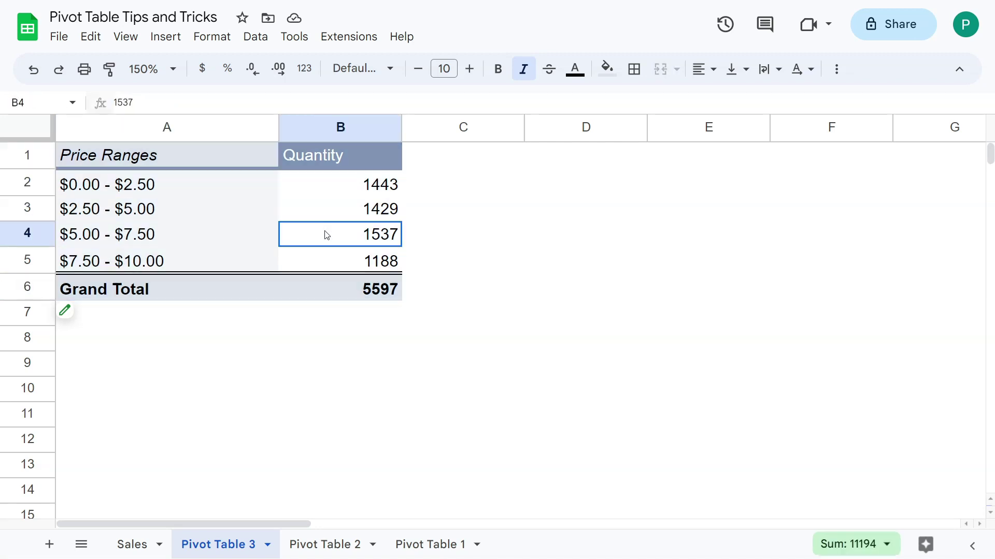
click(237, 163)
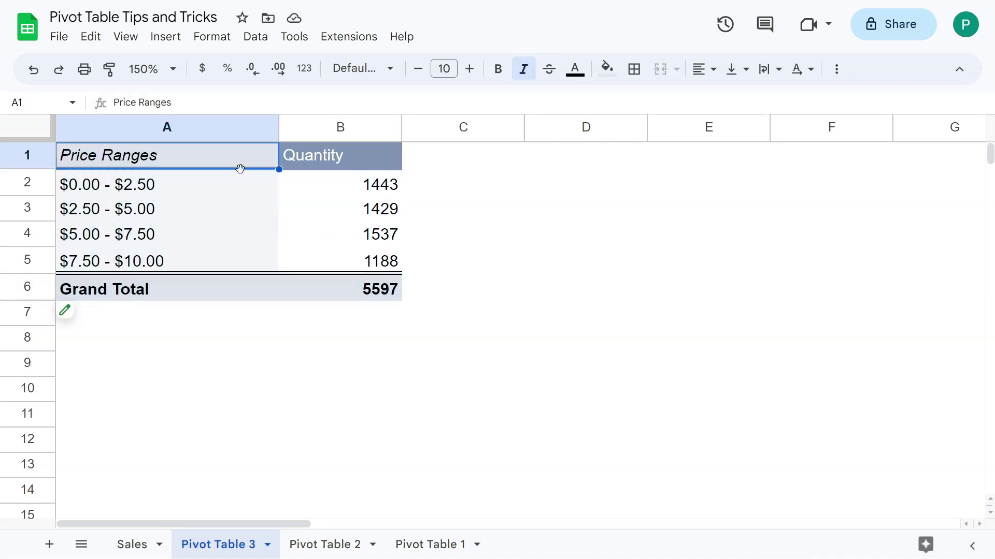
Undo an accidental deletion of the pivot table and reselect the Price Ranges header.
key(Delete)
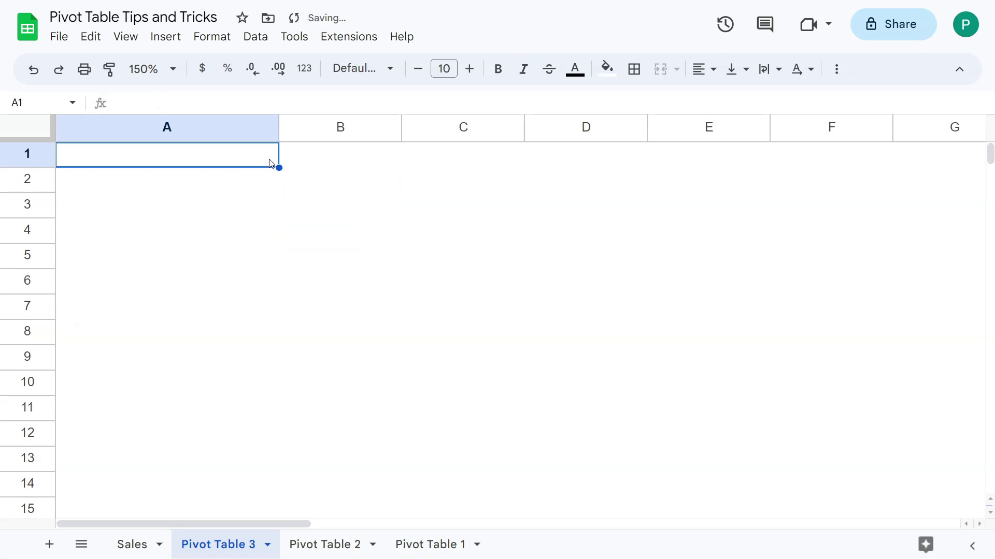
key(ctrl+z)
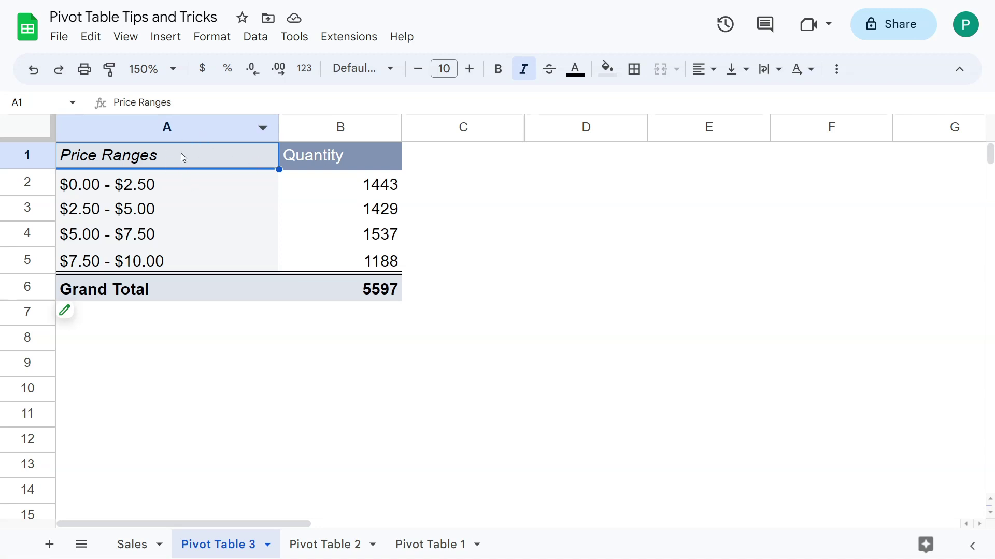
drag(184, 157, 310, 289)
click(272, 346)
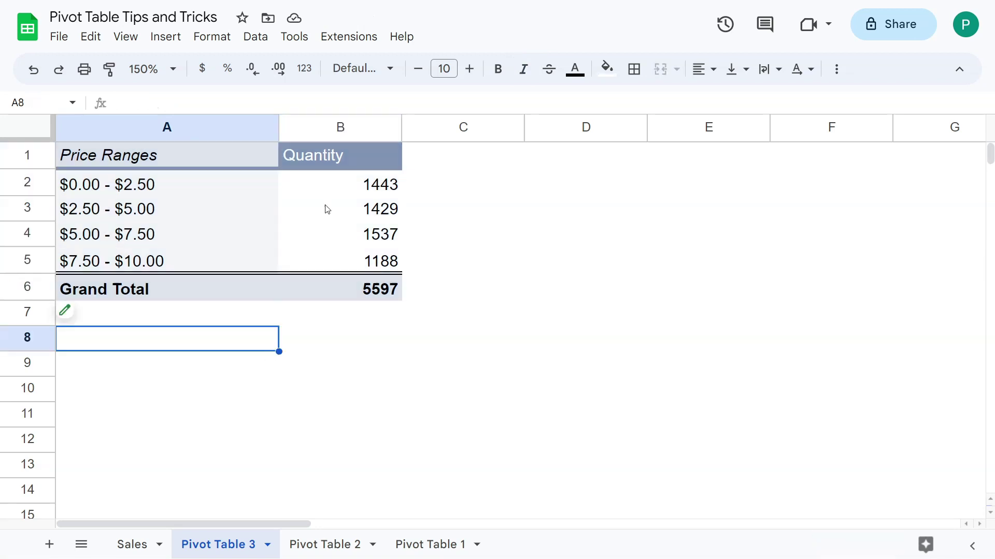
click(194, 216)
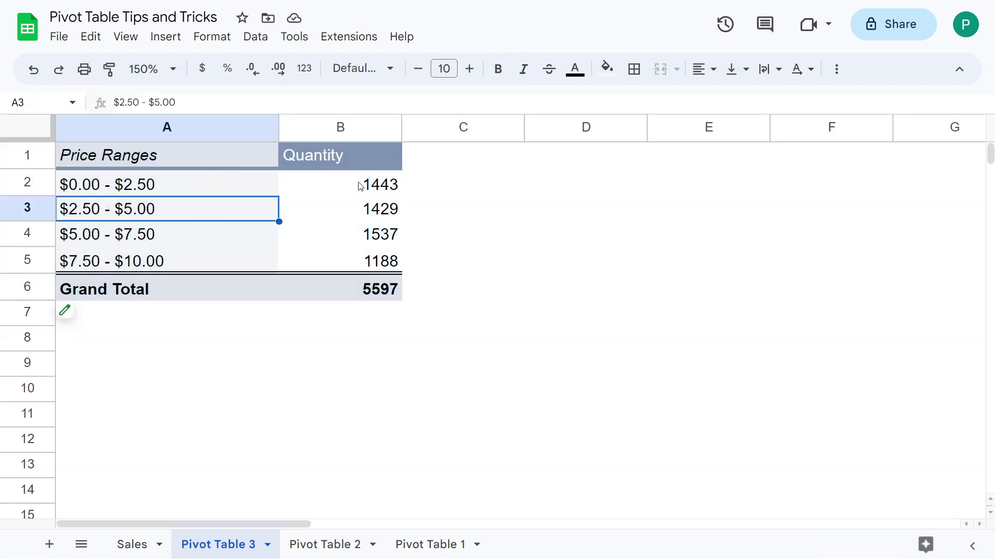
click(223, 157)
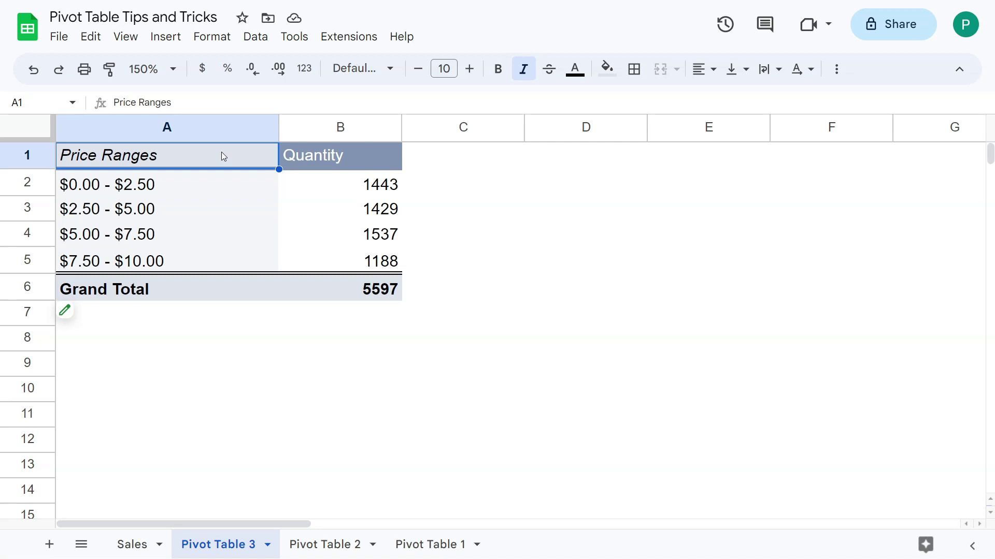
Copy the pivot table from A1 and paste a duplicate at D1.
key(ctrl+c)
click(612, 162)
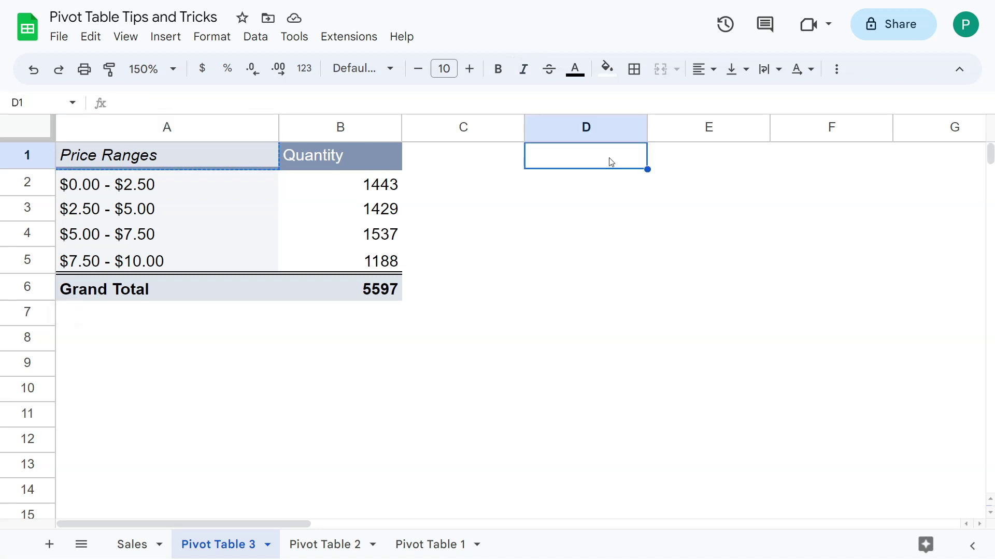
key(ctrl+v)
click(607, 205)
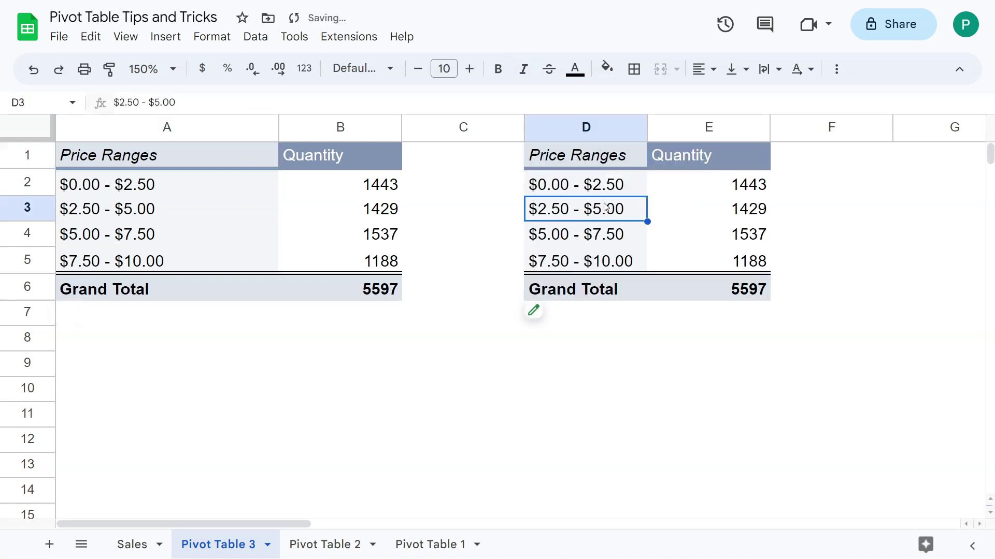